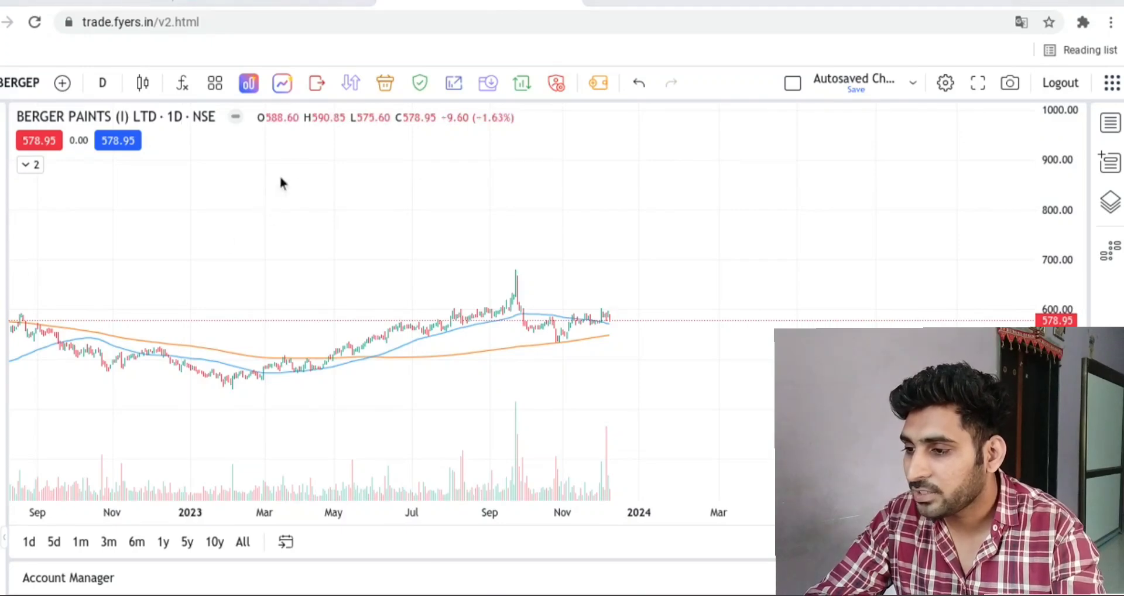
Handwrite the opening letters of "Swing" in the empty area above the Berger Paints daily price chart and underline them
mouse_move(294, 159)
mouse_down()
mouse_move(271, 173)
mouse_move(288, 212)
mouse_up()
drag(317, 186, 354, 186)
mouse_move(374, 170)
mouse_down()
mouse_move(382, 181)
mouse_move(406, 174)
mouse_up()
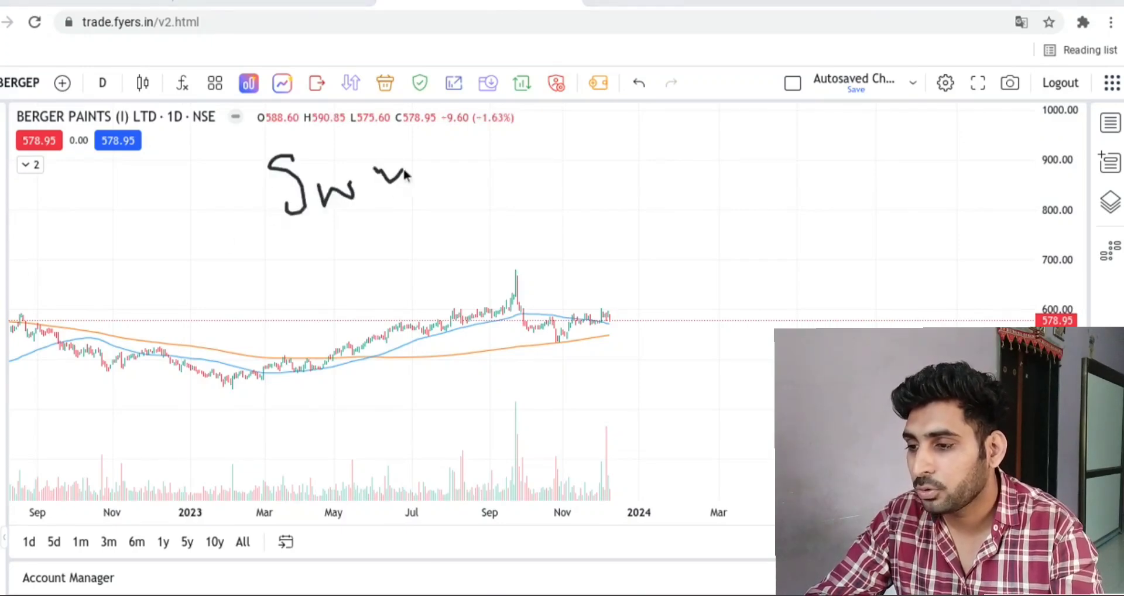
drag(240, 255, 365, 220)
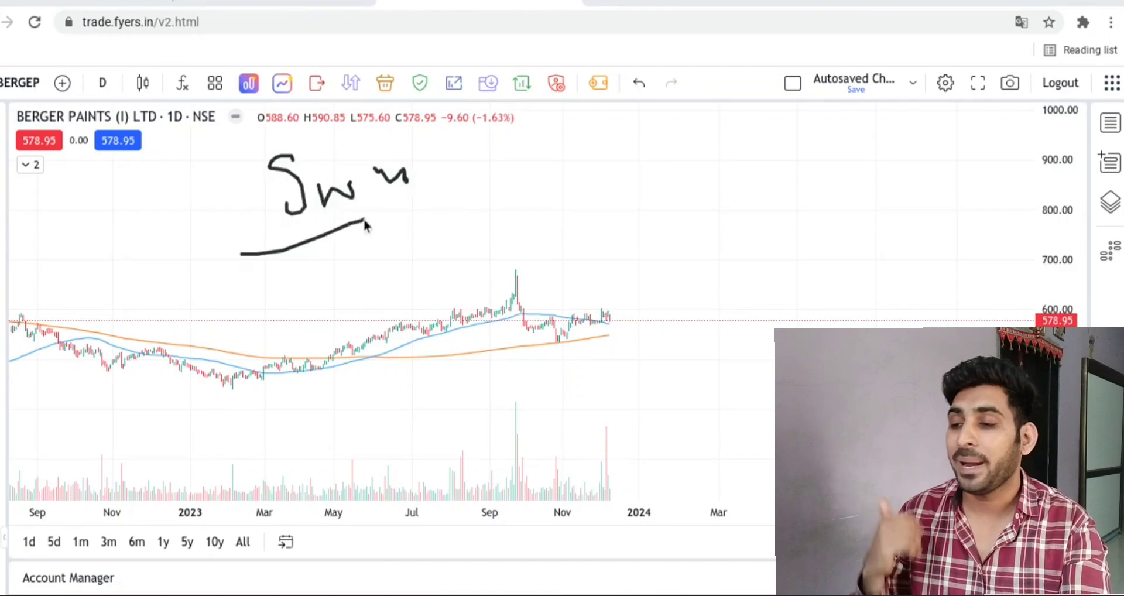
Sketch long, nearly horizontal lines beside the handwriting above the Berger Paints price candles, with small marks and a box shape underneath
drag(446, 179, 624, 159)
mouse_move(547, 244)
mouse_down()
mouse_move(547, 275)
mouse_move(575, 236)
mouse_move(559, 270)
mouse_up()
drag(458, 170, 789, 143)
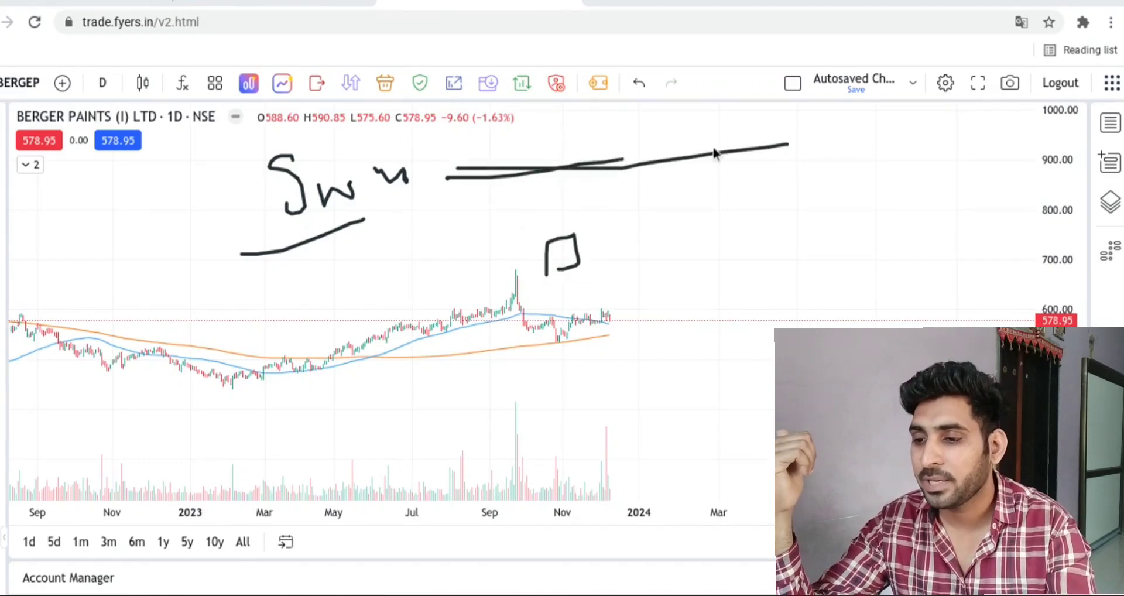
drag(634, 151, 646, 150)
mouse_move(655, 268)
mouse_down()
mouse_move(656, 245)
mouse_move(671, 239)
mouse_move(655, 277)
mouse_up()
drag(548, 167, 795, 160)
mouse_move(682, 131)
mouse_down()
mouse_move(673, 162)
mouse_move(691, 138)
mouse_up()
mouse_move(726, 143)
mouse_down()
mouse_move(731, 128)
mouse_move(714, 151)
mouse_up()
mouse_move(676, 268)
mouse_down()
mouse_move(703, 169)
mouse_move(726, 146)
mouse_move(682, 157)
mouse_move(727, 177)
mouse_move(755, 236)
mouse_move(787, 220)
mouse_move(800, 250)
mouse_up()
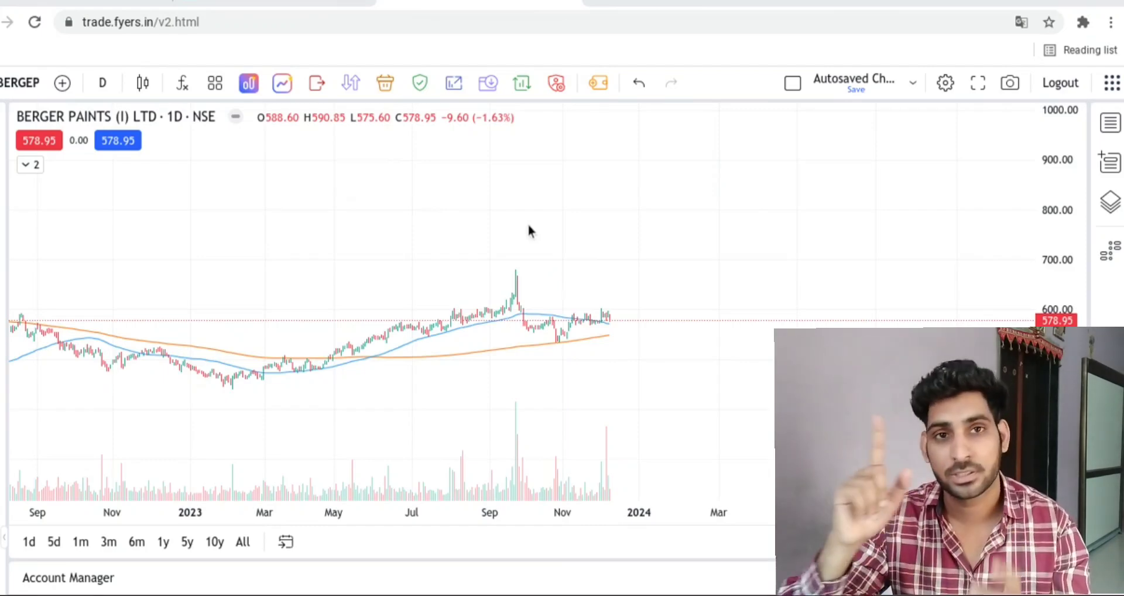
Handwrite the list markers 1) and 2) over the Berger Paints chart, with a large letter P beside the first
drag(362, 212, 307, 274)
mouse_move(408, 191)
mouse_down()
mouse_move(402, 264)
mouse_move(456, 213)
mouse_move(433, 239)
mouse_up()
mouse_move(314, 325)
mouse_down()
mouse_move(367, 314)
mouse_move(360, 358)
mouse_up()
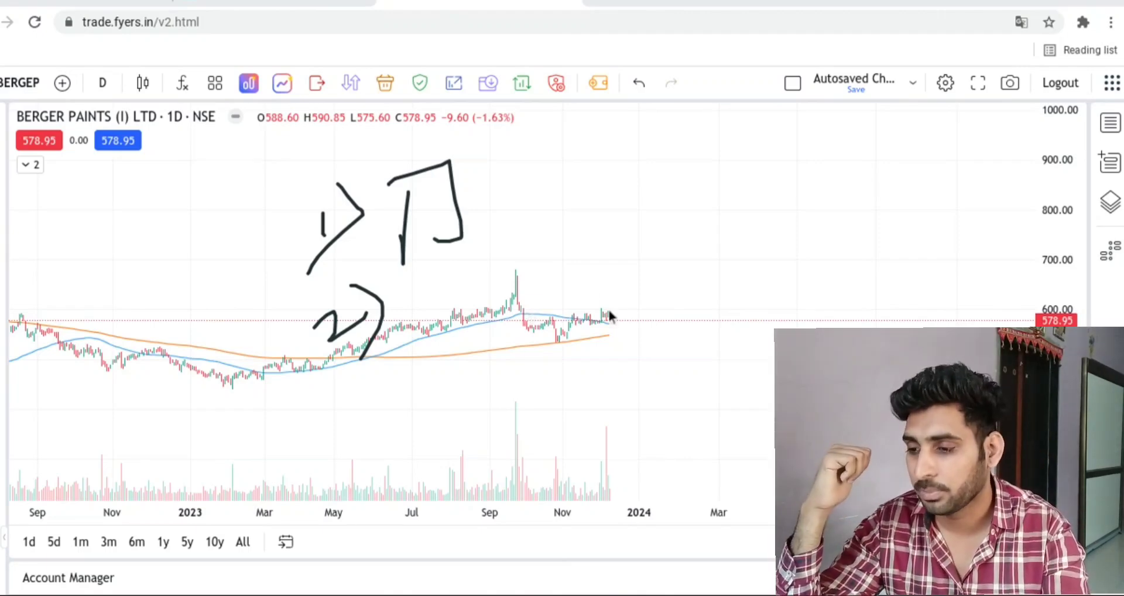
Sketch a resistance line with a zigzag consolidation and a tall breakout candle beside marker 2), circle the pattern, and clear all ink
mouse_move(468, 383)
mouse_down()
mouse_move(504, 300)
mouse_move(584, 308)
mouse_move(594, 333)
mouse_up()
drag(448, 295, 637, 288)
mouse_move(559, 334)
mouse_down()
mouse_move(600, 342)
mouse_move(709, 329)
mouse_up()
mouse_move(503, 342)
mouse_down()
mouse_move(720, 291)
mouse_move(500, 345)
mouse_up()
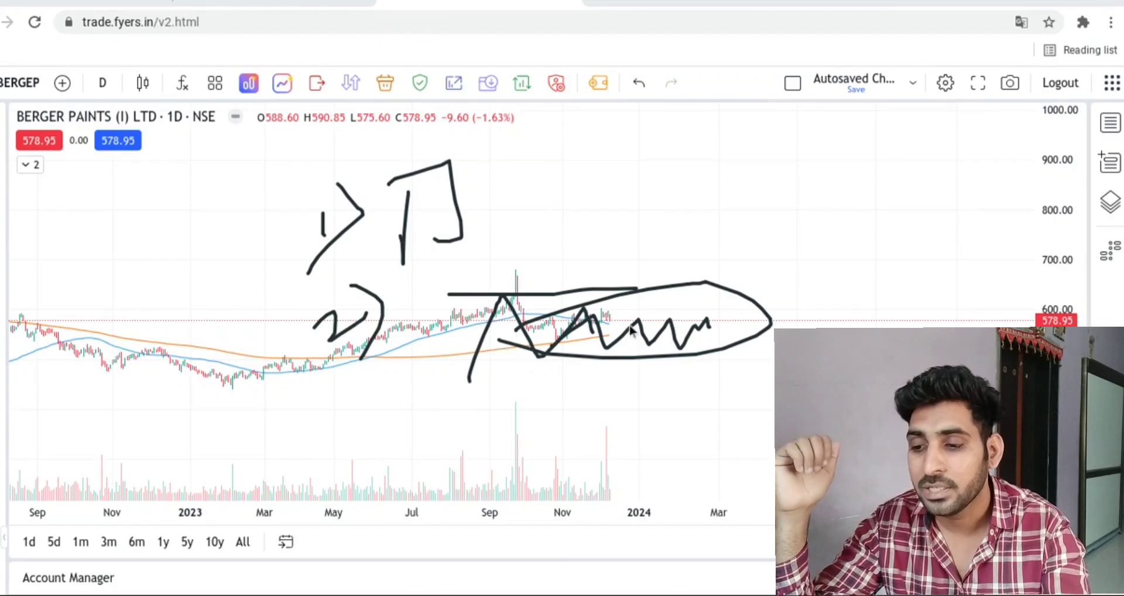
mouse_move(703, 273)
mouse_down()
mouse_move(739, 290)
mouse_move(700, 332)
mouse_up()
mouse_move(462, 297)
mouse_down()
mouse_move(761, 242)
mouse_move(765, 213)
mouse_move(396, 313)
mouse_move(833, 261)
mouse_move(787, 240)
mouse_up()
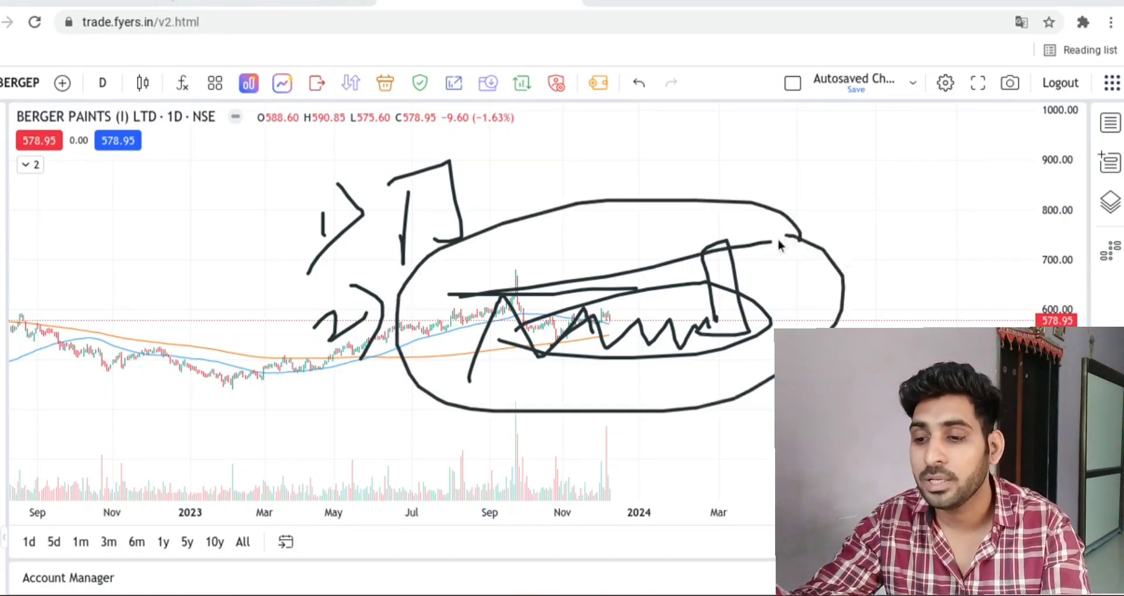
mouse_move(489, 291)
mouse_down()
mouse_move(852, 325)
mouse_move(496, 319)
mouse_up()
drag(679, 250, 766, 244)
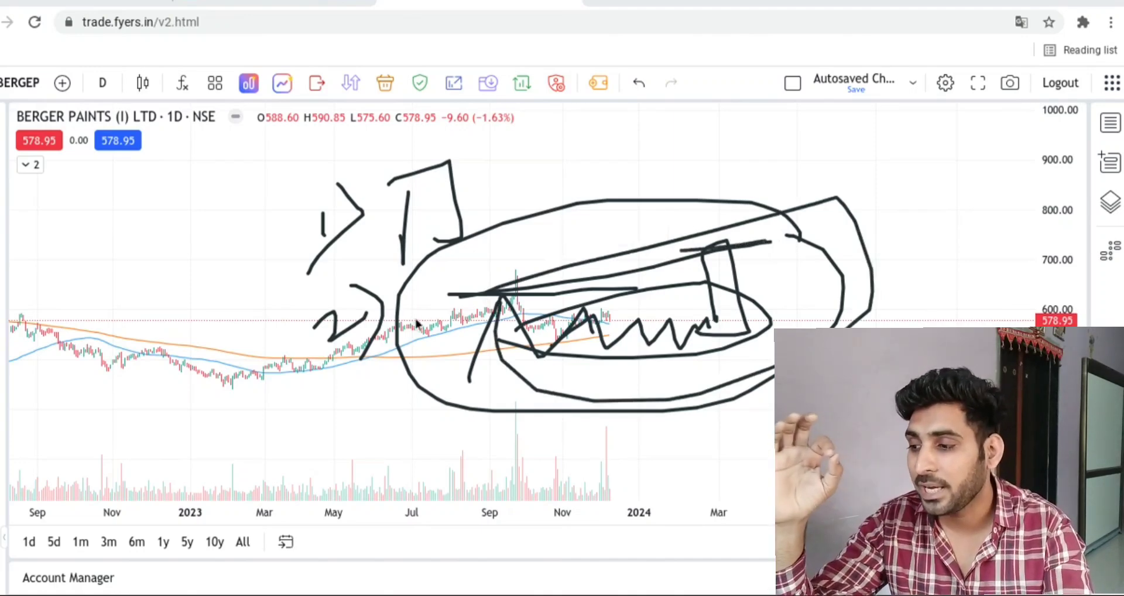
key(Escape)
Sketch a resistance level, a zigzag base beneath it, a large candle crossing the level, and an arrow at the candle's upper end
drag(303, 283, 566, 265)
drag(367, 283, 332, 318)
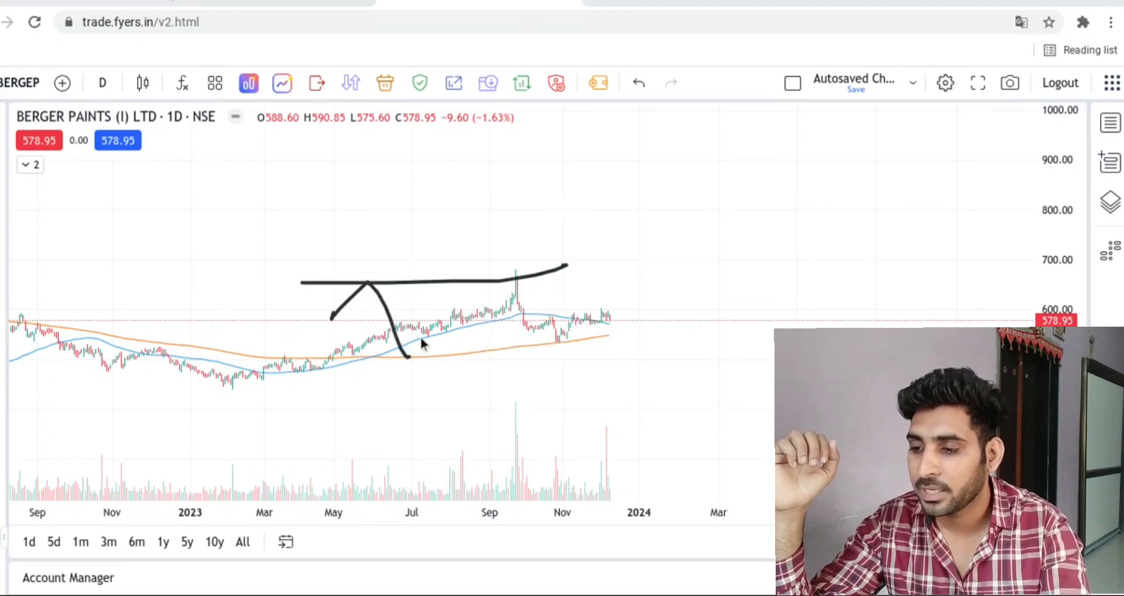
drag(473, 283, 670, 269)
mouse_move(566, 243)
mouse_down()
mouse_move(566, 339)
mouse_move(636, 272)
mouse_move(563, 341)
mouse_up()
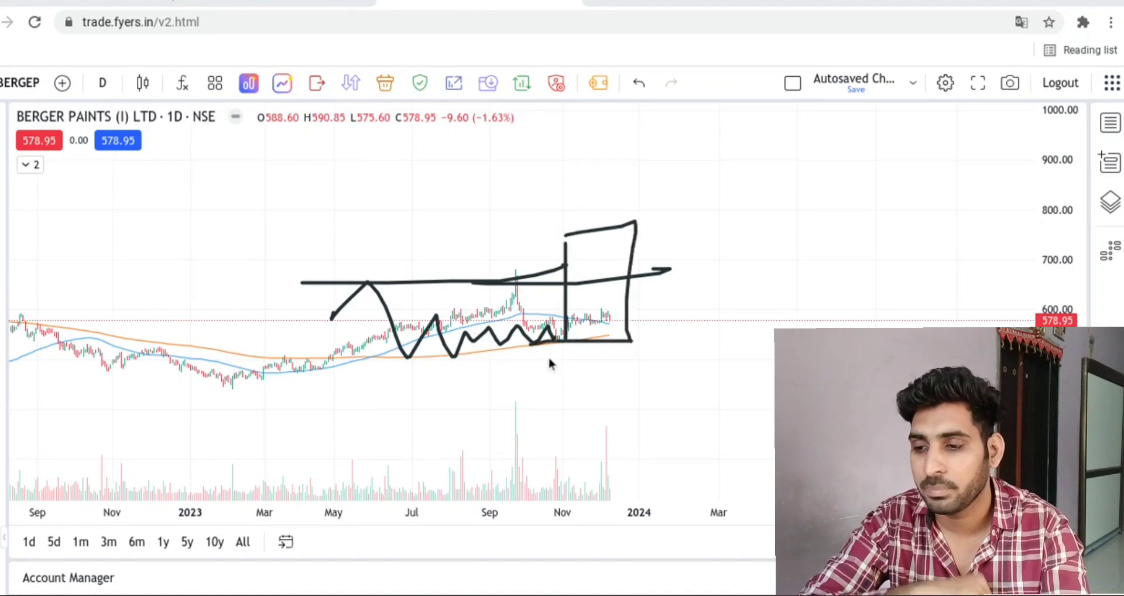
drag(530, 229, 642, 222)
mouse_move(561, 201)
mouse_down()
mouse_move(526, 231)
mouse_move(597, 246)
mouse_up()
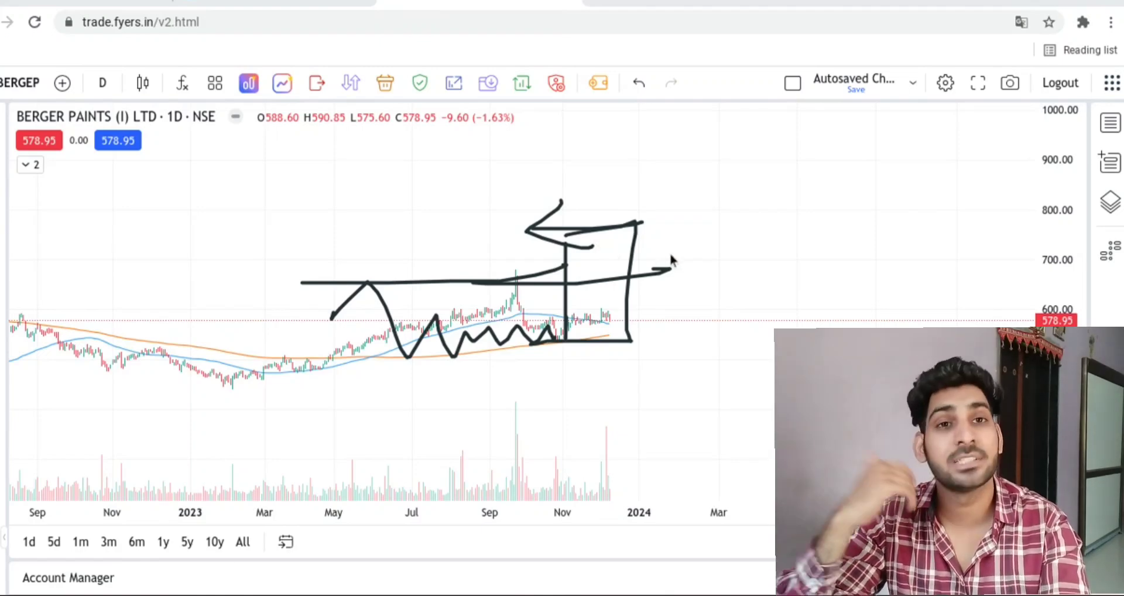
mouse_move(679, 242)
mouse_down()
mouse_move(678, 194)
mouse_move(578, 199)
mouse_up()
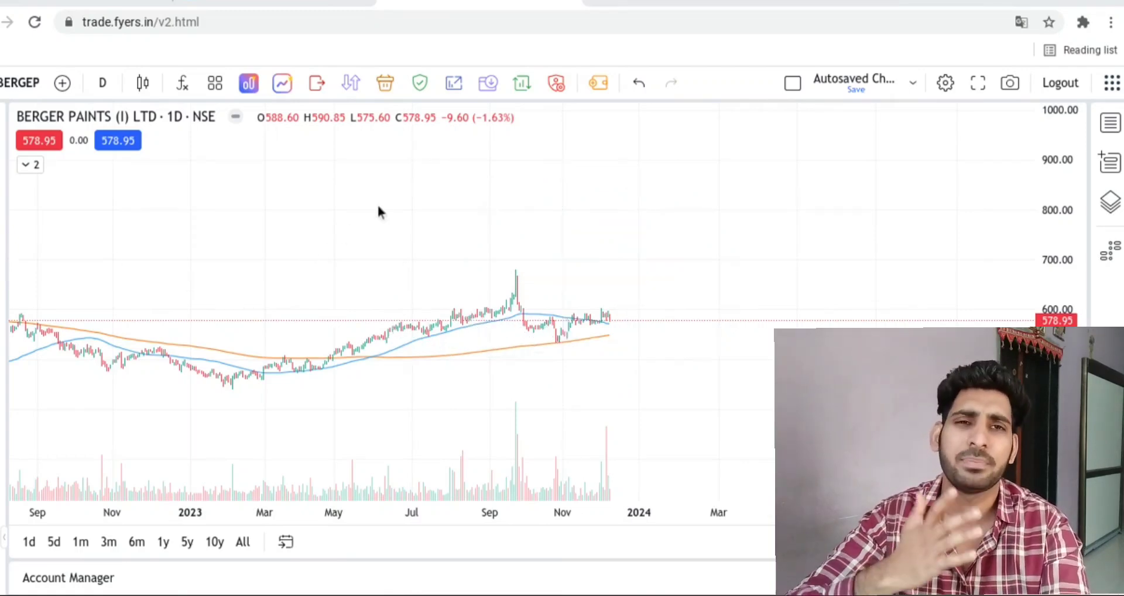
Handwrite "Charting" in large letters over the Berger Paints chart, circle the word, and clear the ink
mouse_move(462, 198)
mouse_down()
mouse_move(509, 255)
mouse_move(576, 221)
mouse_move(639, 252)
mouse_move(760, 221)
mouse_move(821, 173)
mouse_move(859, 201)
mouse_up()
mouse_move(968, 171)
mouse_down()
mouse_move(357, 253)
mouse_move(836, 238)
mouse_up()
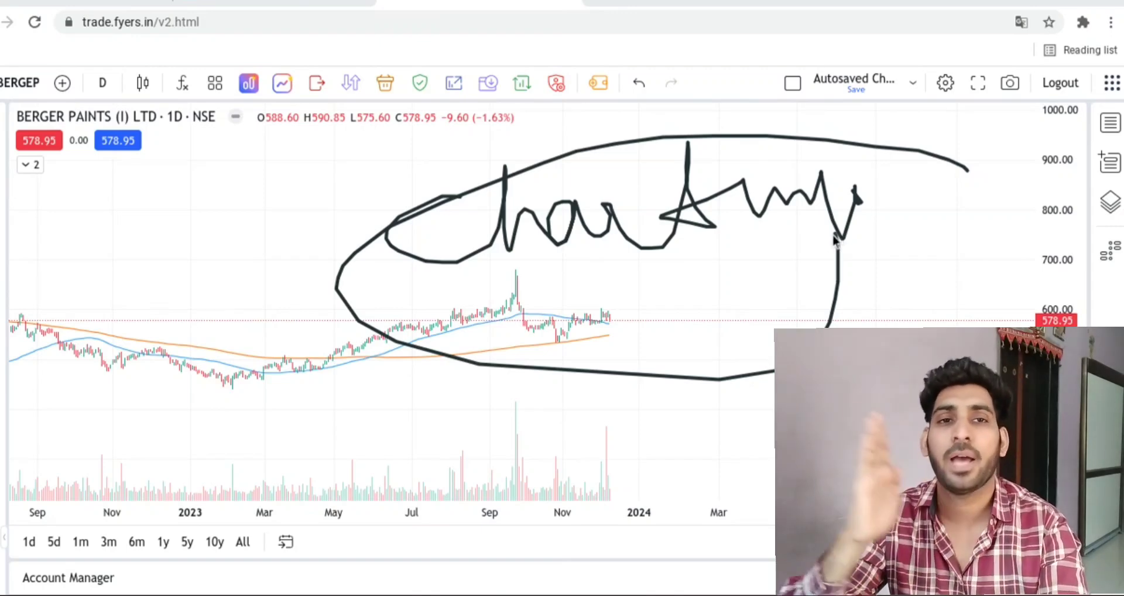
click(1, 230)
Switch to the Chartink screener "52 week bo modify version" and mark the area around the page header
click(282, 2)
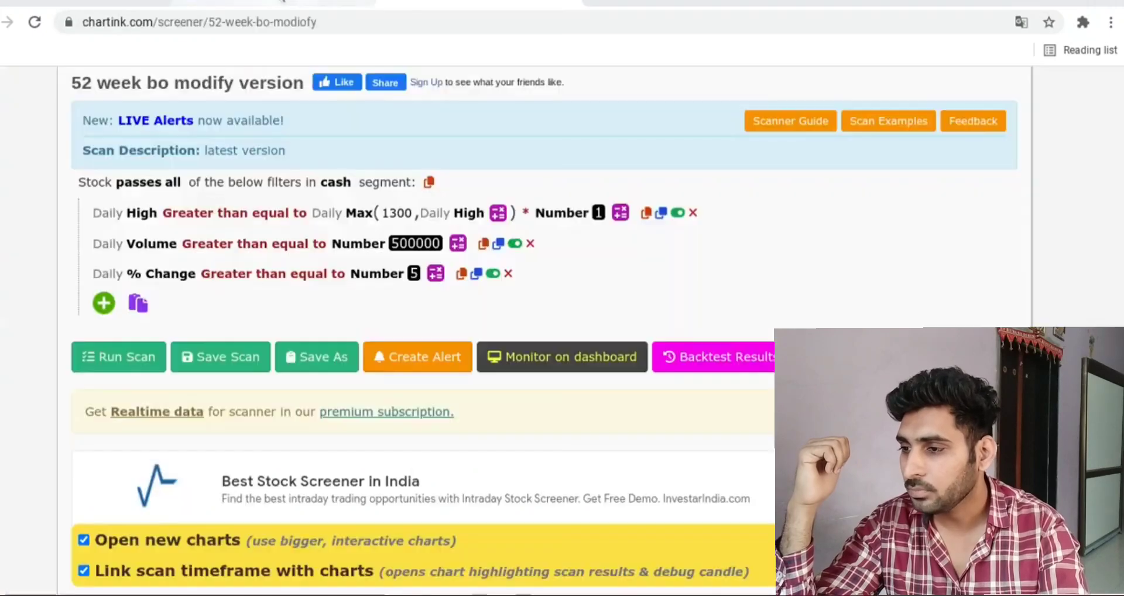
scroll(575, 273, up, 3)
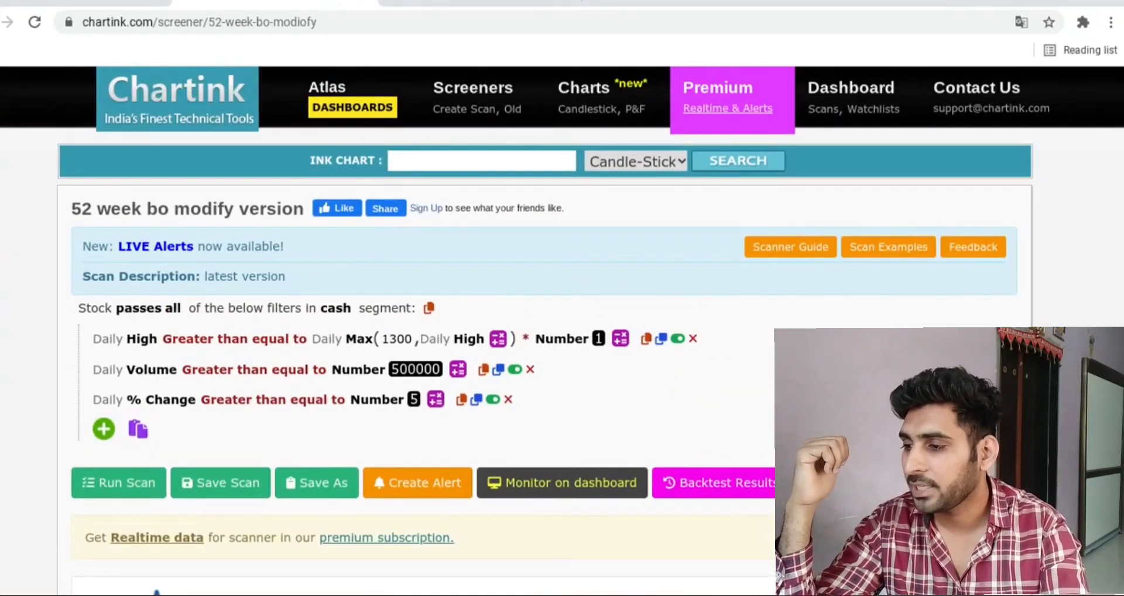
mouse_move(26, 143)
mouse_down()
mouse_move(35, 130)
mouse_move(158, 185)
mouse_up()
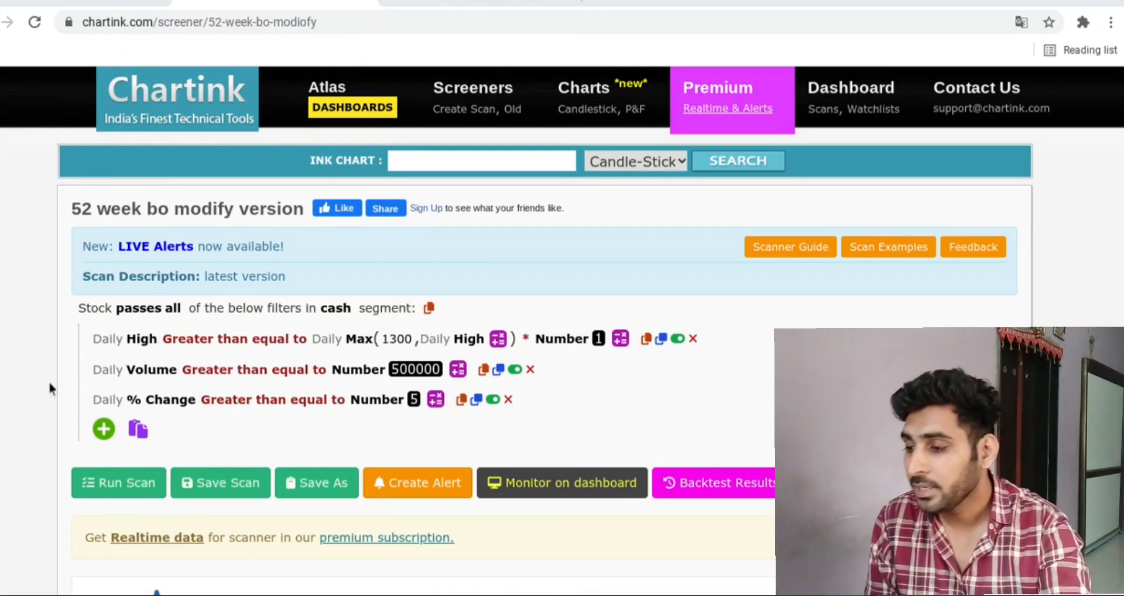
Circle Daily High and 1300 in the first filter, underline the condition, write a number beside it, and clear the ink
mouse_move(139, 348)
mouse_down()
mouse_move(140, 336)
mouse_move(170, 339)
mouse_up()
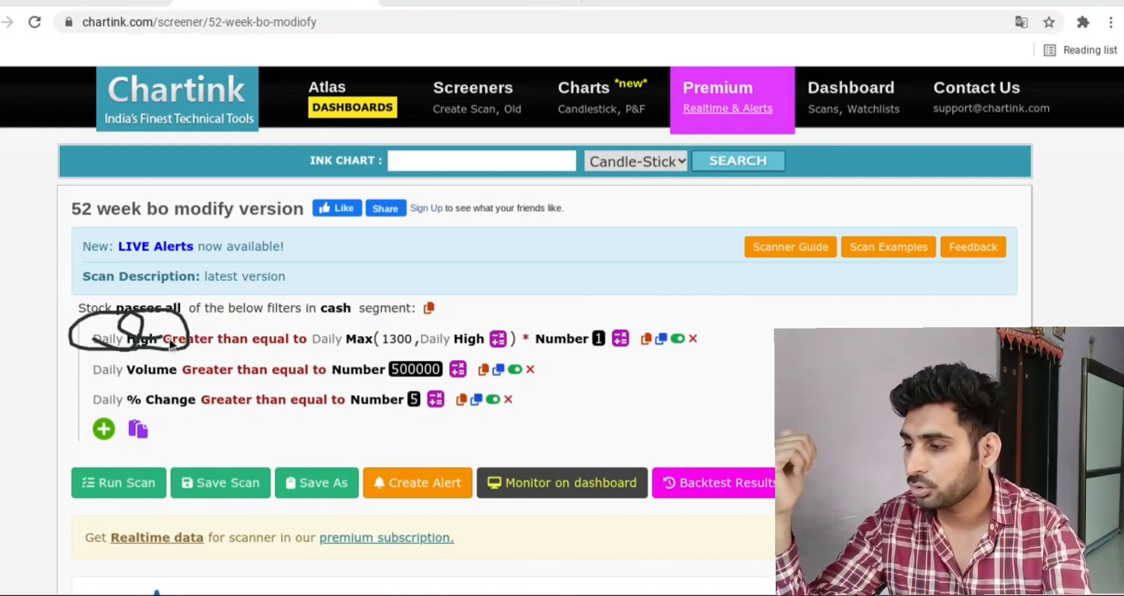
key(Escape)
mouse_move(68, 348)
mouse_down()
mouse_move(88, 350)
mouse_move(117, 316)
mouse_move(149, 345)
mouse_move(156, 328)
mouse_up()
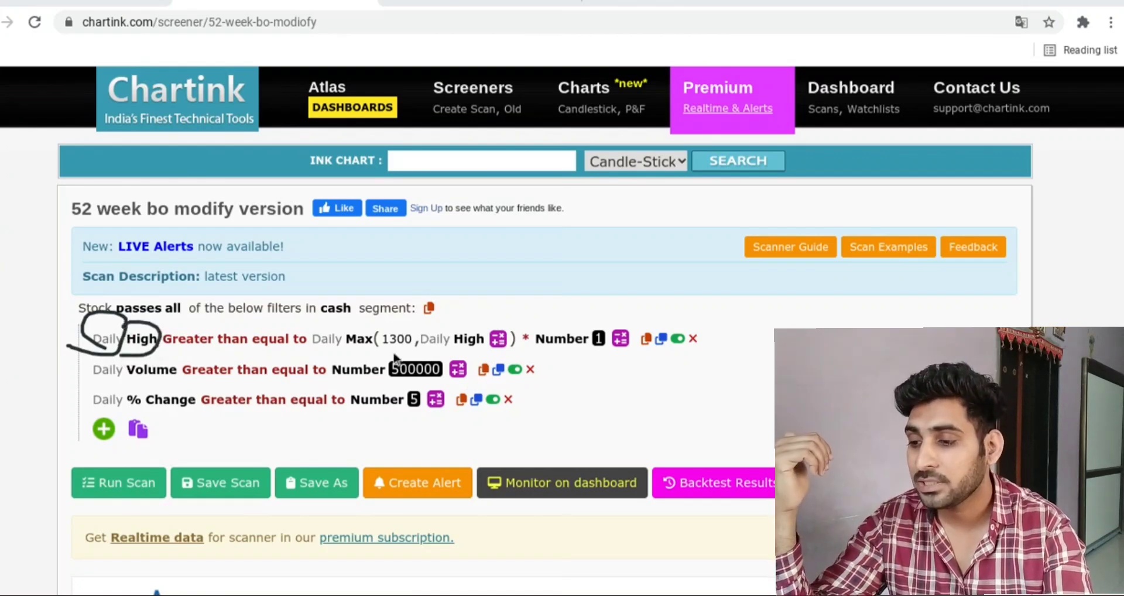
mouse_move(381, 349)
mouse_down()
mouse_move(417, 321)
mouse_move(363, 349)
mouse_up()
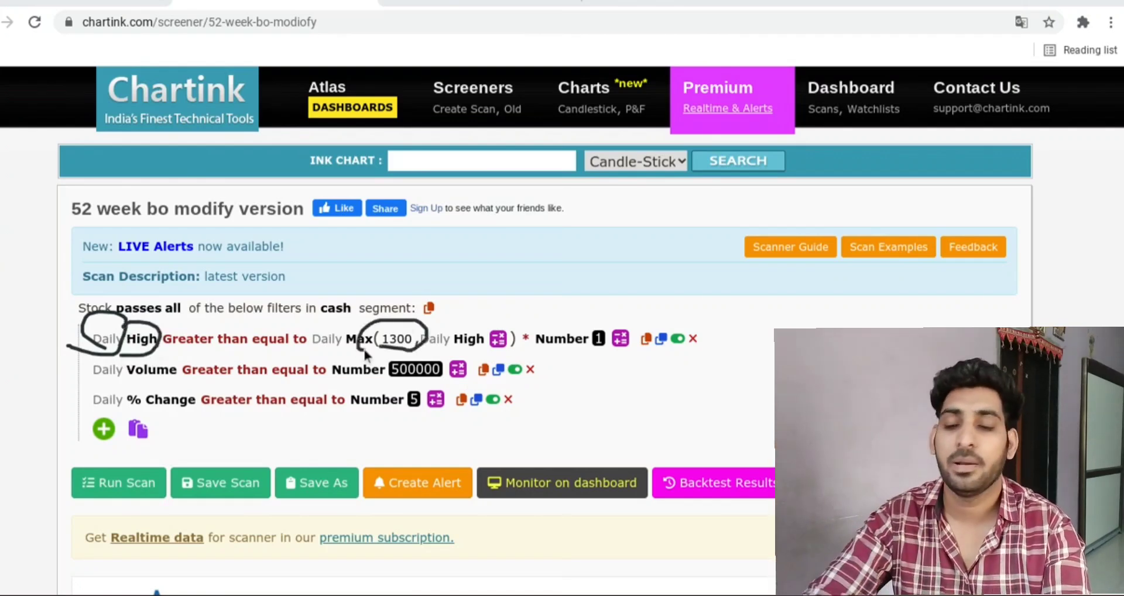
mouse_move(787, 318)
mouse_down()
mouse_move(789, 351)
mouse_move(831, 329)
mouse_move(867, 351)
mouse_move(909, 304)
mouse_up()
drag(735, 399, 820, 385)
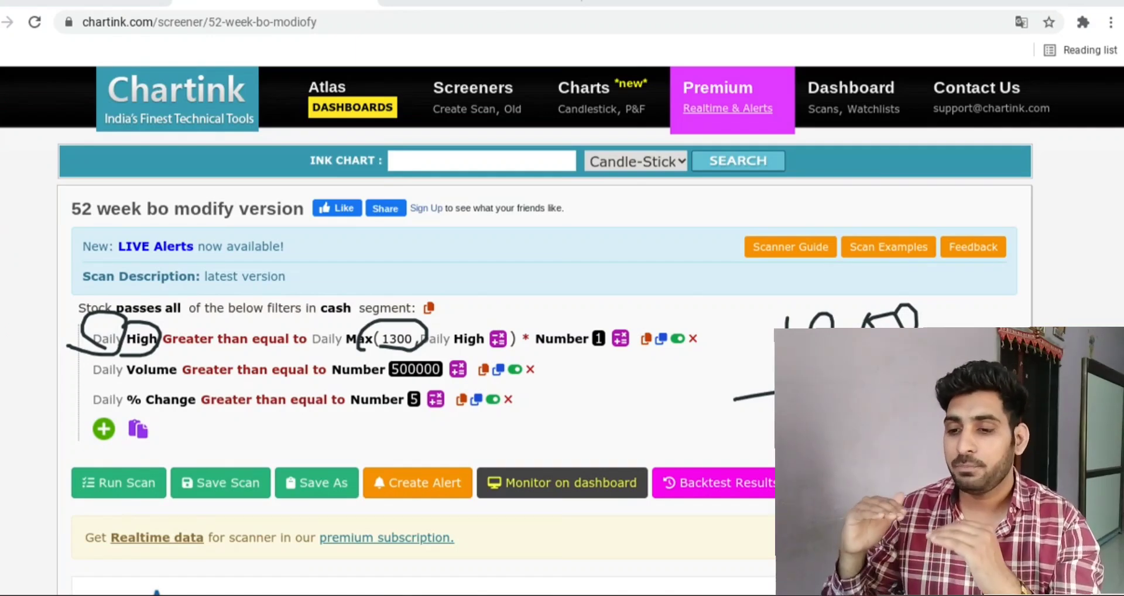
drag(130, 353, 615, 351)
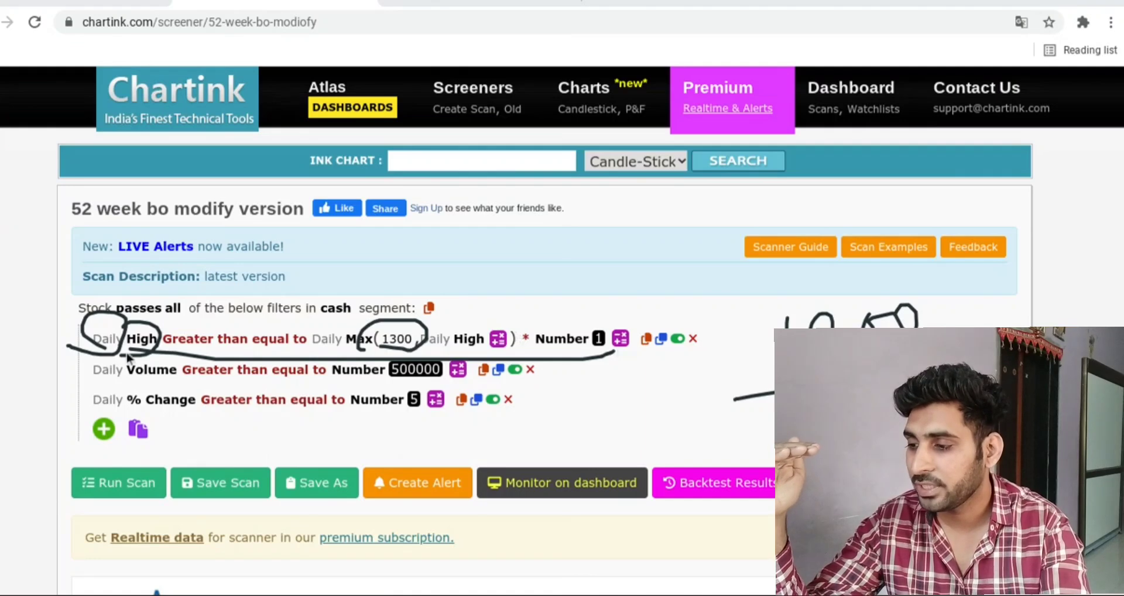
mouse_move(136, 350)
mouse_down()
mouse_move(124, 305)
mouse_move(138, 358)
mouse_up()
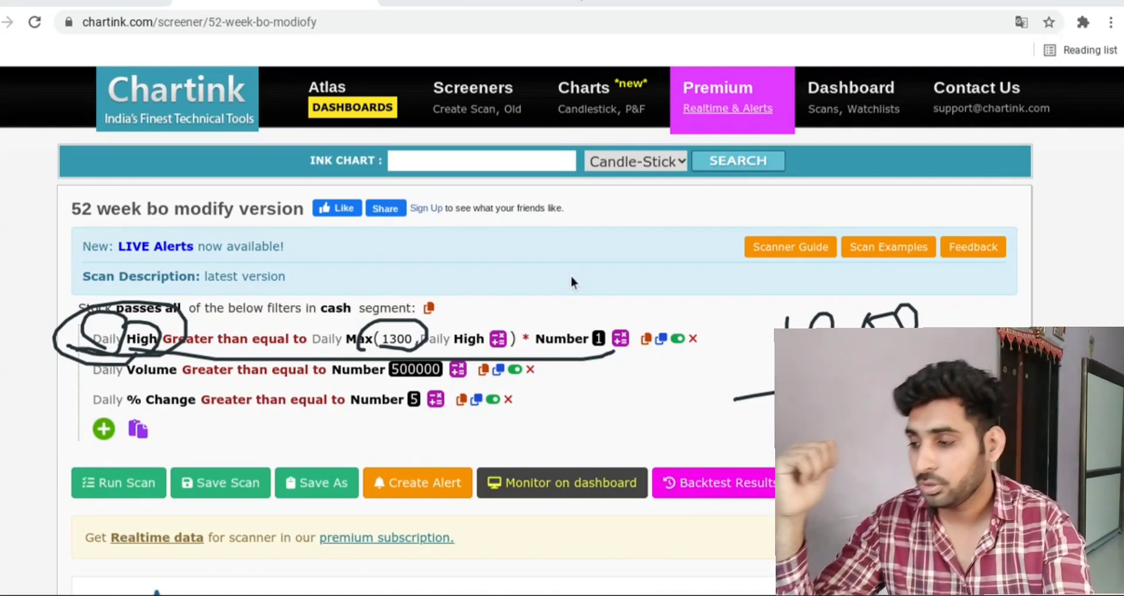
click(2, 243)
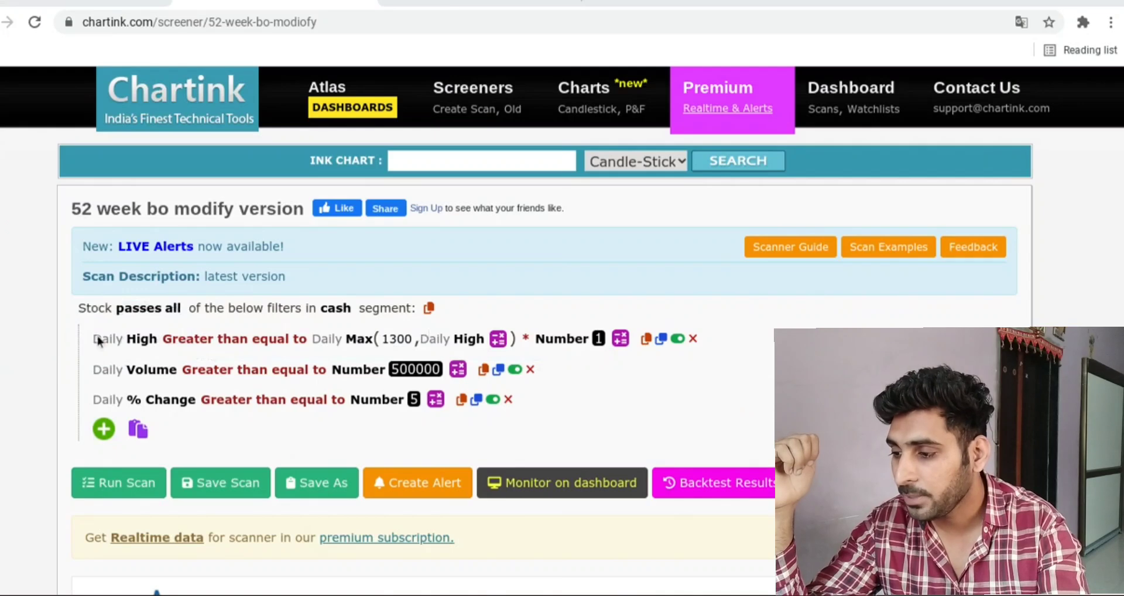
Tick the first two filters, circle Volume and Number 500000 in the second, and handwrite the volume figure beside it
drag(46, 328, 279, 295)
drag(71, 381, 215, 332)
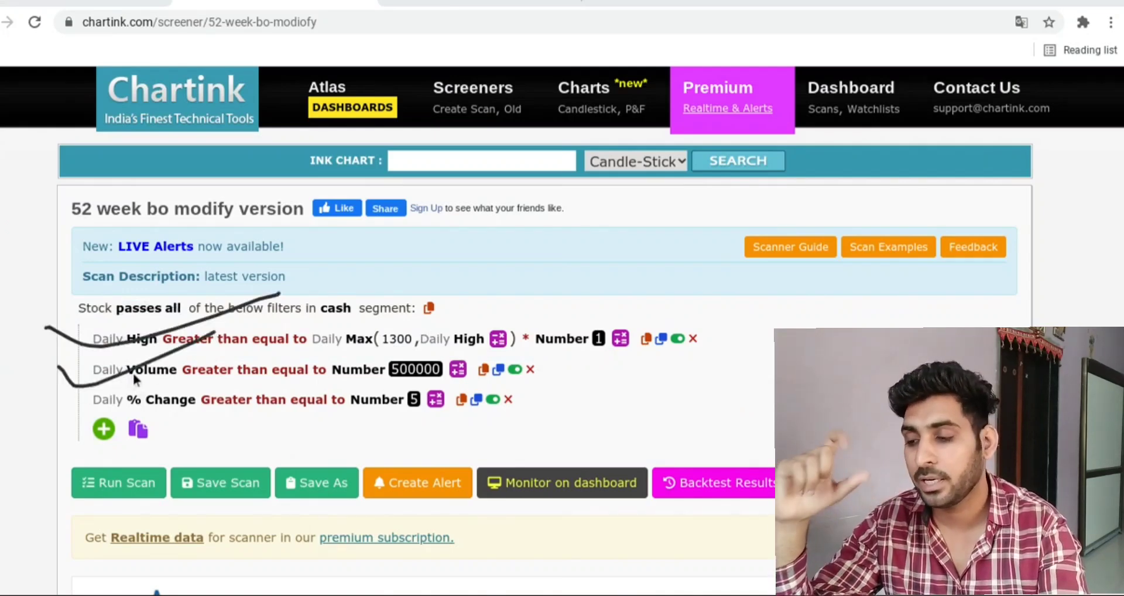
mouse_move(131, 378)
mouse_down()
mouse_move(217, 352)
mouse_move(217, 391)
mouse_move(334, 391)
mouse_move(502, 350)
mouse_move(374, 387)
mouse_up()
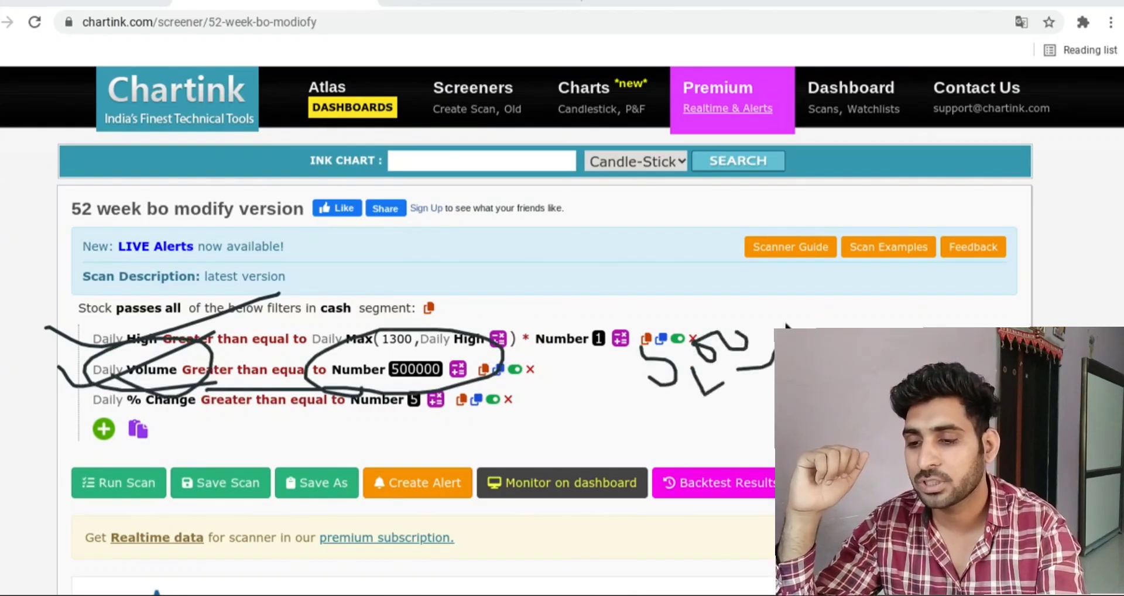
drag(827, 327, 834, 302)
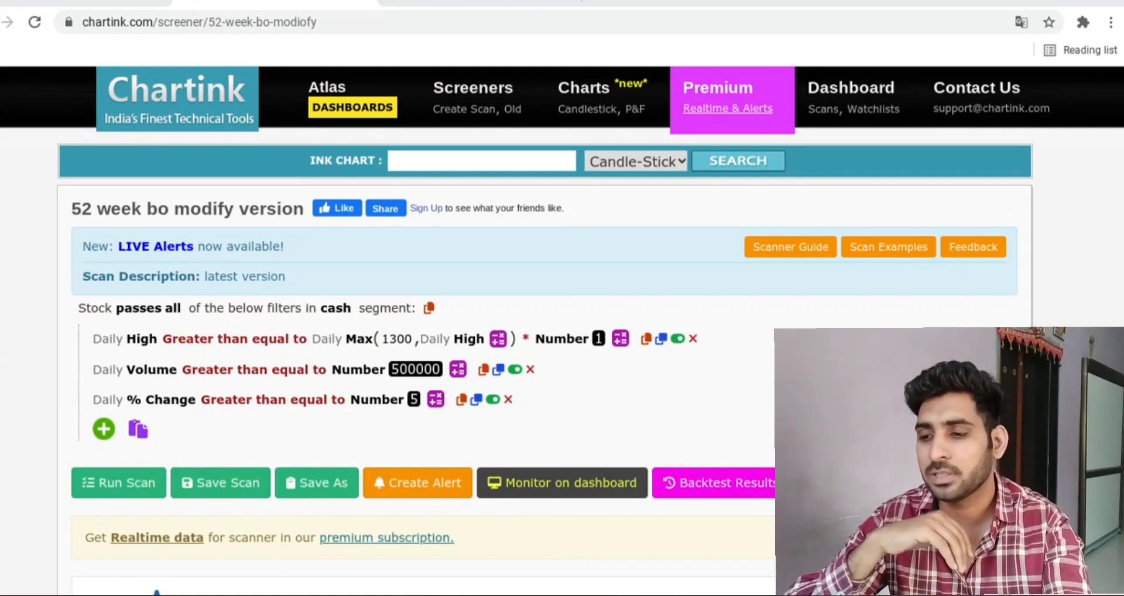
Sketch a rising trendline with price swings and a boxed area near an upper level beside the filters, circle that area, and clear the ink
drag(529, 448, 725, 332)
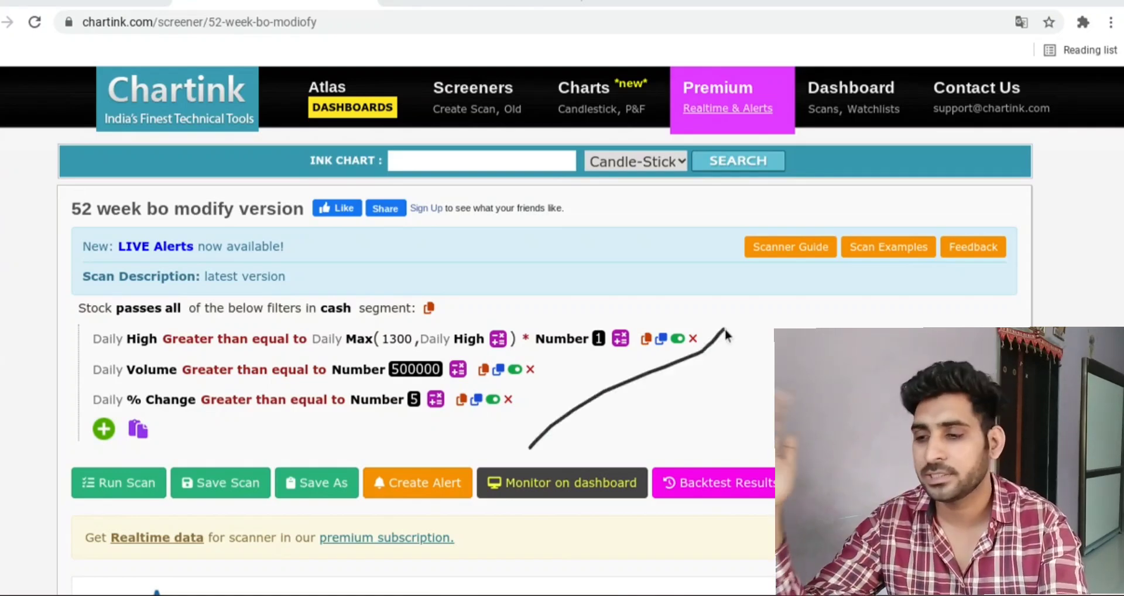
drag(573, 412, 674, 409)
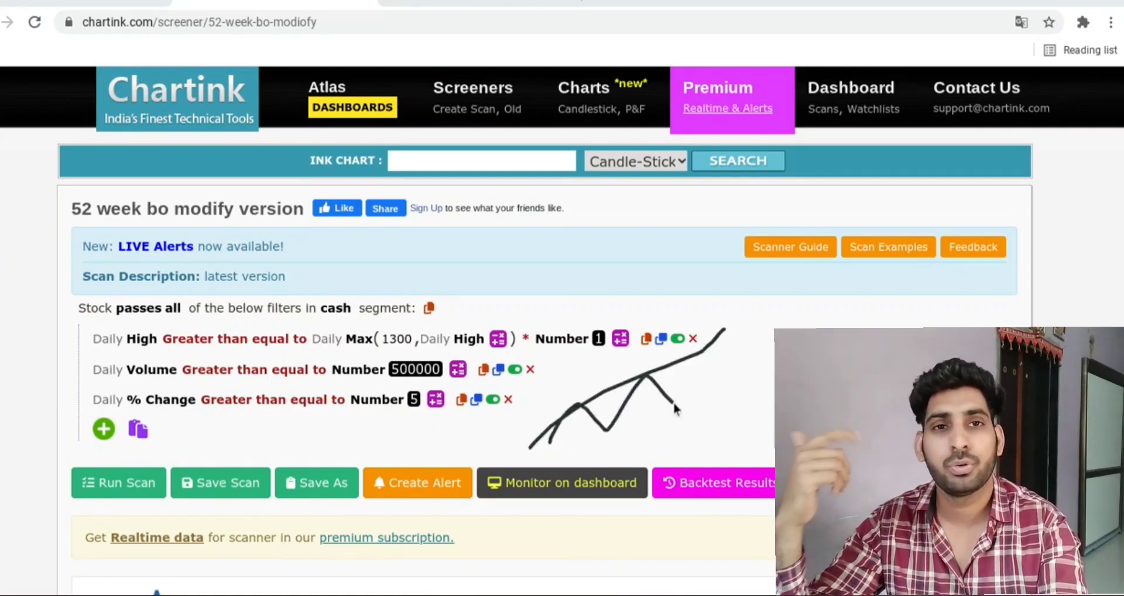
mouse_move(642, 365)
mouse_down()
mouse_move(723, 363)
mouse_move(754, 343)
mouse_up()
mouse_move(809, 311)
mouse_down()
mouse_move(810, 357)
mouse_move(805, 305)
mouse_up()
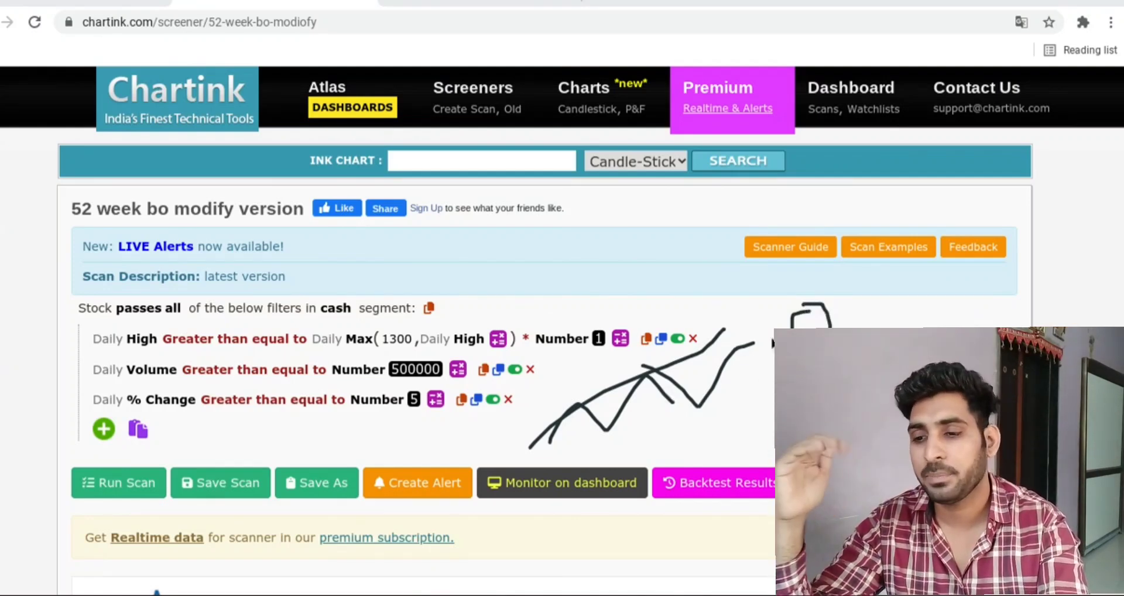
drag(773, 315, 1007, 289)
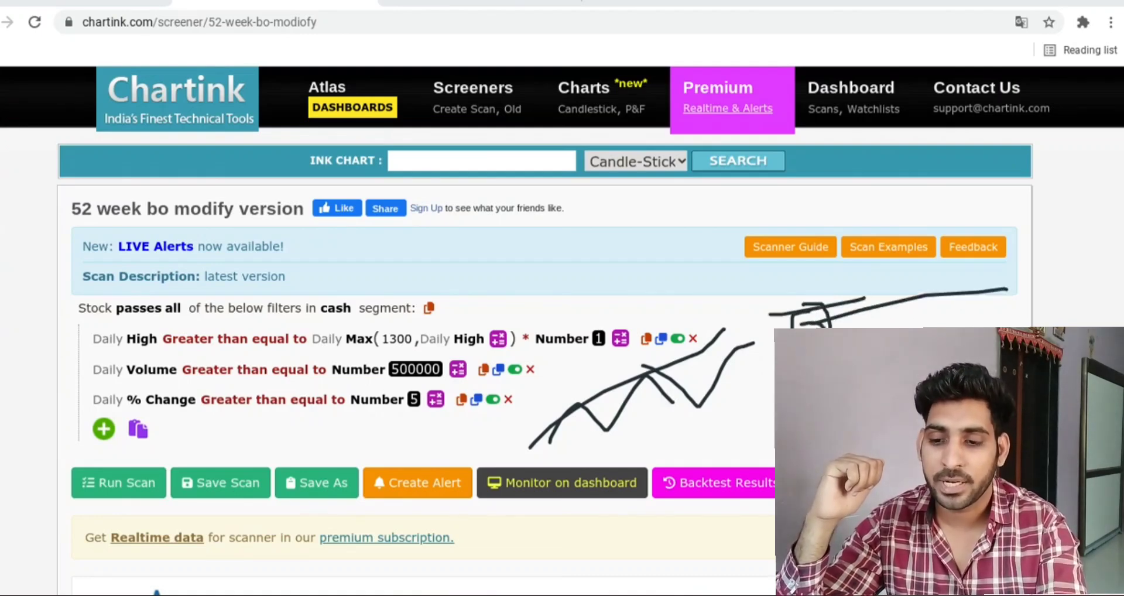
drag(736, 404, 913, 327)
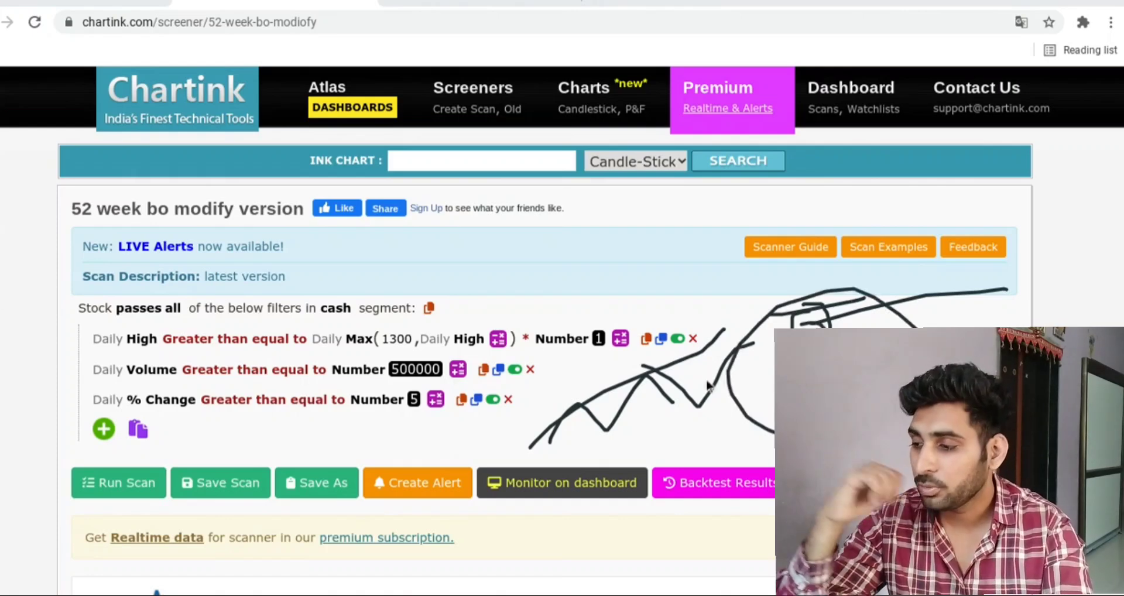
key(Escape)
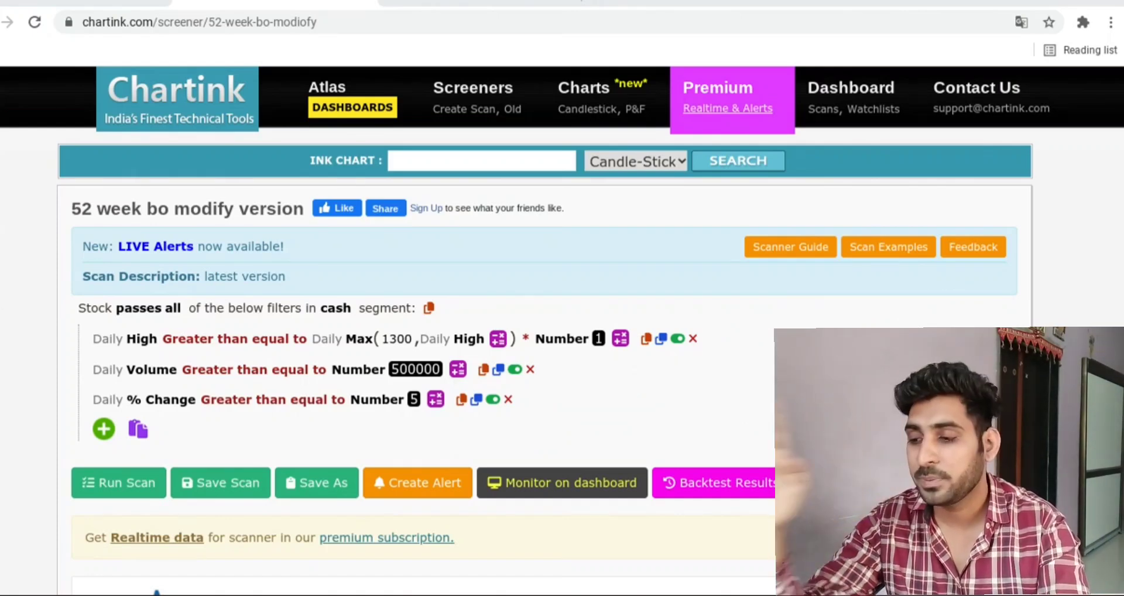
Circle the 500000 volume condition, clear that ink, and circle the Daily % Change condition together with its Number 5
drag(288, 391, 607, 346)
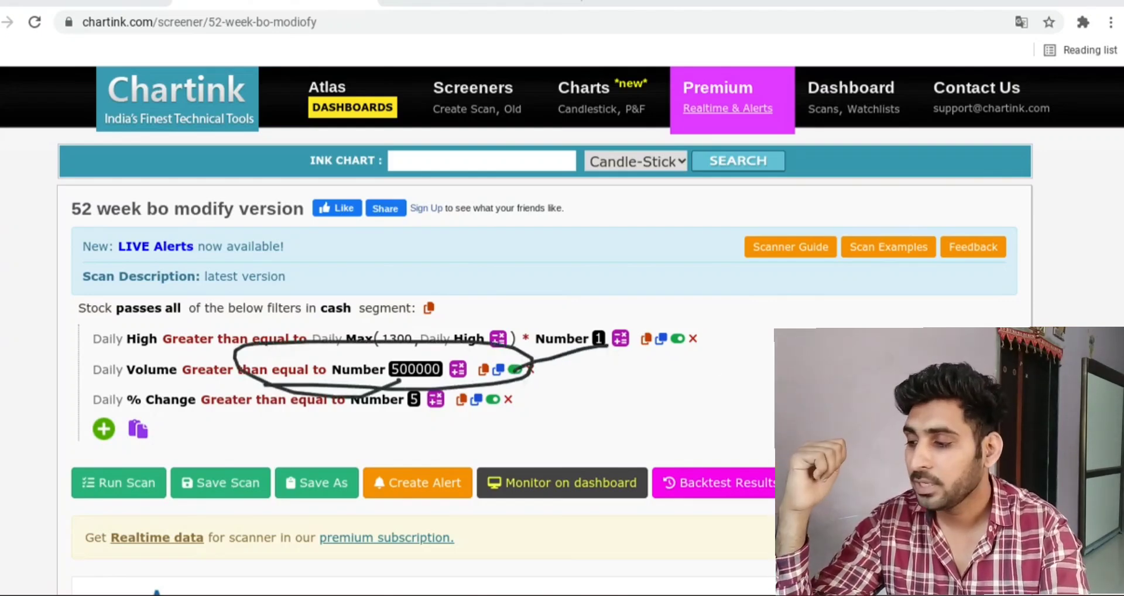
key(Escape)
mouse_move(81, 417)
mouse_down()
mouse_move(518, 404)
mouse_move(175, 375)
mouse_up()
drag(100, 380, 123, 436)
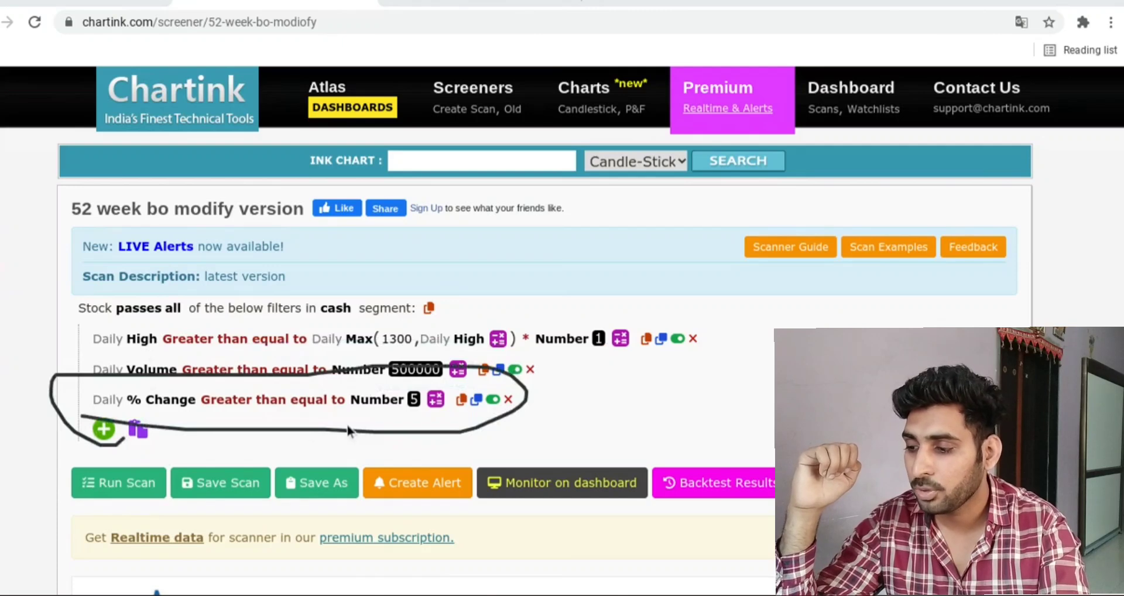
drag(412, 384, 376, 413)
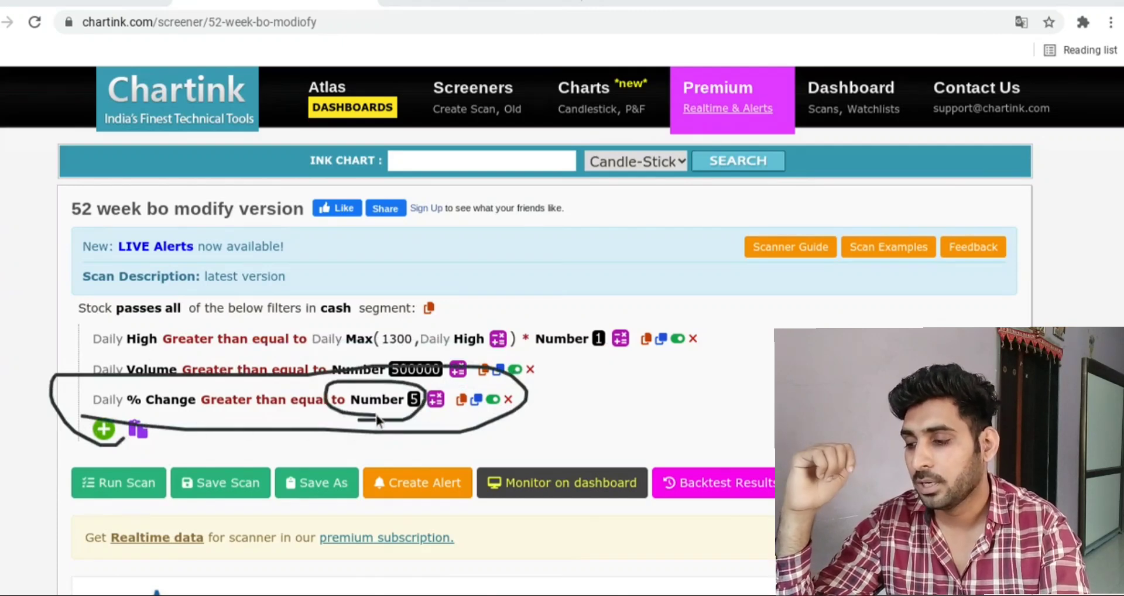
Sketch rising price swings under a resistance line beside the filters, add a tall breakout candle above it, and circle that candle
mouse_move(632, 410)
mouse_down()
mouse_move(658, 384)
mouse_move(754, 387)
mouse_up()
drag(768, 374, 769, 397)
mouse_move(763, 346)
mouse_down()
mouse_move(782, 329)
mouse_move(725, 401)
mouse_up()
drag(659, 374, 773, 363)
mouse_move(797, 316)
mouse_down()
mouse_move(814, 404)
mouse_move(814, 377)
mouse_up()
drag(784, 369, 849, 349)
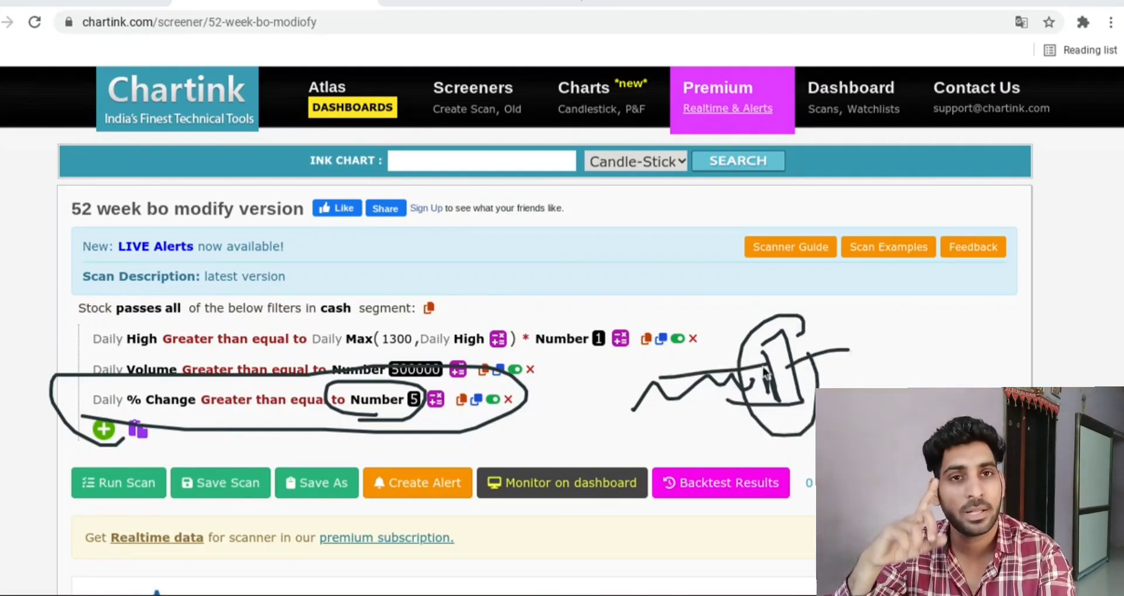
Underline the Daily % Change condition, box the sketched breakout candle, handwrite 5 and 7 beside it, and clear the ink
drag(180, 431, 364, 427)
mouse_move(781, 331)
mouse_down()
mouse_move(820, 318)
mouse_move(779, 406)
mouse_up()
mouse_move(893, 336)
mouse_down()
mouse_move(926, 363)
mouse_move(897, 367)
mouse_up()
mouse_move(956, 310)
mouse_down()
mouse_move(981, 306)
mouse_move(988, 371)
mouse_up()
drag(967, 337, 995, 332)
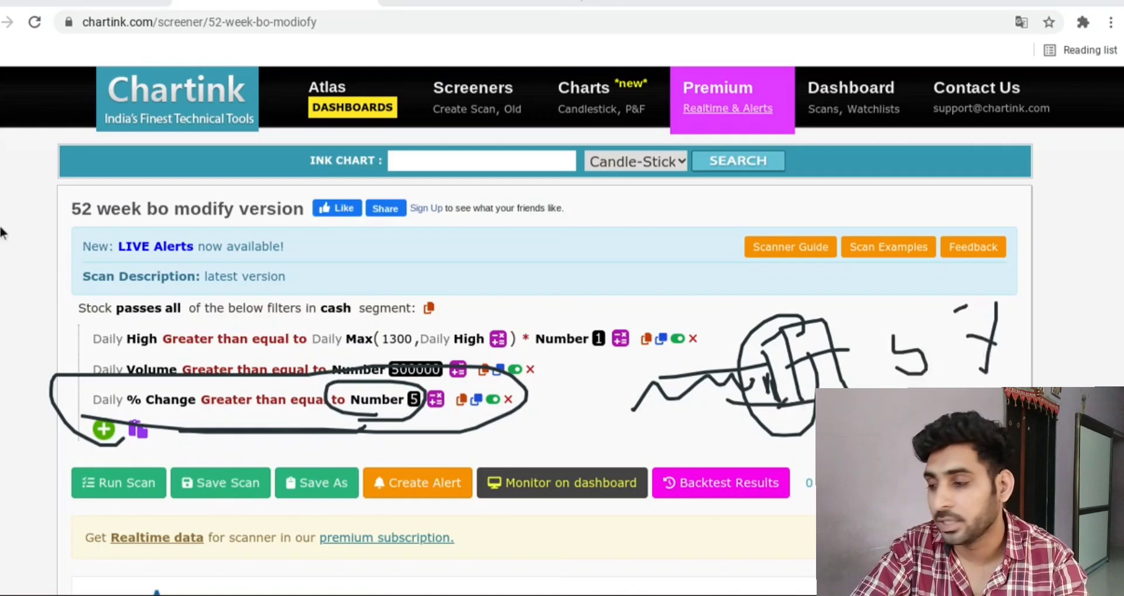
click(2, 339)
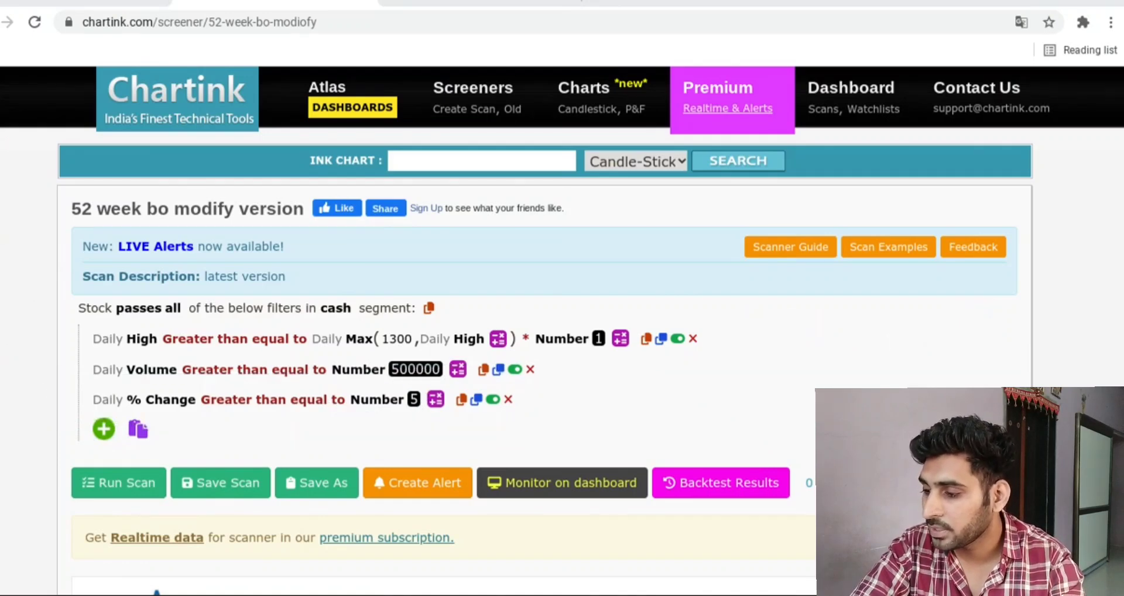
Run the scan, bracket the resulting stock list, and circle serial numbers 1 to 5
click(122, 481)
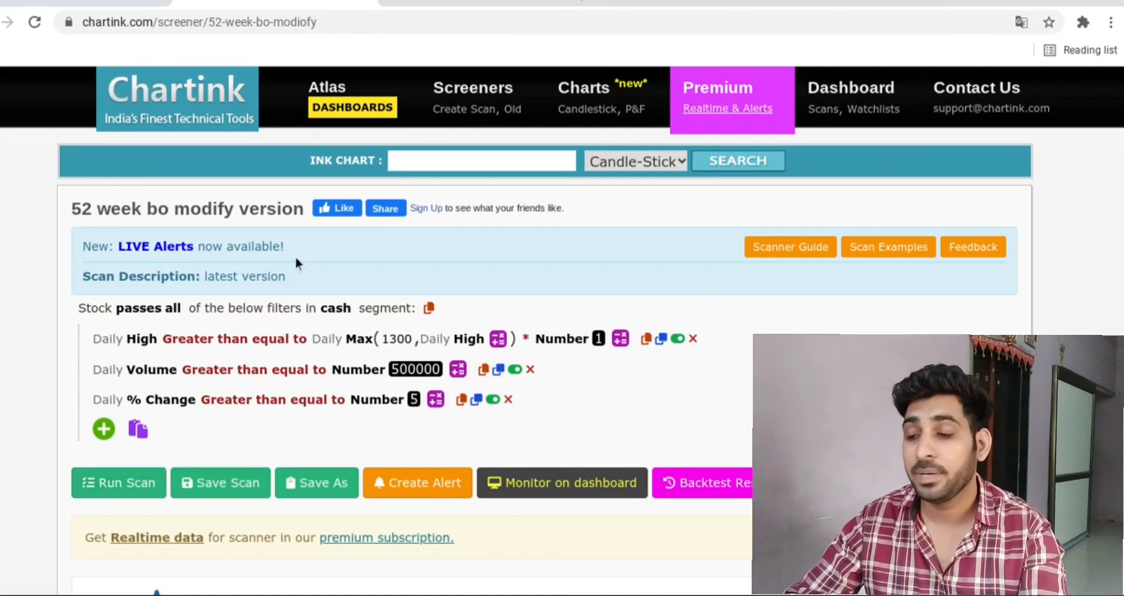
scroll(409, 314, down, 10)
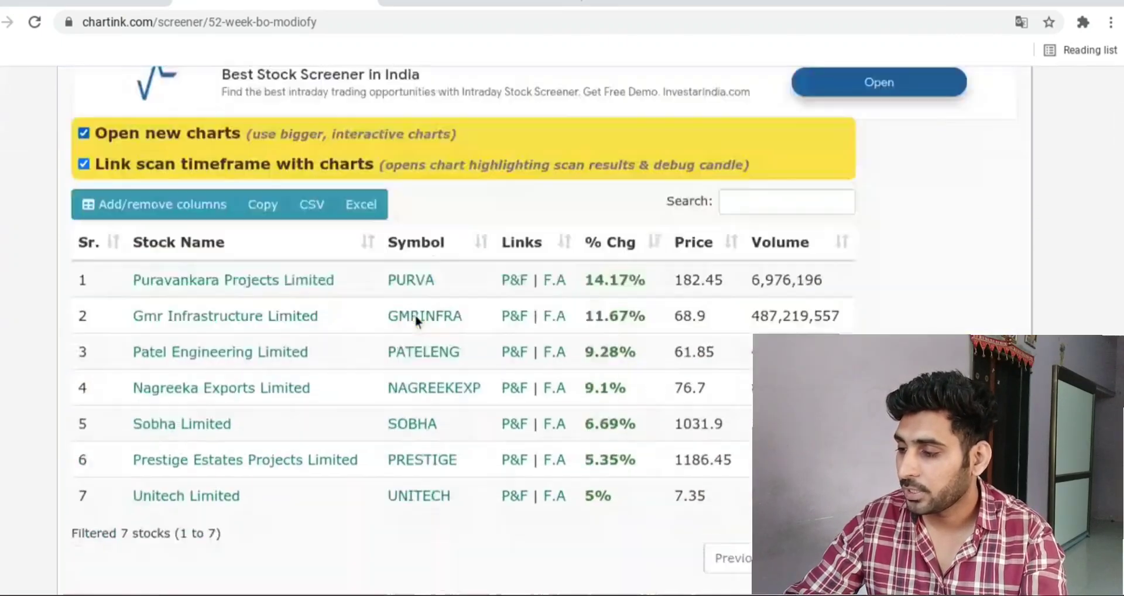
mouse_move(186, 141)
mouse_down()
mouse_move(20, 142)
mouse_move(6, 463)
mouse_move(187, 433)
mouse_up()
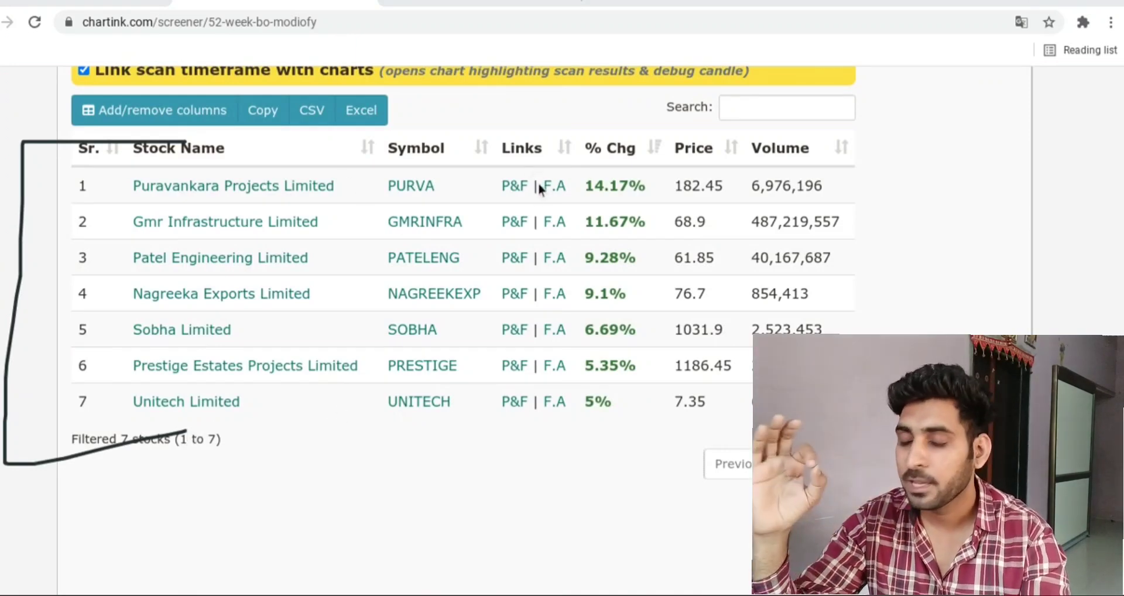
mouse_move(49, 186)
mouse_down()
mouse_move(114, 188)
mouse_move(110, 222)
mouse_move(63, 258)
mouse_move(80, 304)
mouse_move(92, 284)
mouse_move(73, 295)
mouse_move(71, 351)
mouse_up()
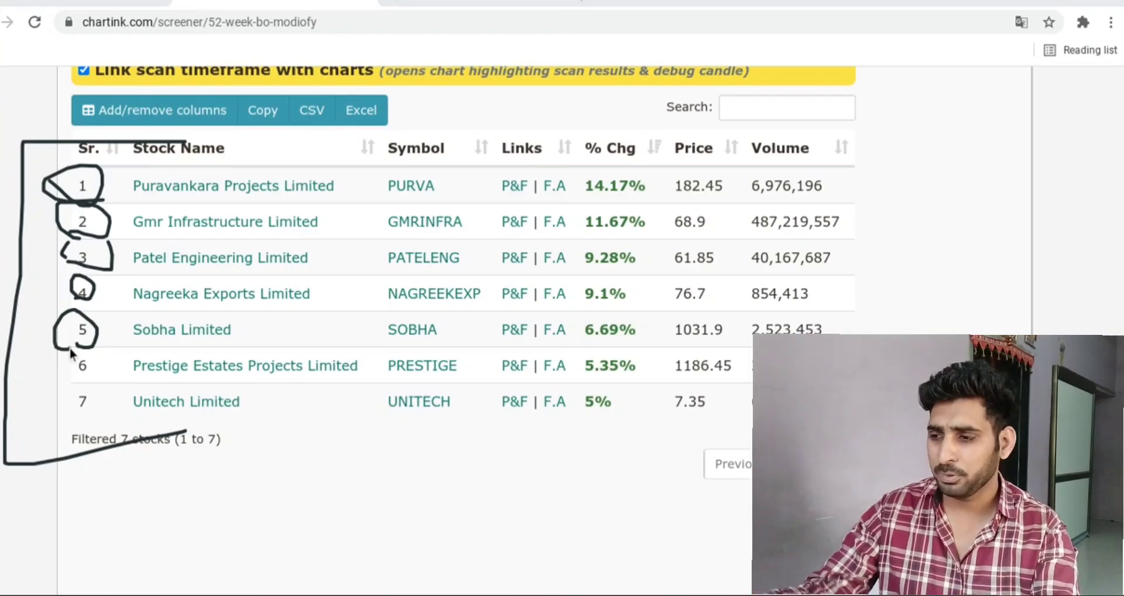
Draw two large loops around the stock names and symbols in the scan results, and clear the ink
drag(248, 159, 348, 117)
drag(372, 178, 120, 434)
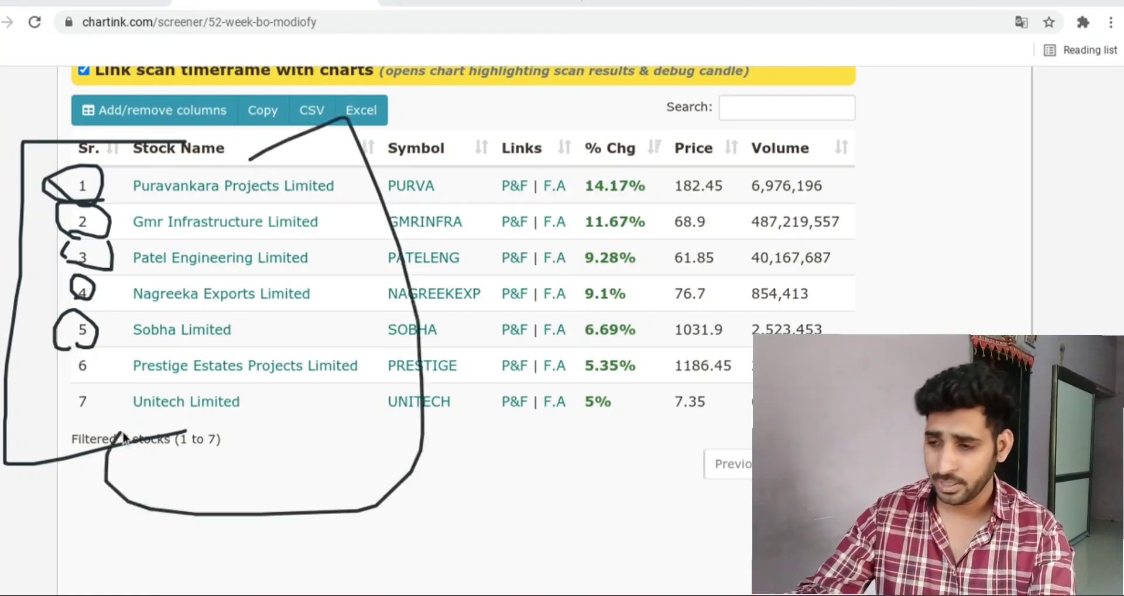
drag(310, 141, 483, 292)
drag(485, 341, 234, 458)
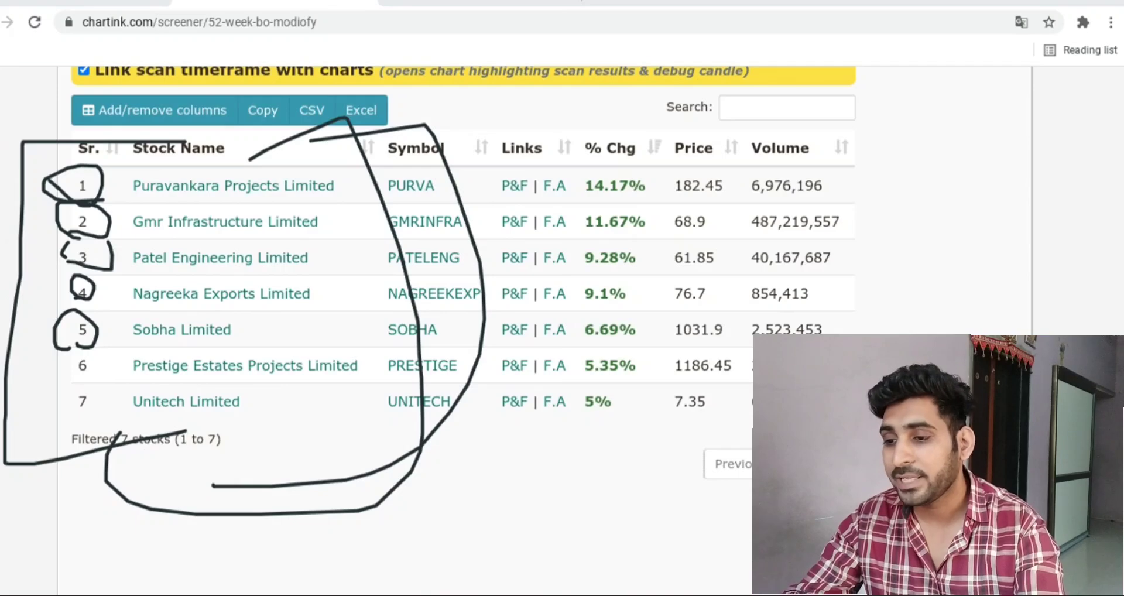
key(Escape)
Handwrite 10 beside the Volume column, circle it, draw a slanted line above it, and clear the ink
drag(923, 187, 899, 178)
mouse_move(849, 244)
mouse_down()
mouse_move(979, 184)
mouse_move(878, 205)
mouse_up()
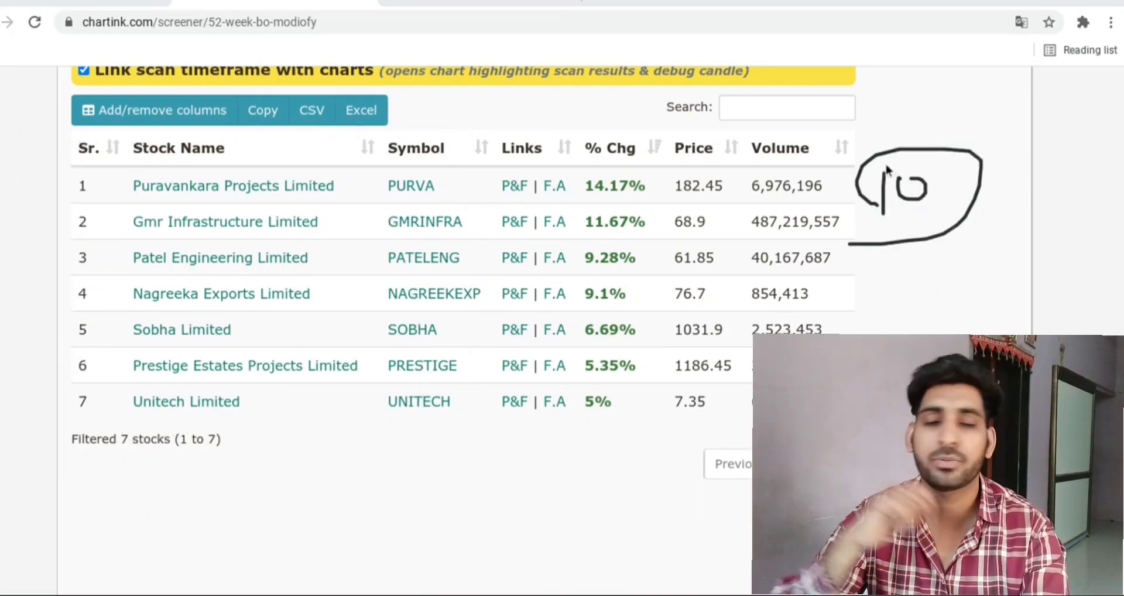
drag(866, 151, 992, 117)
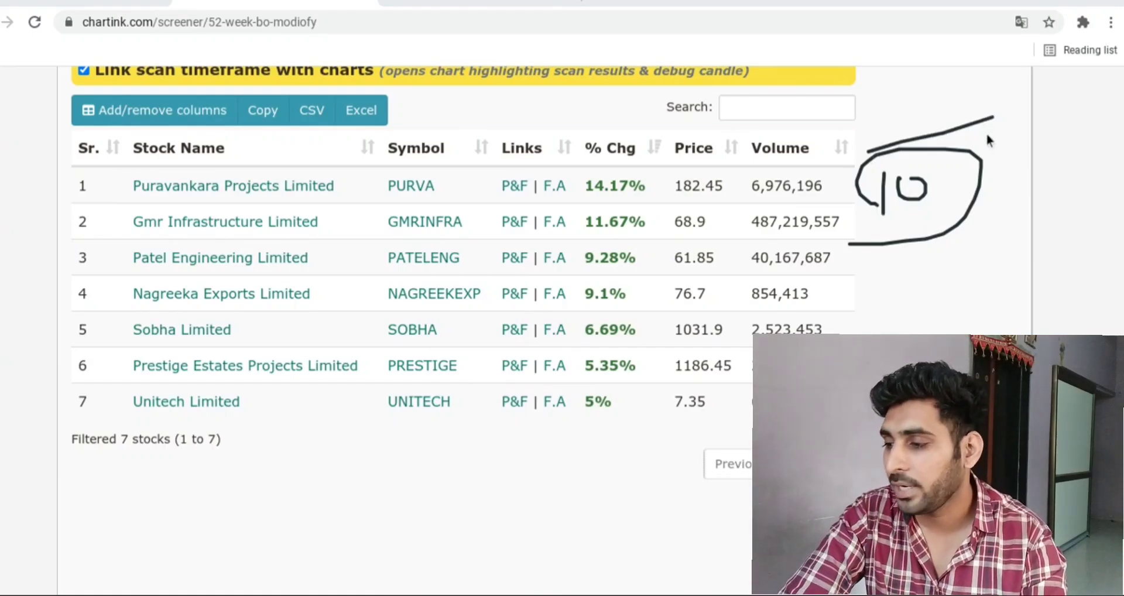
key(Escape)
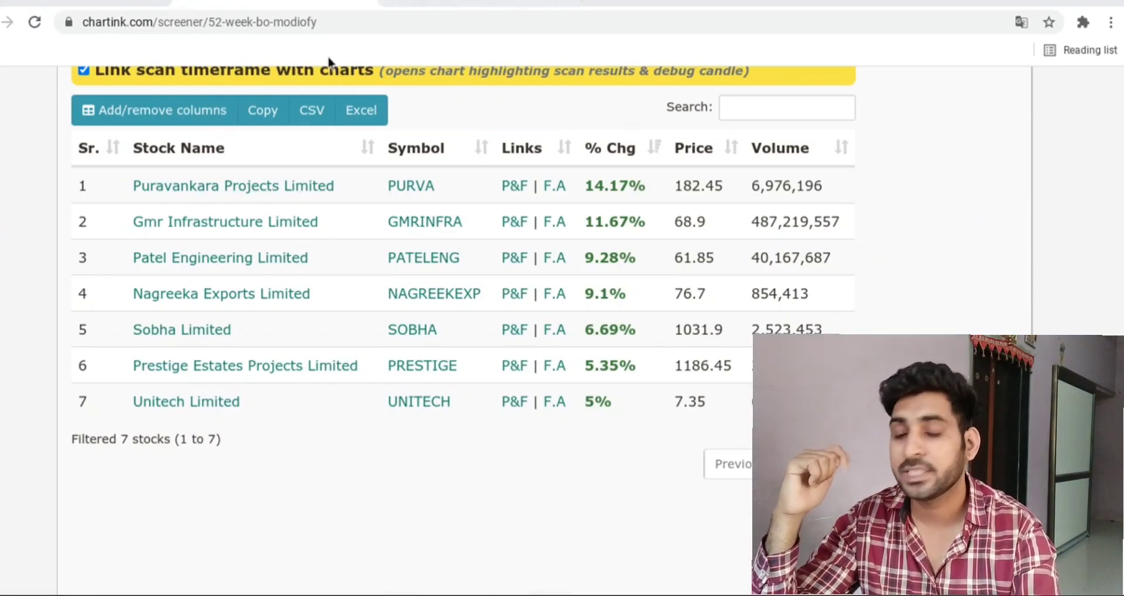
Switch to the Fyers Puravankara daily chart, mark the resistance level, circle the breakout candle and its volume bar, and clear the ink
click(463, 4)
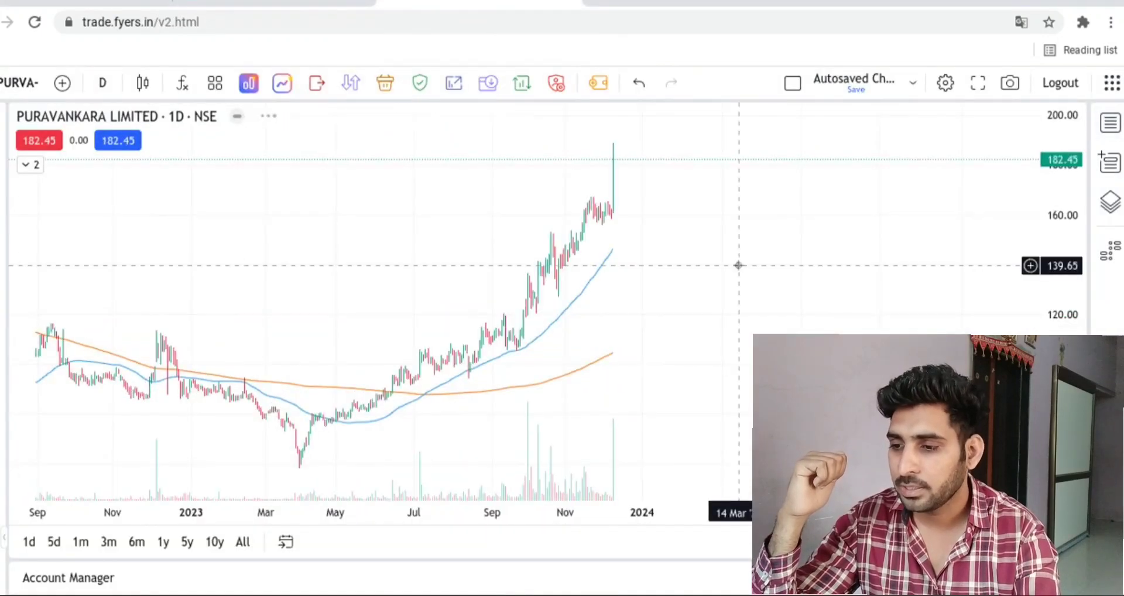
scroll(547, 321, up, 5)
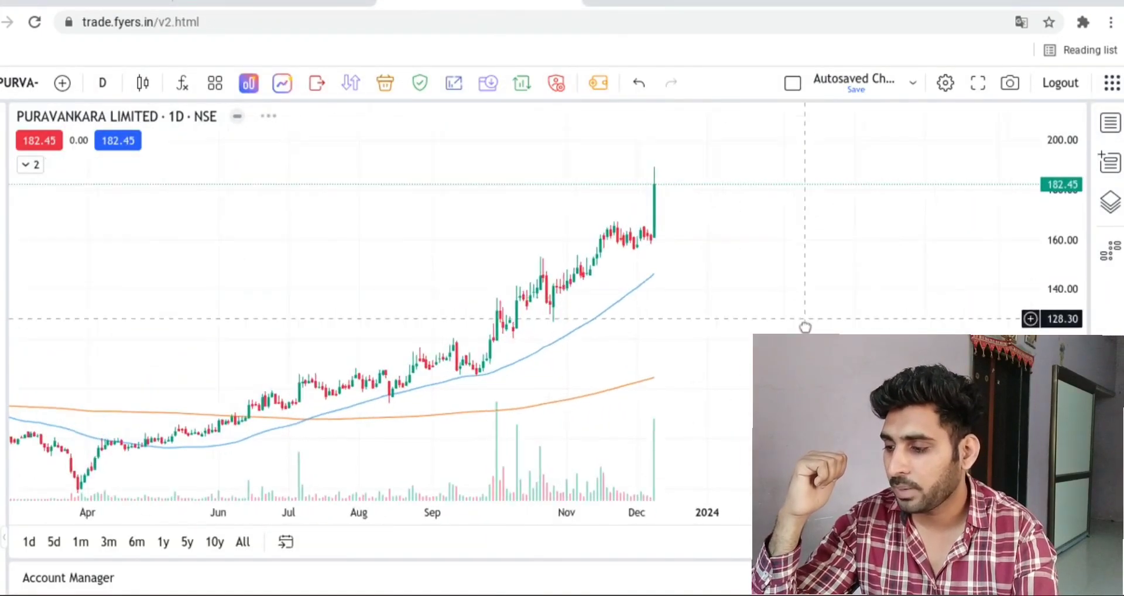
scroll(805, 326, down, 2)
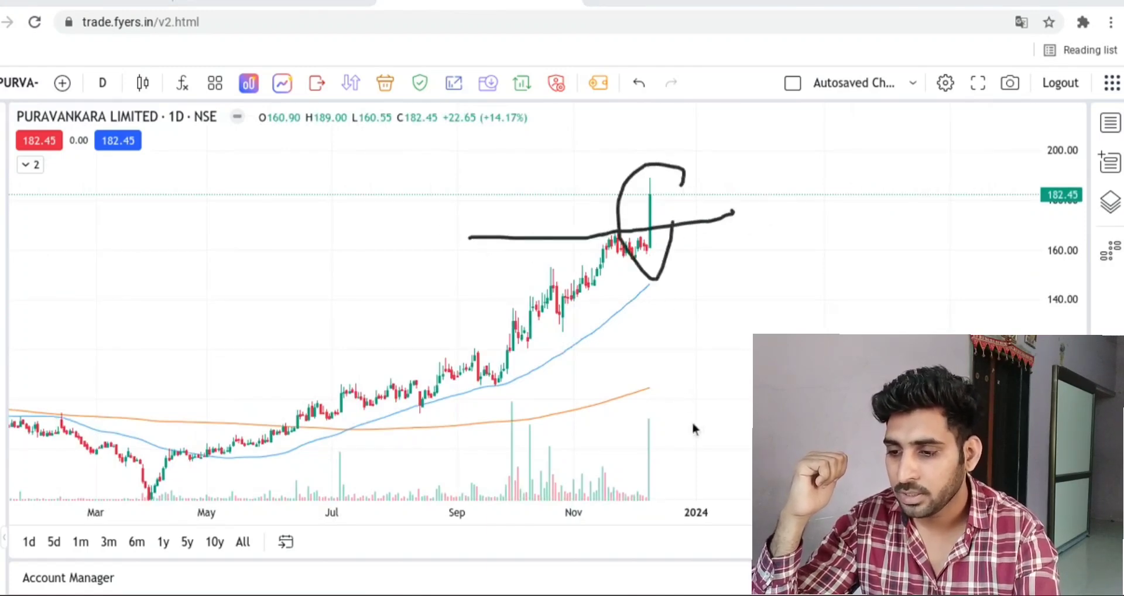
drag(690, 461, 668, 388)
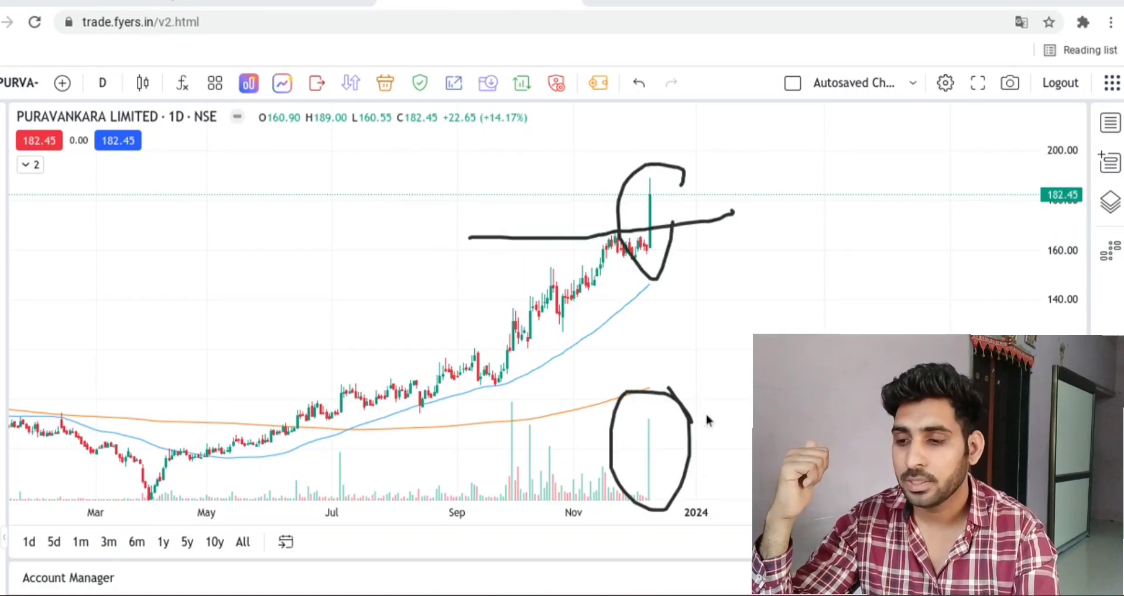
mouse_move(650, 233)
mouse_down()
mouse_move(653, 196)
mouse_move(716, 253)
mouse_move(664, 263)
mouse_up()
key(Escape)
Circle the sideways consolidation just before the Puravankara breakout candle, and clear the ink
mouse_move(618, 227)
mouse_down()
mouse_move(597, 252)
mouse_move(628, 226)
mouse_up()
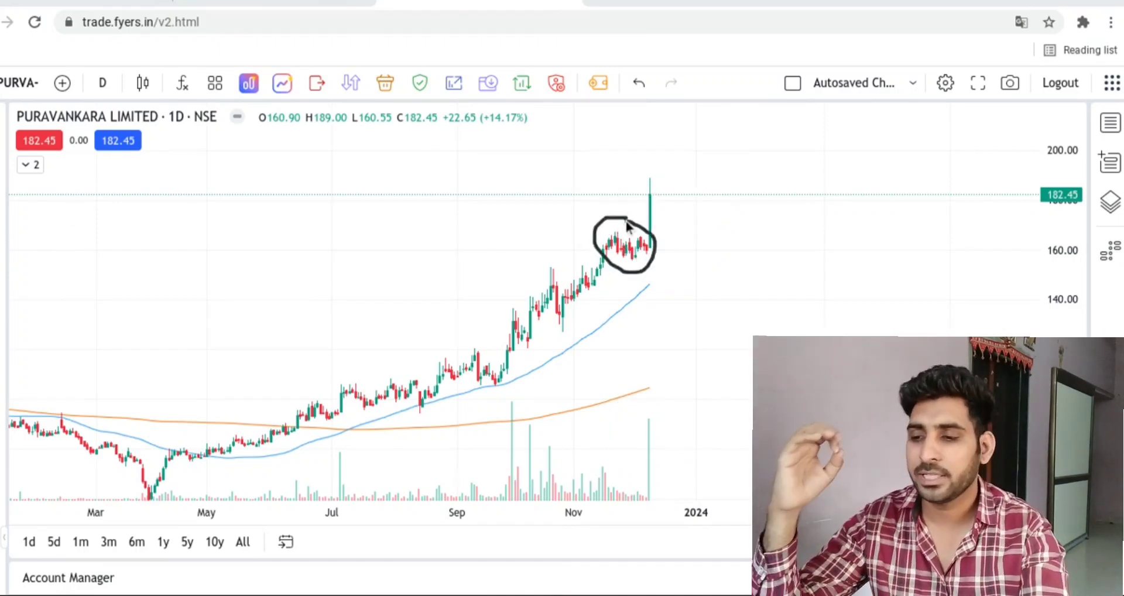
mouse_move(609, 225)
mouse_down()
mouse_move(642, 286)
mouse_move(615, 225)
mouse_up()
key(Escape)
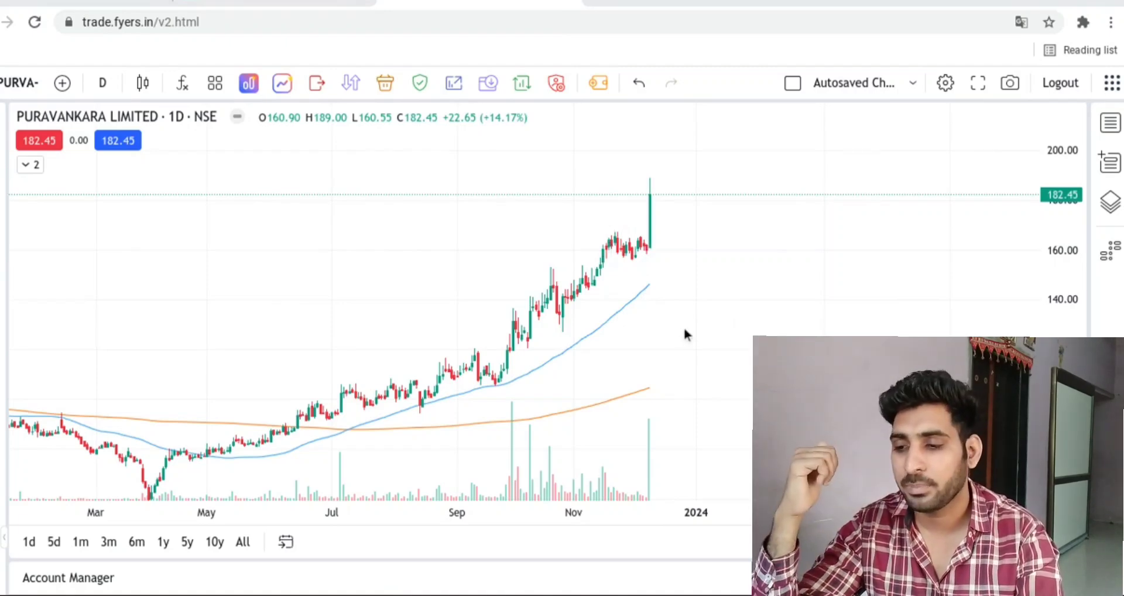
Sketch sideways swings ending in a tall breakout candle beside the chart, add a resistance line and a higher target mark, and clear the ink
mouse_move(641, 363)
mouse_down()
mouse_move(673, 325)
mouse_move(812, 324)
mouse_move(846, 250)
mouse_move(821, 336)
mouse_up()
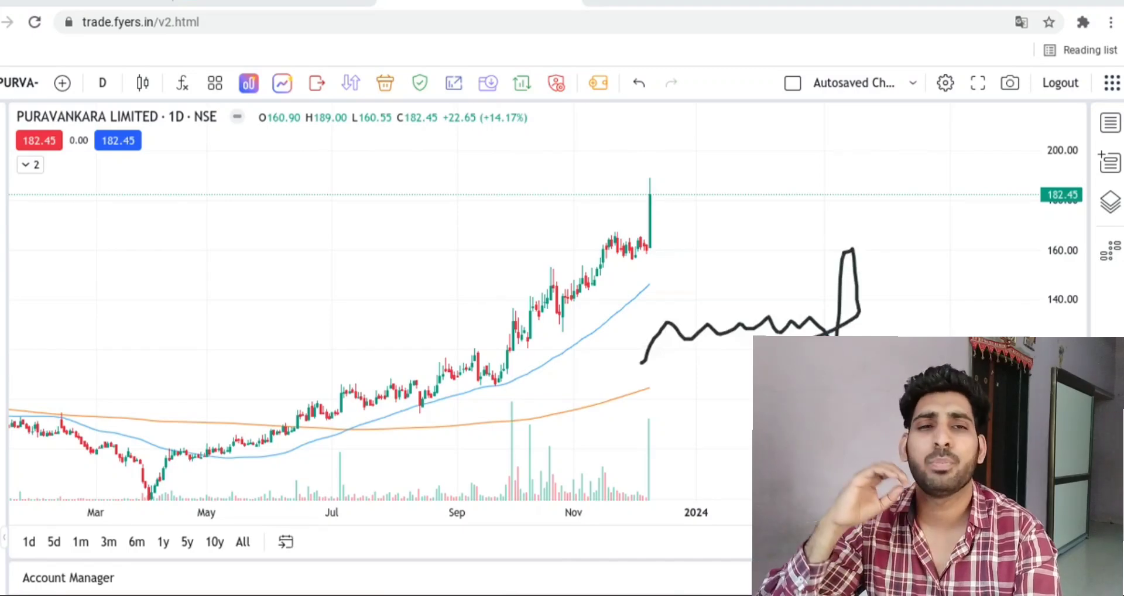
drag(673, 316, 921, 281)
drag(855, 243, 881, 195)
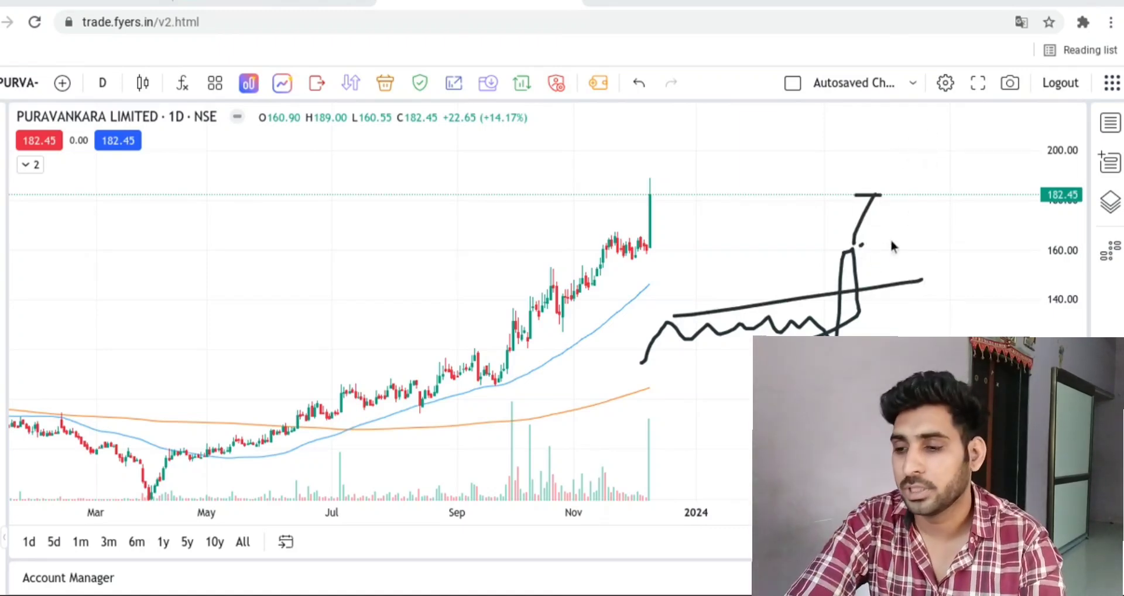
click(2, 504)
Circle the whole Puravankara rally since July, mark the consolidation before the breakout with a circle and a line above, and clear the ink
mouse_move(369, 415)
mouse_down()
mouse_move(755, 118)
mouse_move(430, 426)
mouse_up()
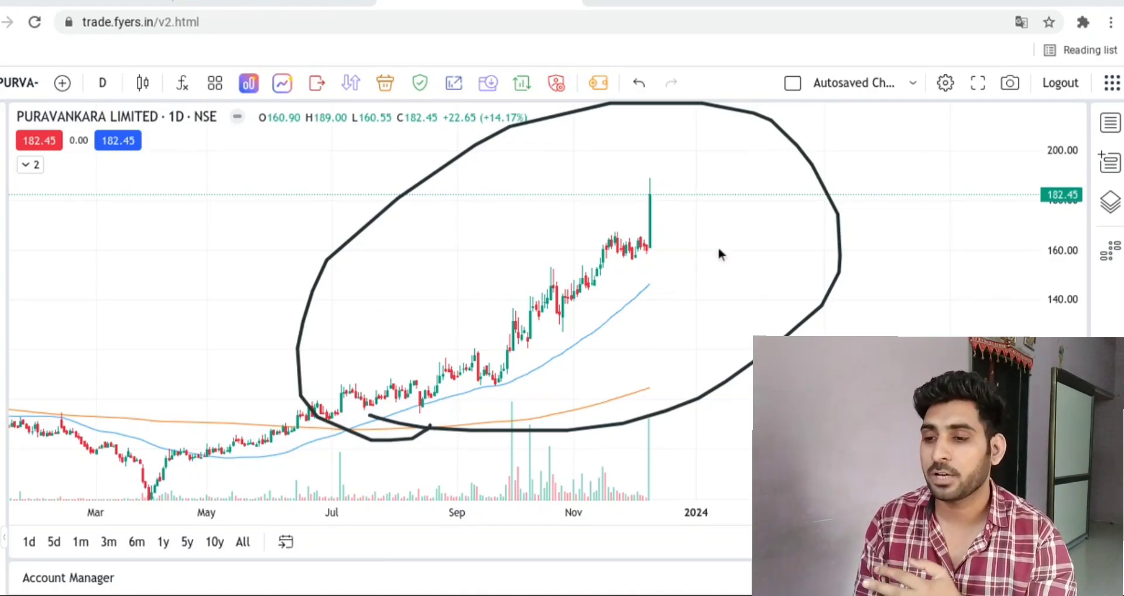
drag(678, 163, 680, 178)
drag(633, 218, 567, 223)
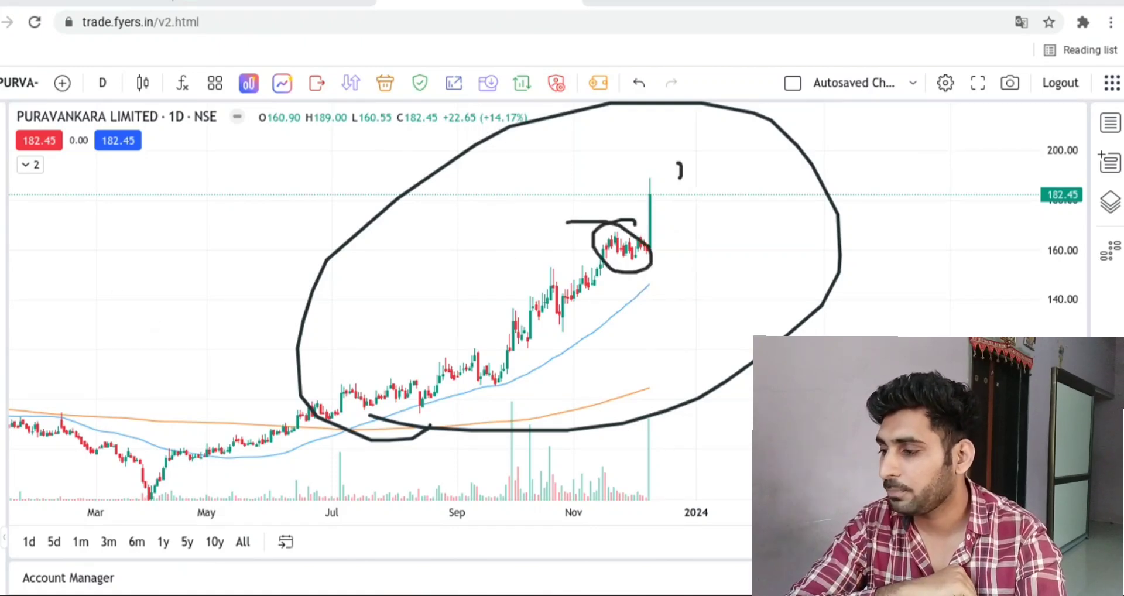
key(Escape)
Return to the Chartink results, circle Puravankara Projects Limited, cross out the Symbol heading, circle Gmr Infrastructure Limited, and clear the ink
click(257, 2)
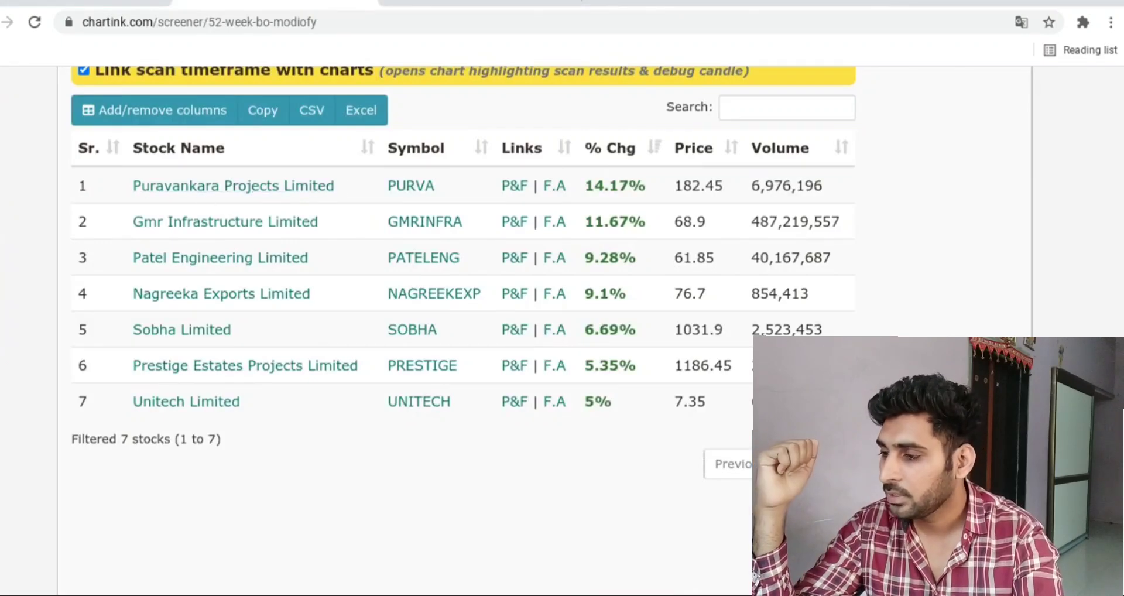
mouse_move(112, 202)
mouse_down()
mouse_move(366, 183)
mouse_move(164, 184)
mouse_up()
drag(377, 142, 476, 173)
drag(449, 131, 413, 171)
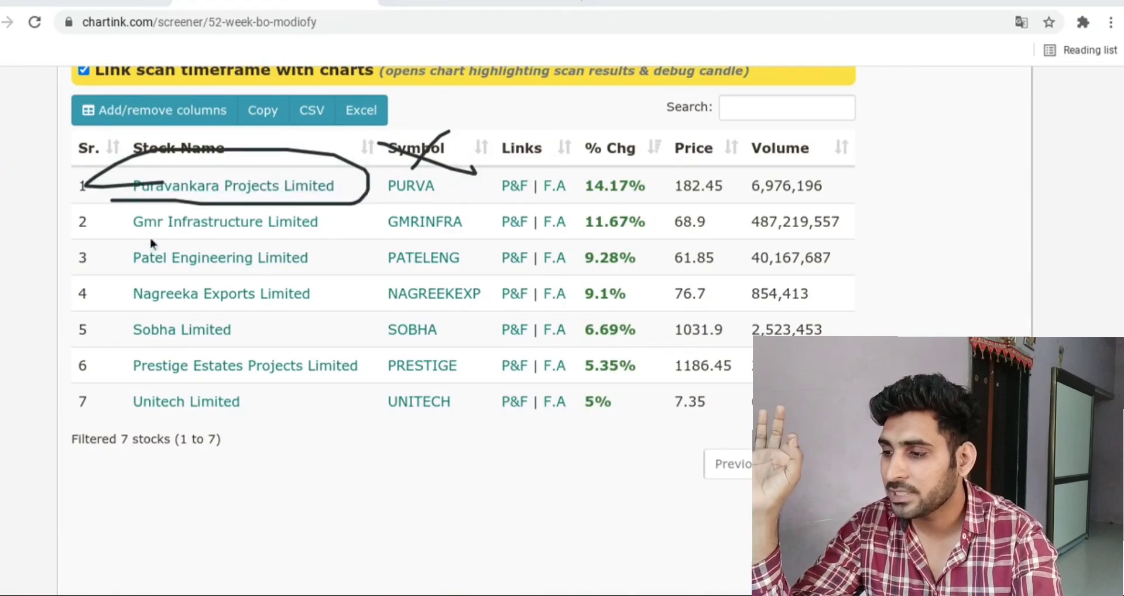
mouse_move(128, 238)
mouse_down()
mouse_move(365, 228)
mouse_move(90, 231)
mouse_move(131, 235)
mouse_up()
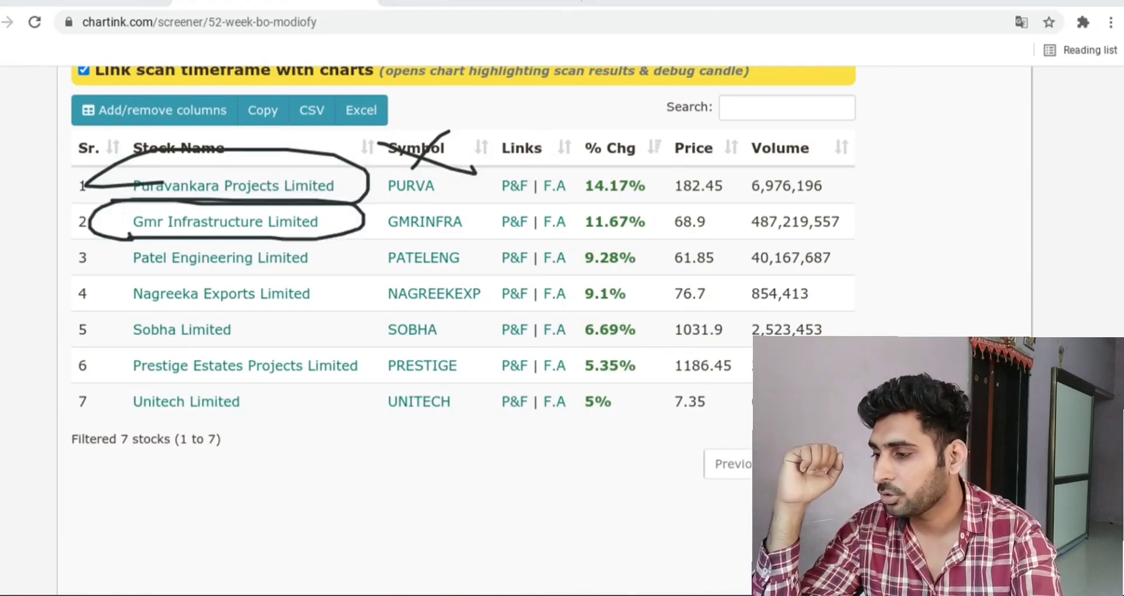
key(Escape)
Switch to Fyers, load the GMR Airports Infrastructure chart from the coffe investing stock watchlist, and hide the watchlist
click(491, 6)
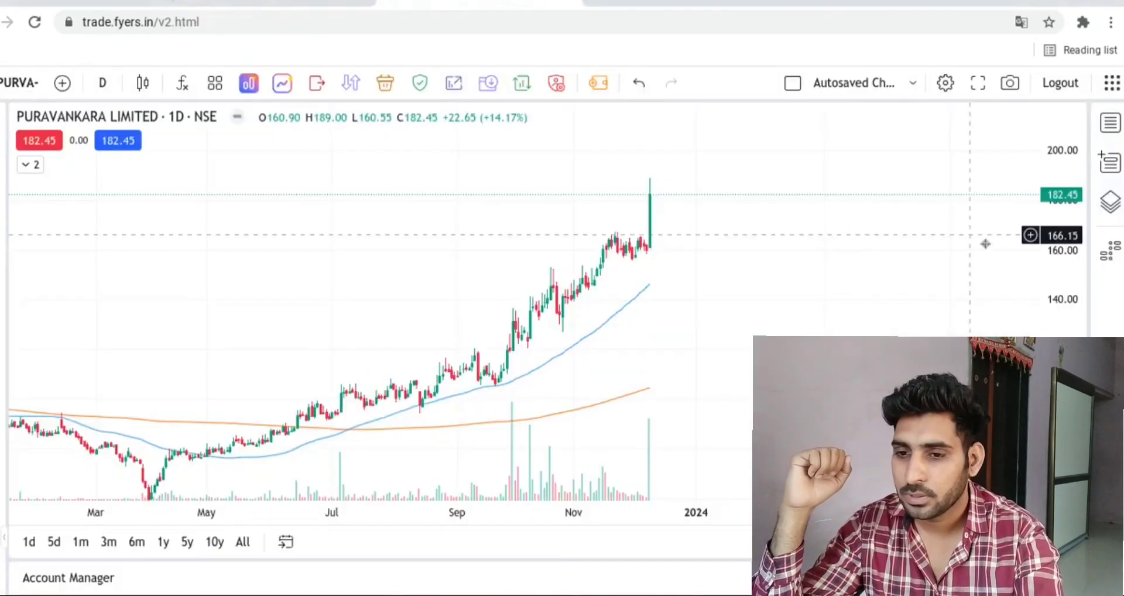
click(1111, 123)
scroll(989, 255, down, 3)
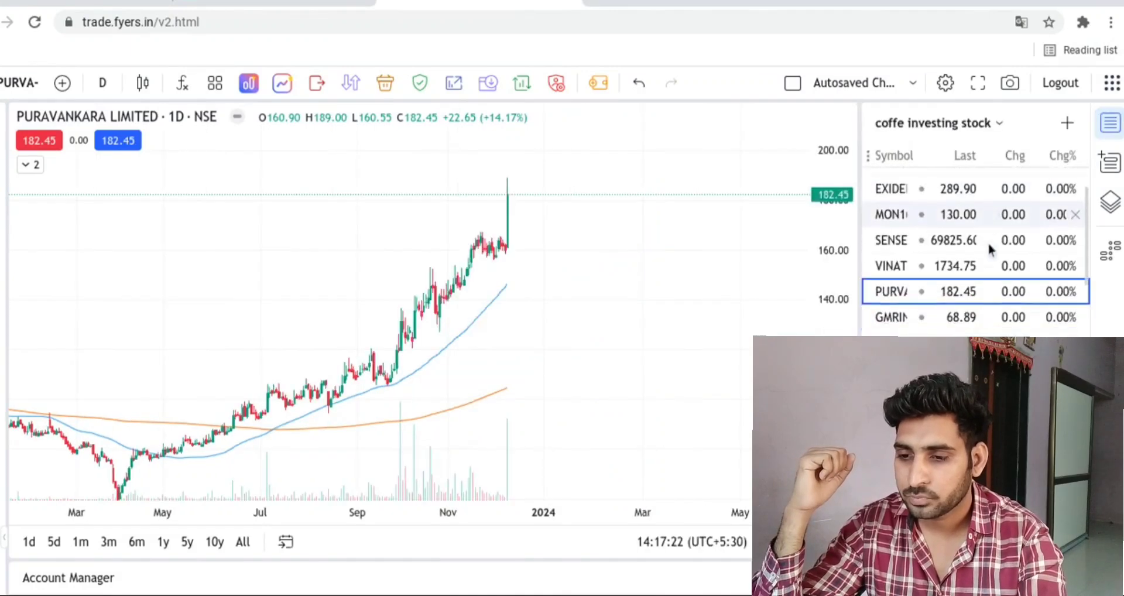
click(1119, 123)
click(1115, 125)
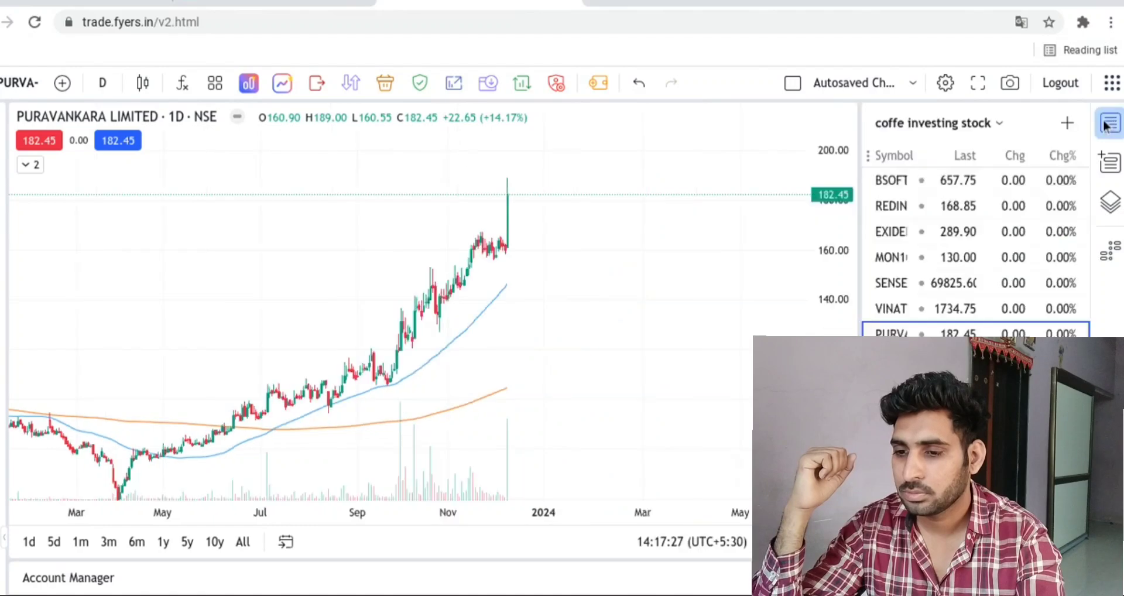
scroll(926, 275, down, 3)
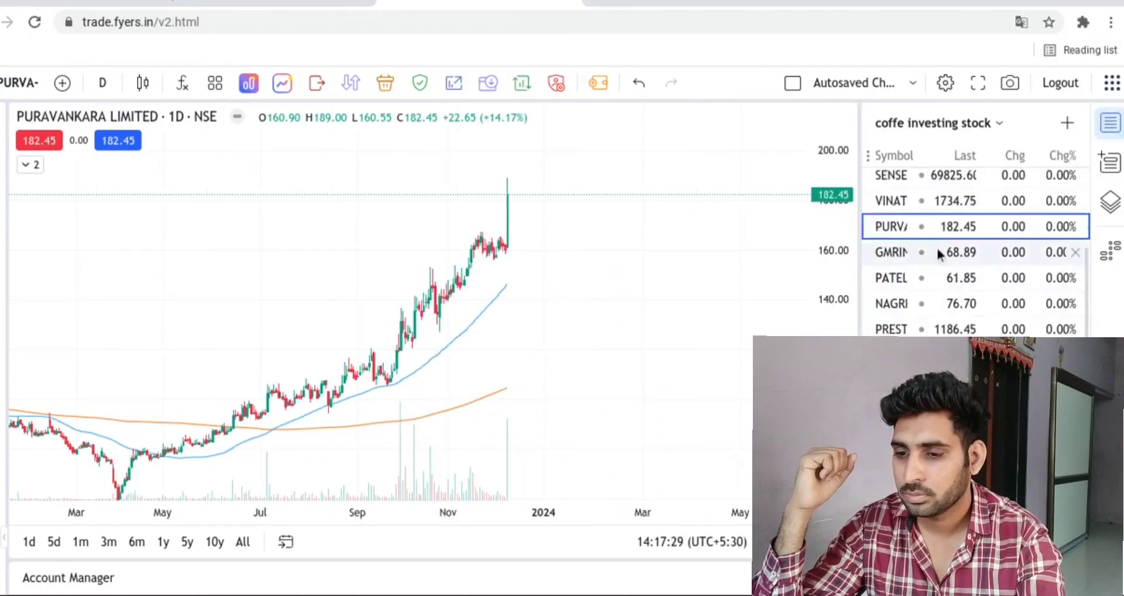
click(935, 253)
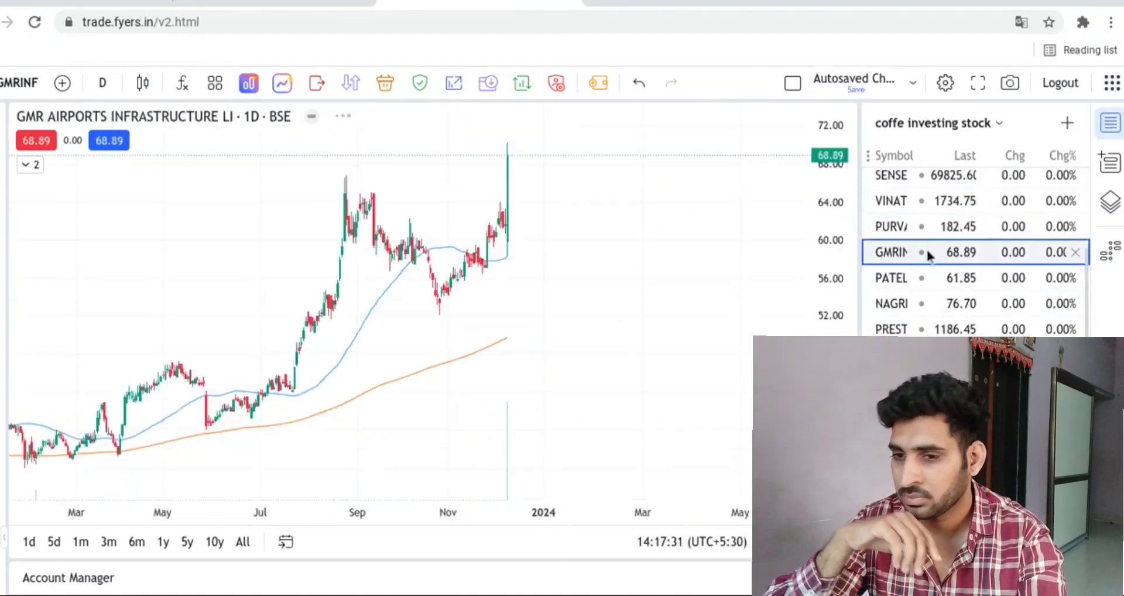
click(1110, 123)
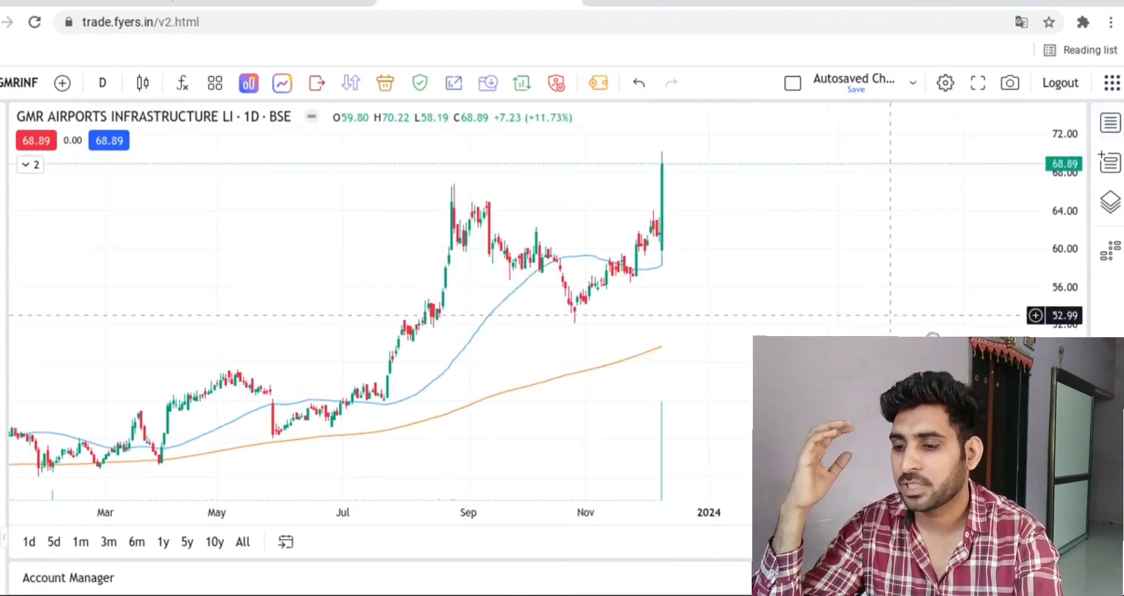
Draw a resistance line from the late-August high, circle the December breakout candle, mark its volume bar, and clear the ink
scroll(788, 348, up, 2)
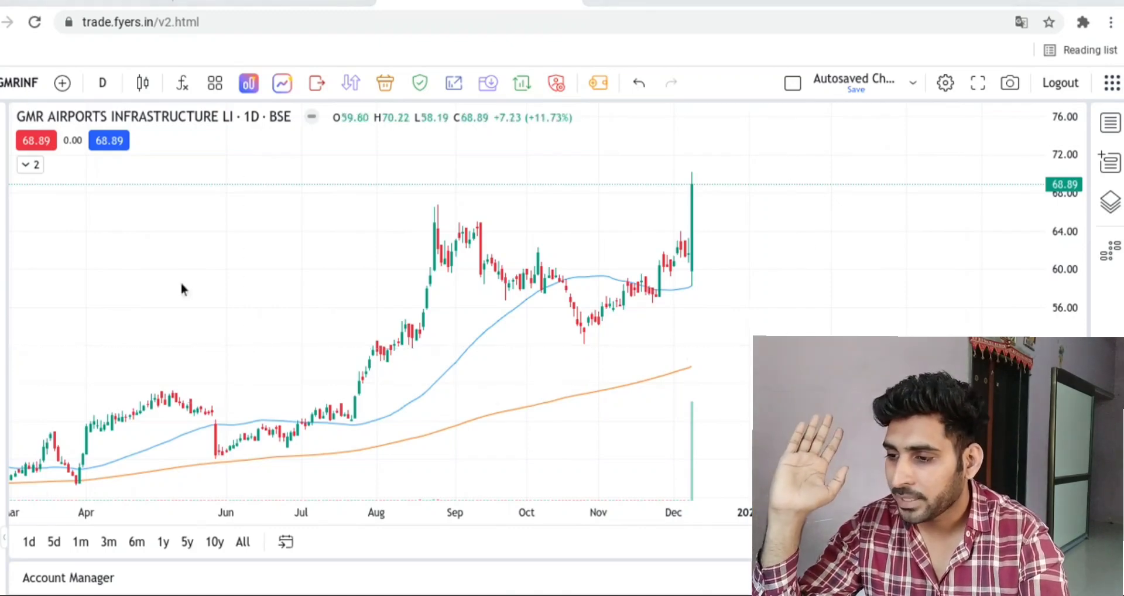
drag(413, 205, 707, 196)
drag(720, 153, 654, 260)
drag(673, 297, 726, 181)
drag(694, 477, 753, 418)
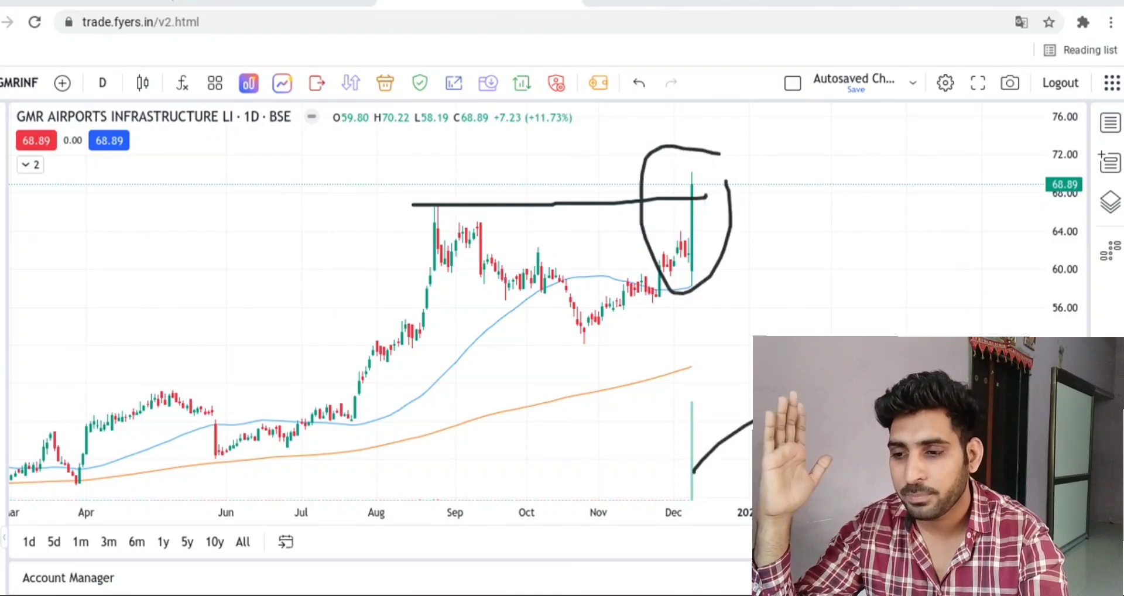
drag(733, 278, 751, 157)
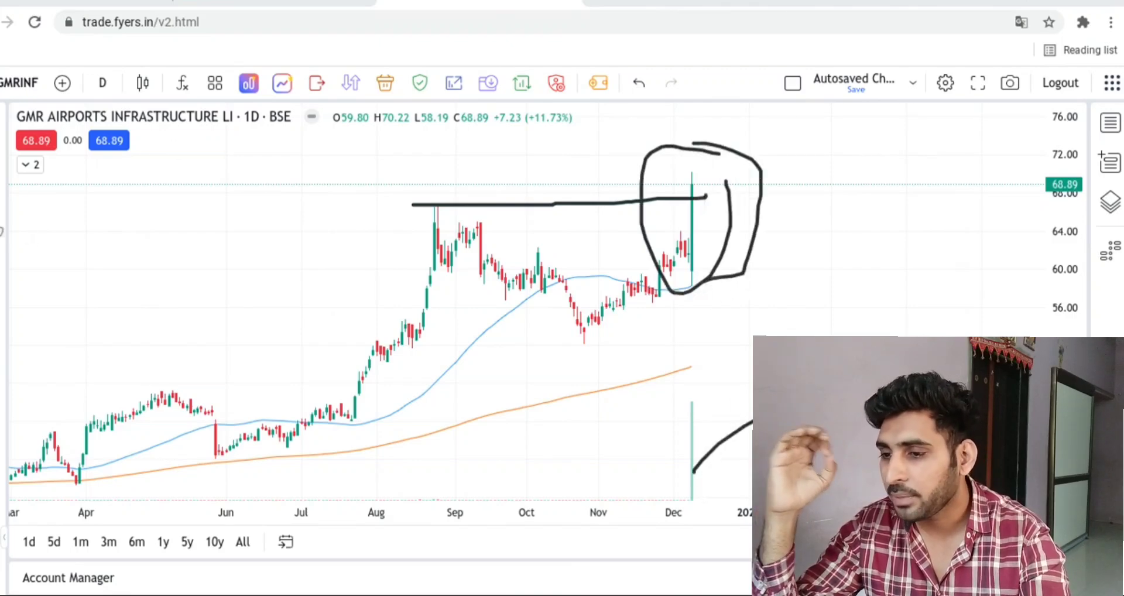
click(1, 229)
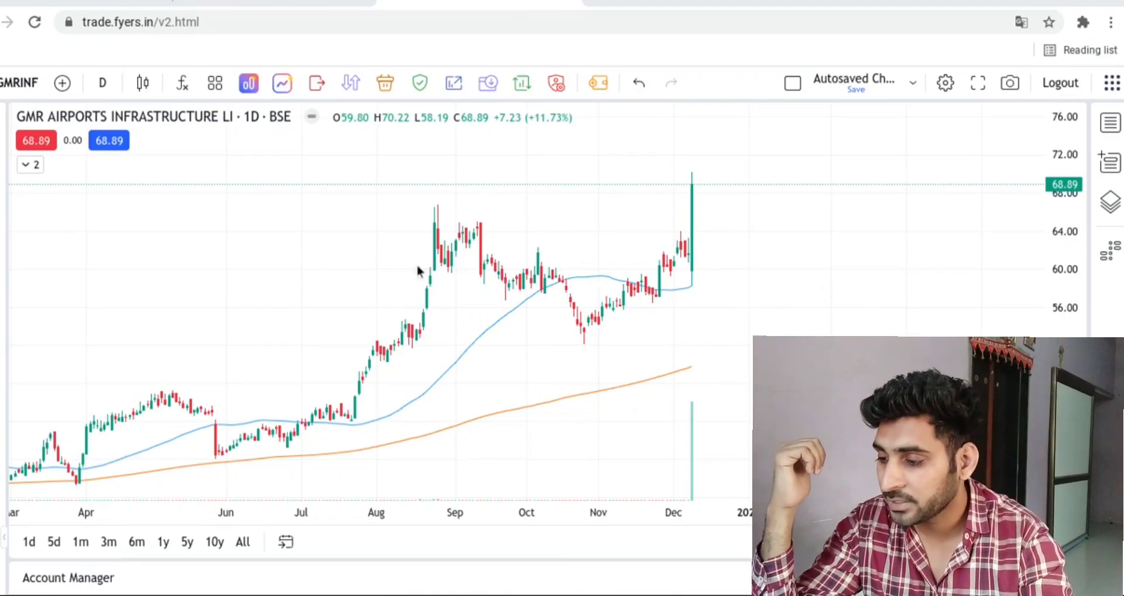
Ink over the moving averages and the rise to the December high, clear it, and draw and clear a resistance line from the August high
mouse_move(190, 458)
mouse_down()
mouse_move(268, 453)
mouse_move(260, 415)
mouse_move(446, 216)
mouse_move(587, 344)
mouse_up()
drag(514, 341, 613, 336)
mouse_move(429, 235)
mouse_down()
mouse_move(467, 280)
mouse_move(579, 309)
mouse_move(638, 280)
mouse_move(693, 286)
mouse_move(700, 164)
mouse_up()
key(Escape)
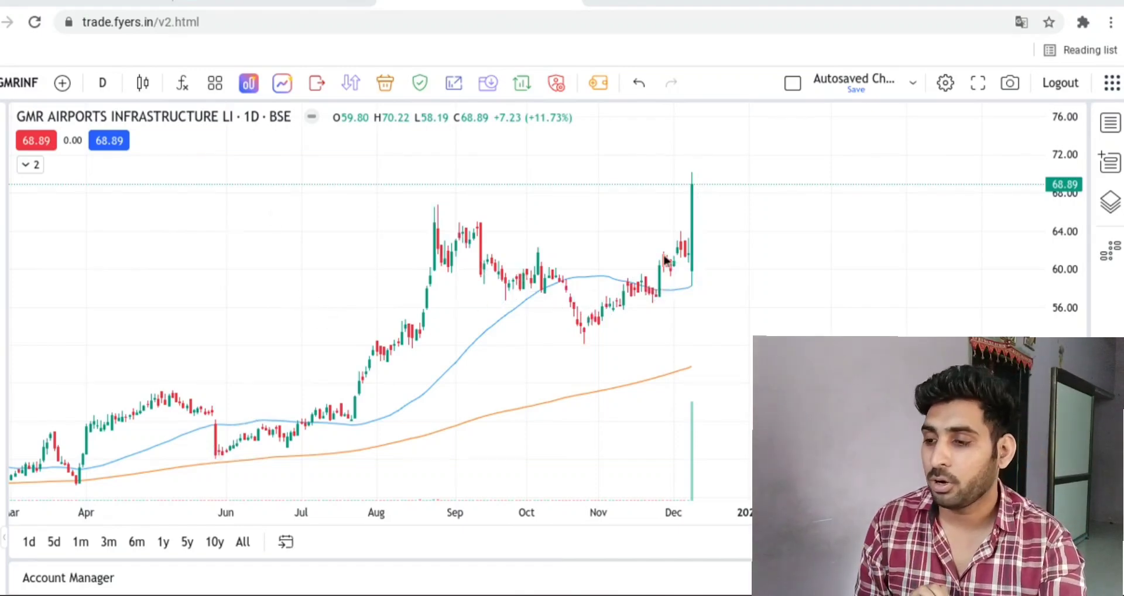
mouse_move(387, 204)
mouse_down()
mouse_move(569, 210)
mouse_move(745, 192)
mouse_up()
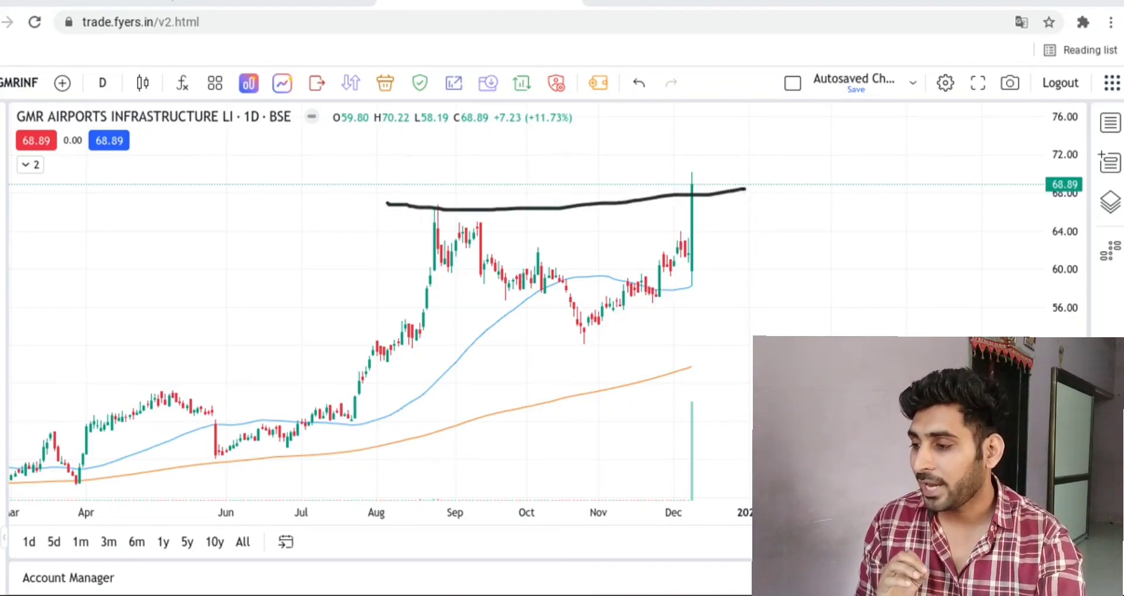
key(Escape)
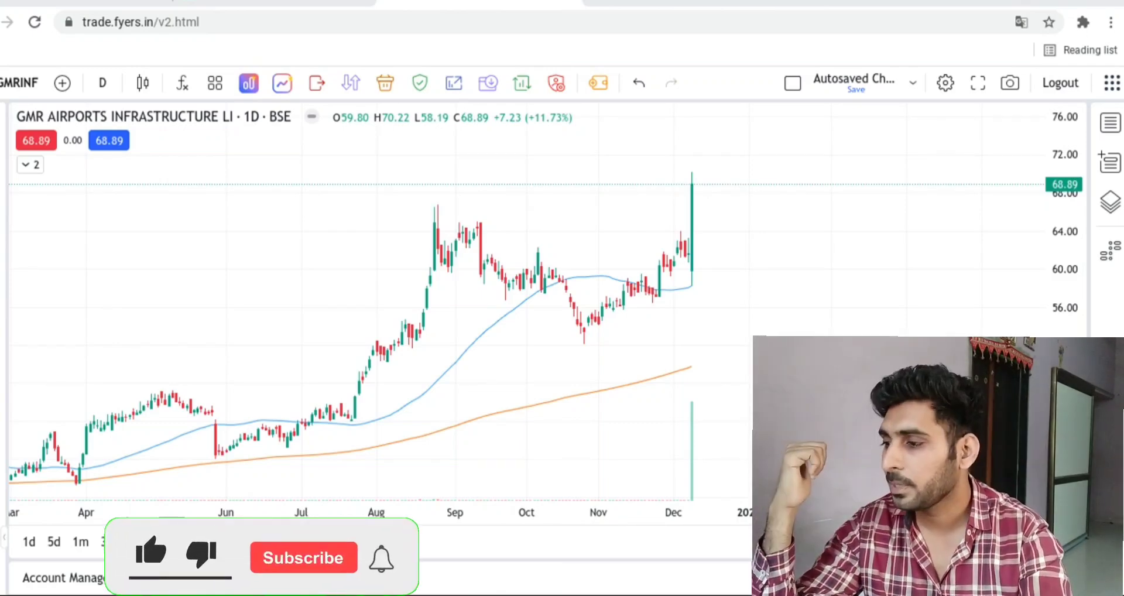
Draw a Fibonacci retracement from the 26 Oct '23 low at 52.36 to 70.35, highlight its 0.236 level in ink, and clear the ink
click(585, 341)
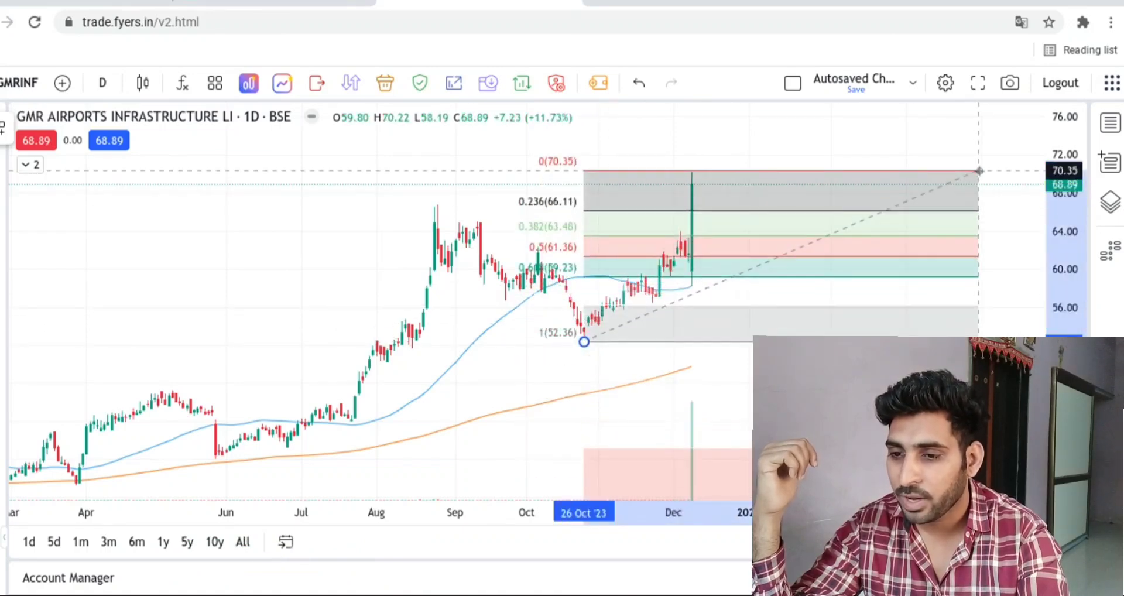
click(979, 170)
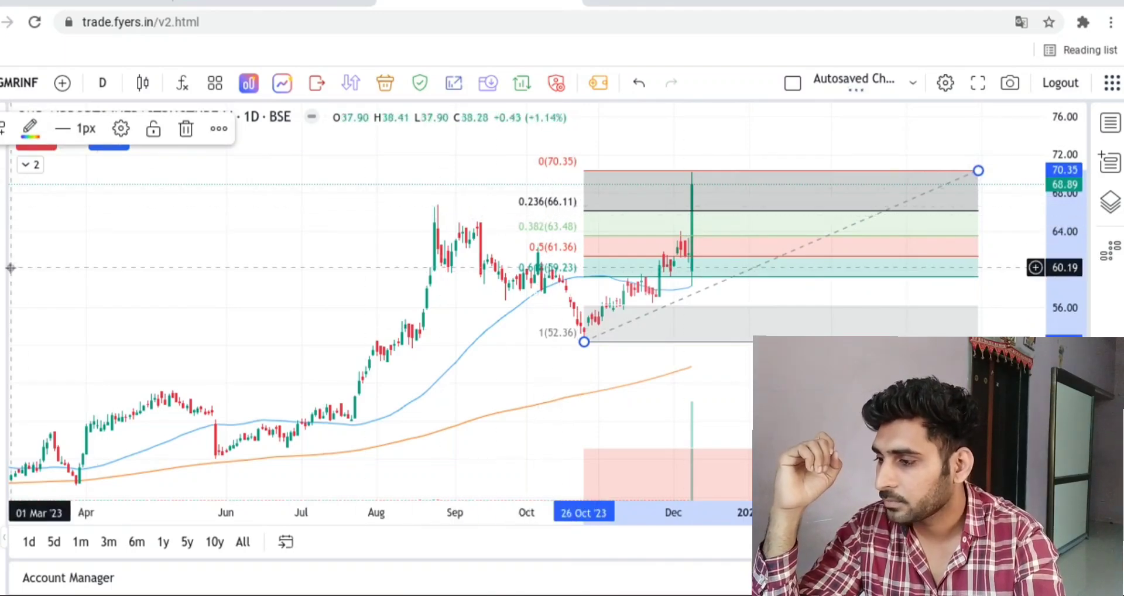
mouse_move(503, 214)
mouse_down()
mouse_move(572, 186)
mouse_move(527, 206)
mouse_move(651, 214)
mouse_move(978, 202)
mouse_up()
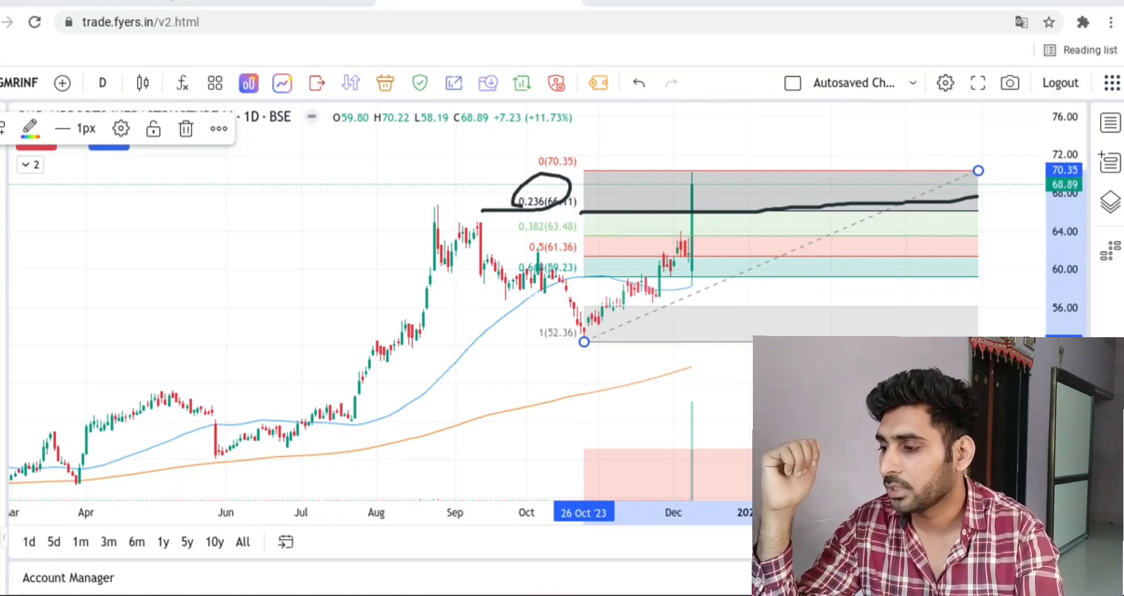
click(1, 256)
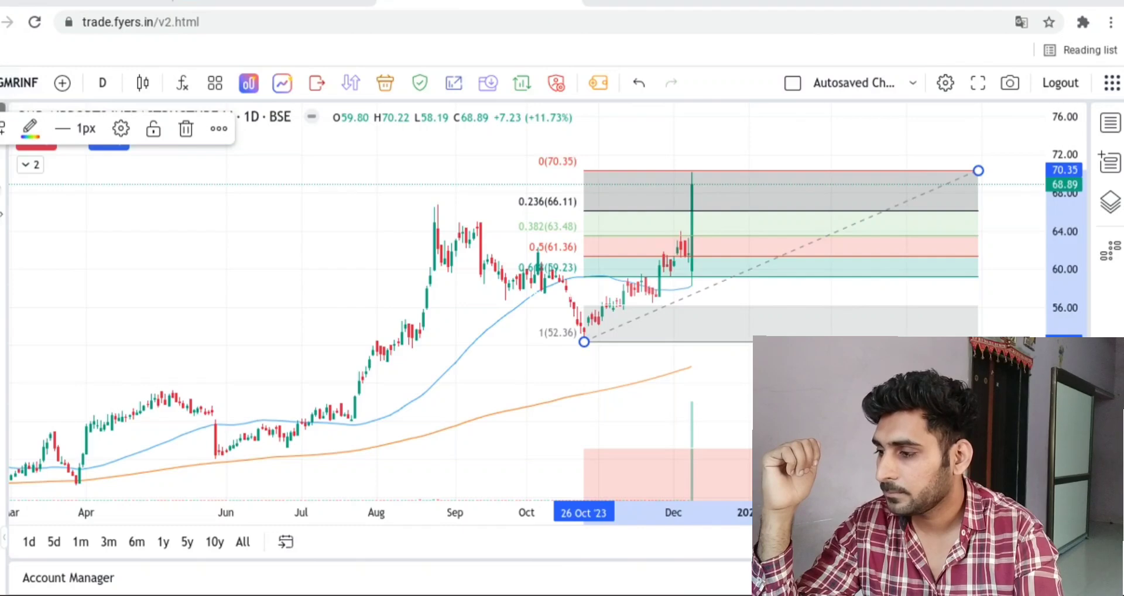
key(Escape)
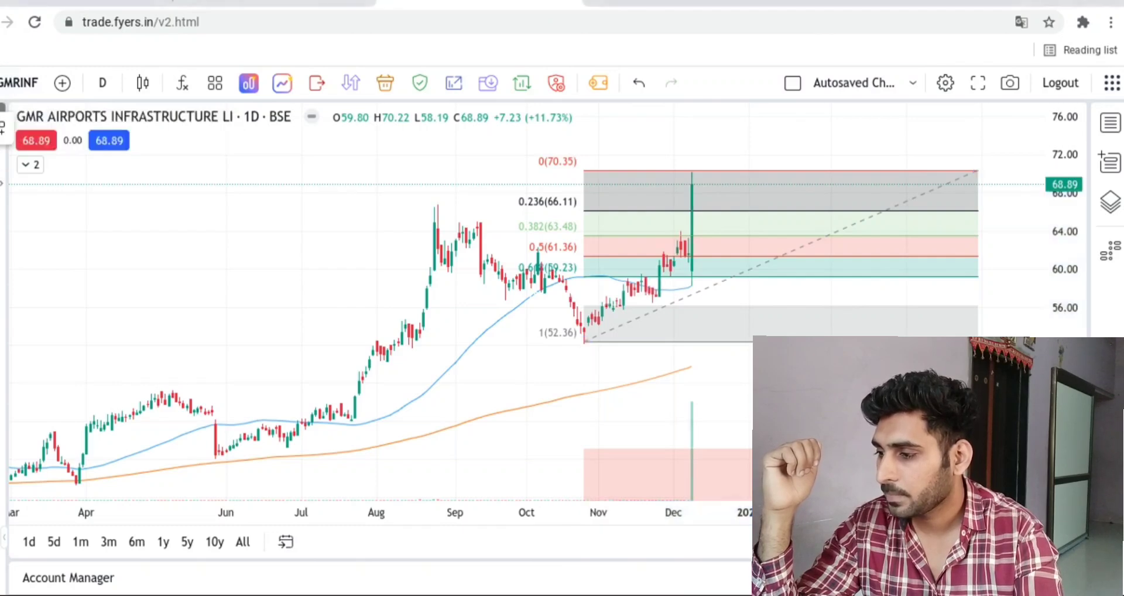
Place a horizontal line at 66.31 along the 0.236 retracement level and colour it black
click(2, 154)
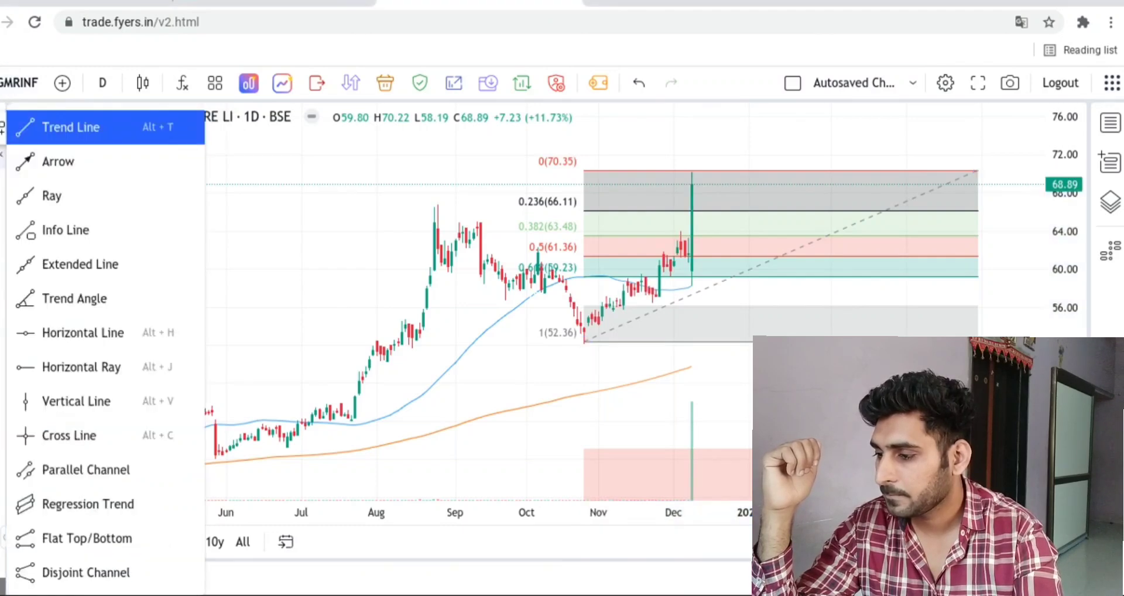
click(79, 338)
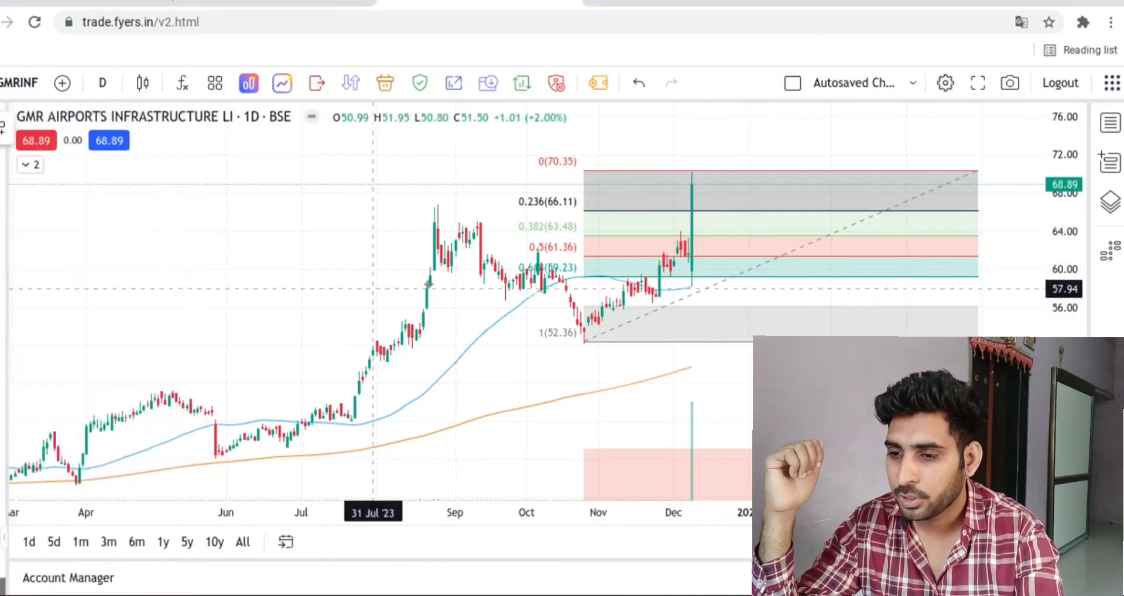
click(860, 209)
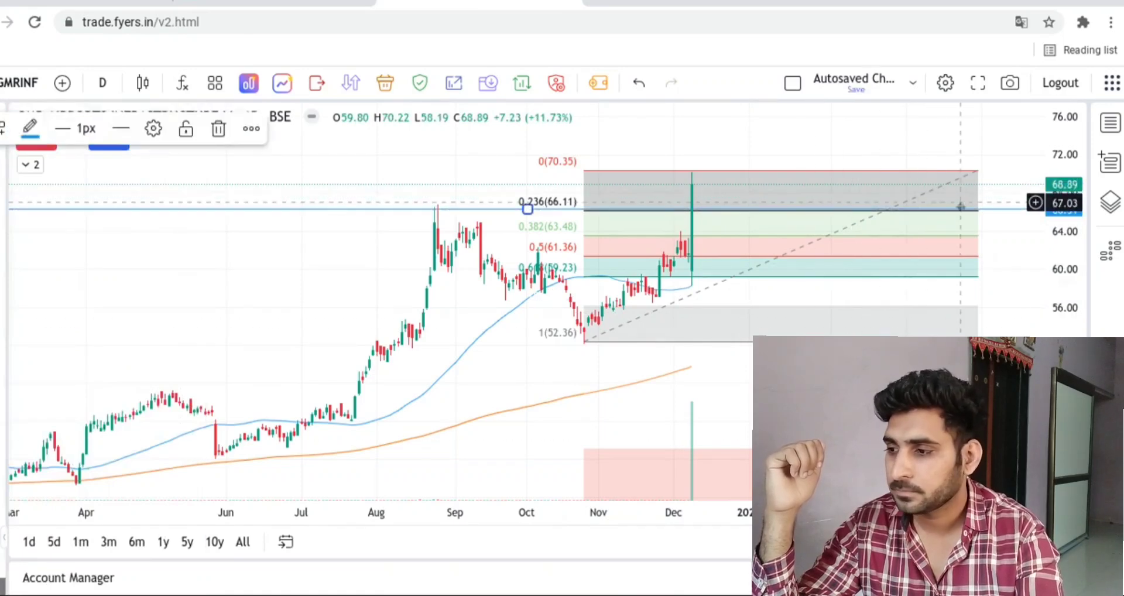
click(25, 126)
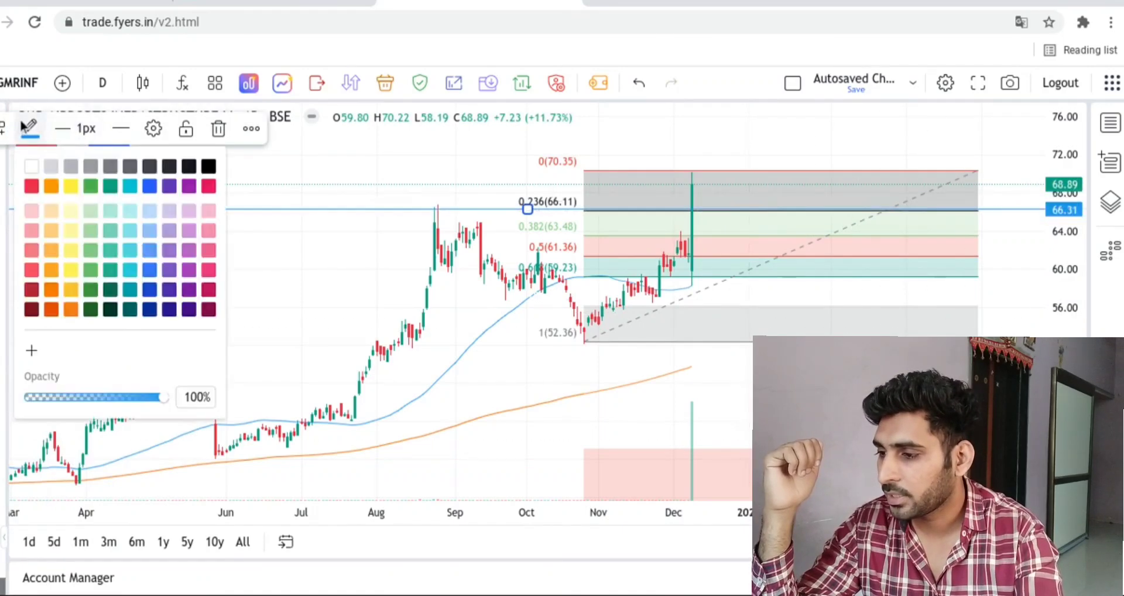
click(212, 169)
Place a second horizontal line at 63.43 along the 0.382 retracement level and colour it cyan
click(961, 237)
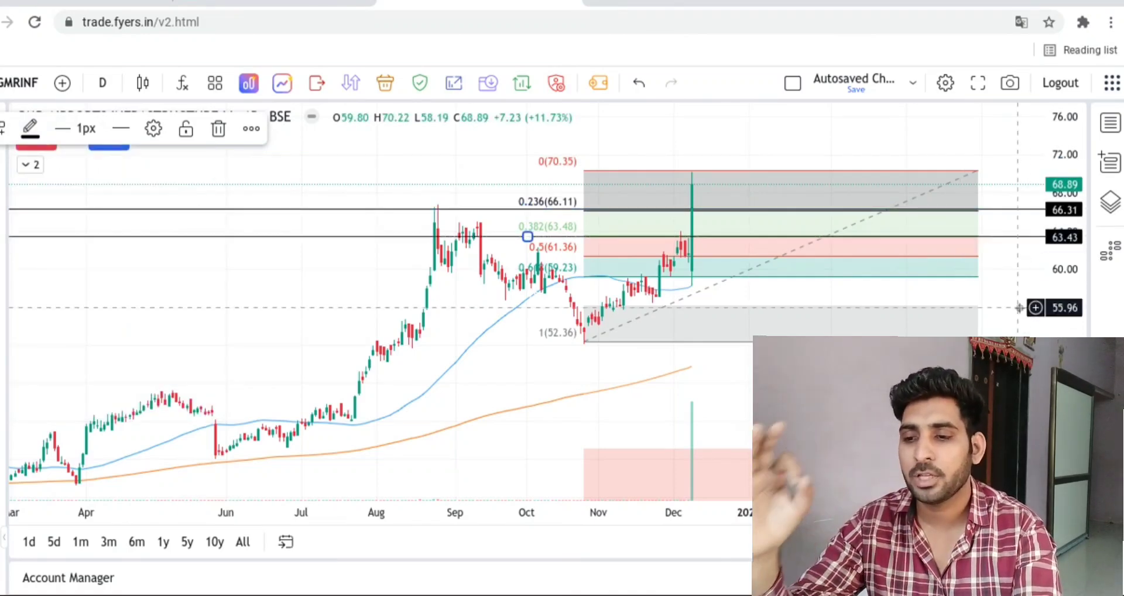
click(29, 126)
click(130, 186)
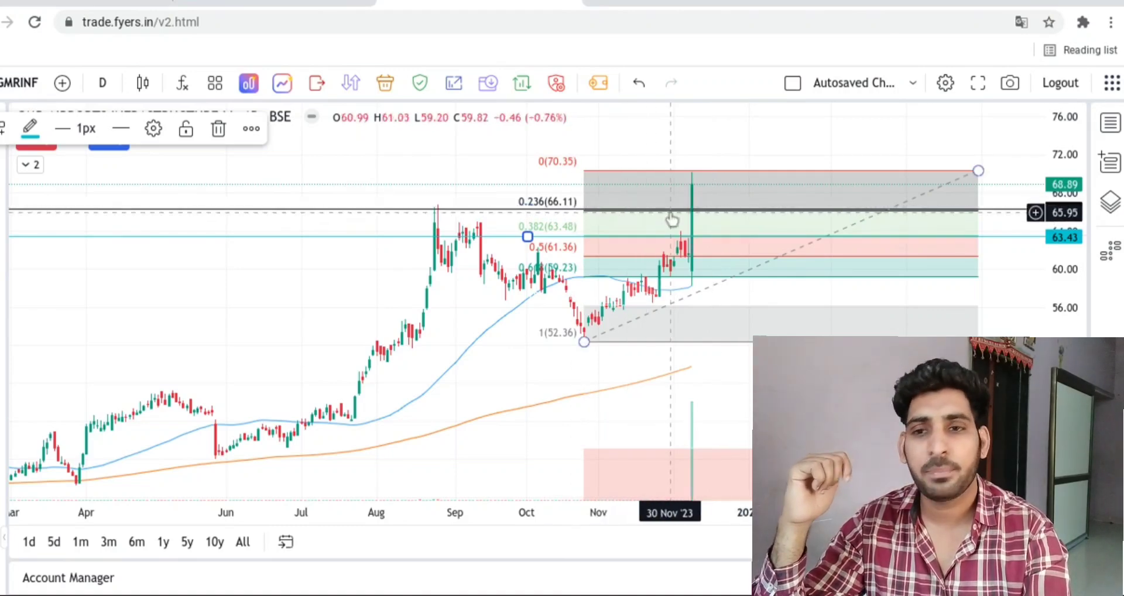
Delete the cyan horizontal line and the Fibonacci retracement, keeping the black line
click(216, 131)
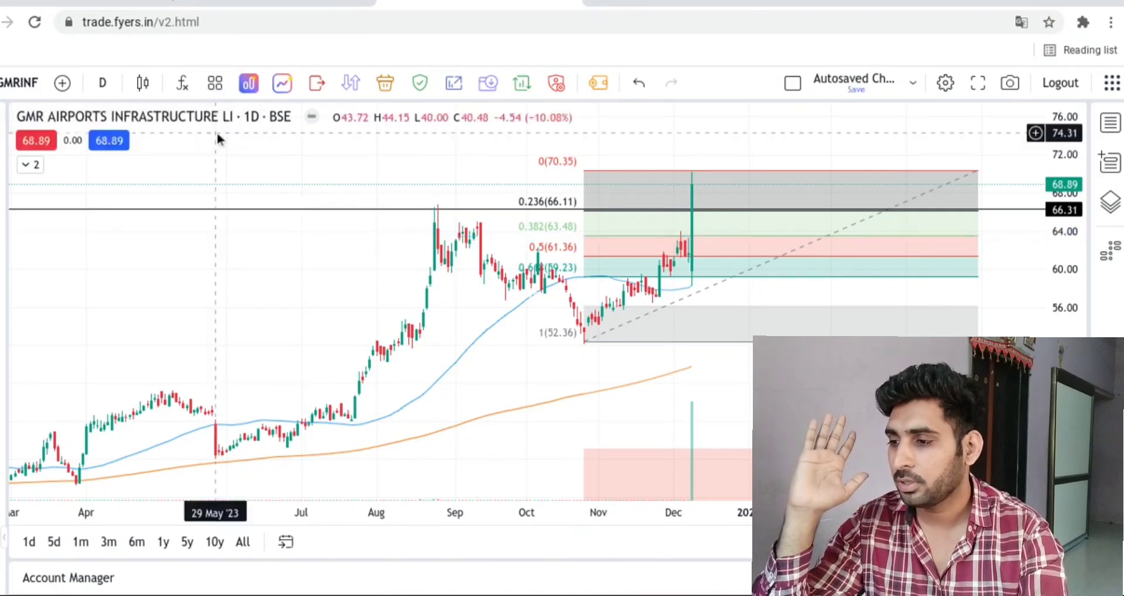
click(640, 345)
click(185, 130)
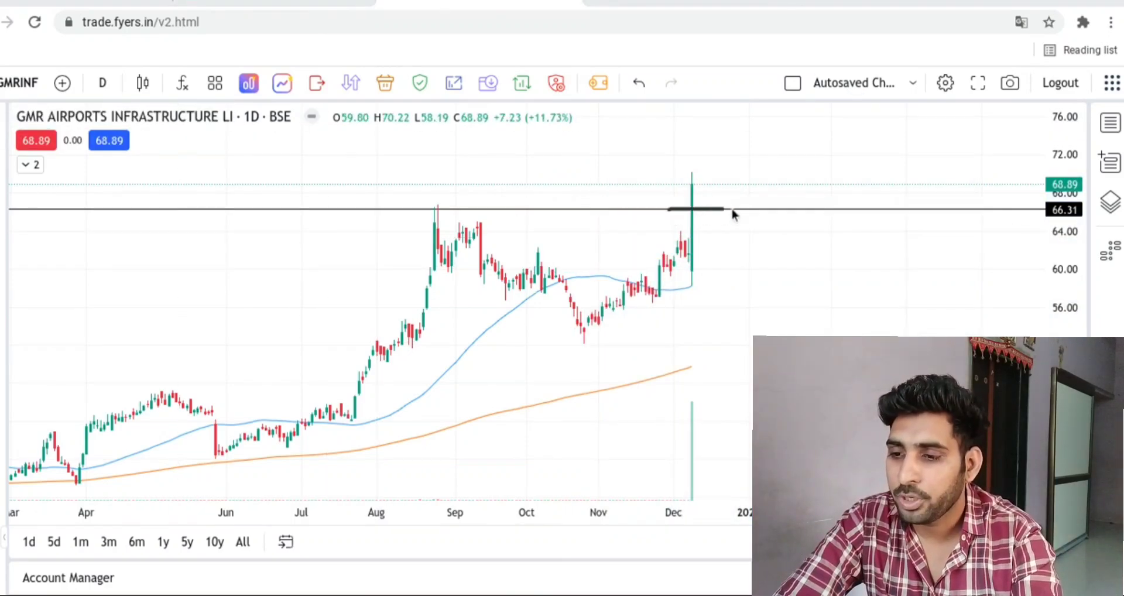
Annotate the black line with .236, sketch a pullback from the breakout candle, and circle the retest point
drag(800, 223, 818, 227)
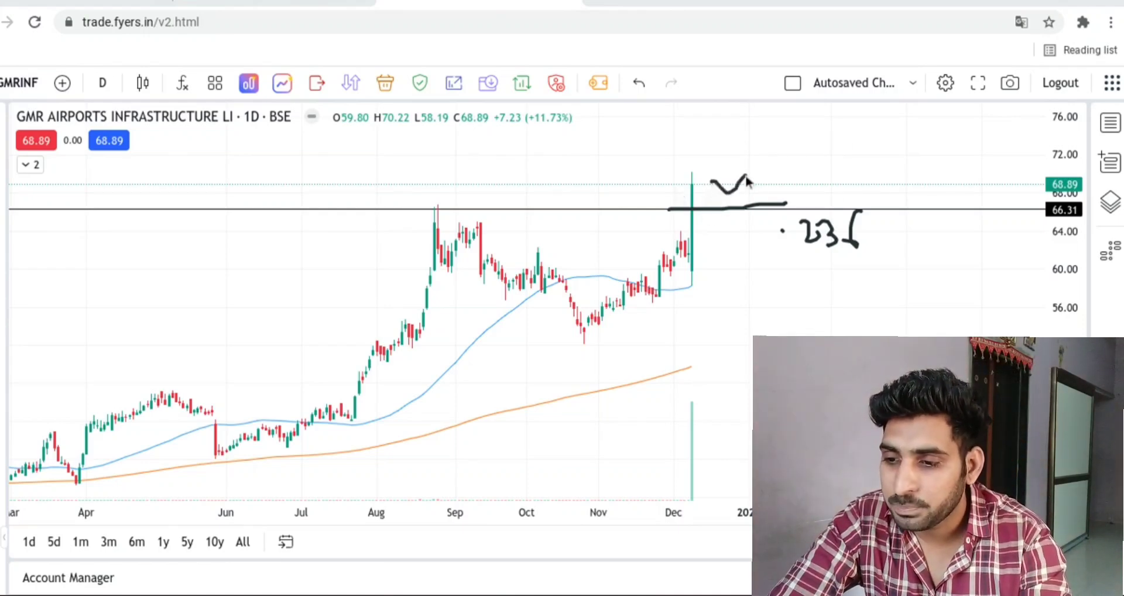
mouse_move(801, 202)
mouse_down()
mouse_move(771, 225)
mouse_move(804, 195)
mouse_up()
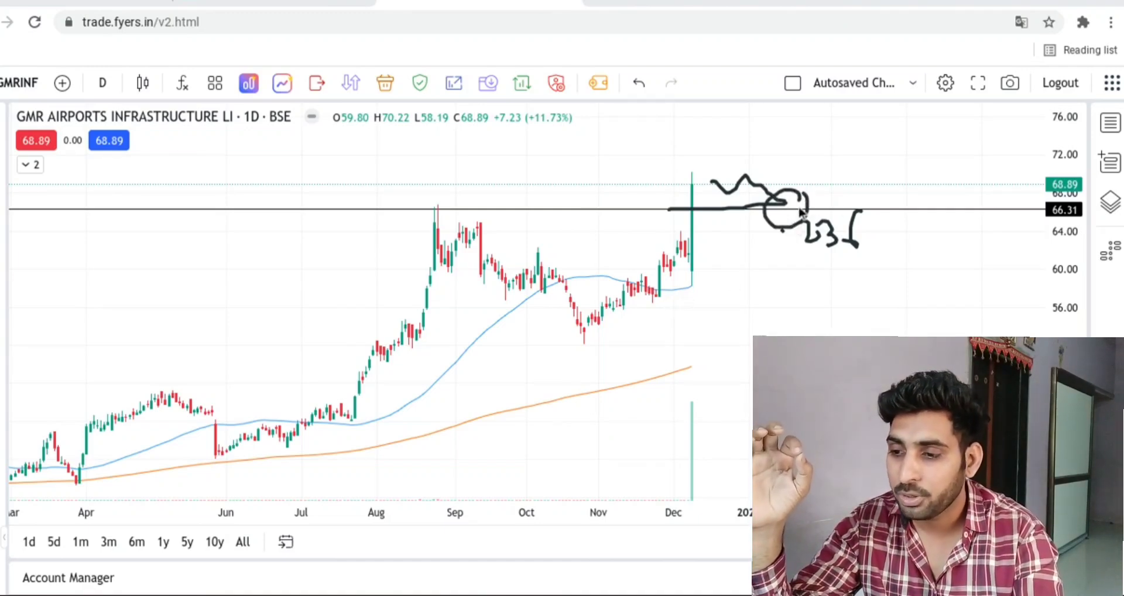
drag(807, 206, 861, 204)
Circle the August high, trace the line across to the breakout, enclose the .236 note, and clear the ink
drag(461, 230, 456, 191)
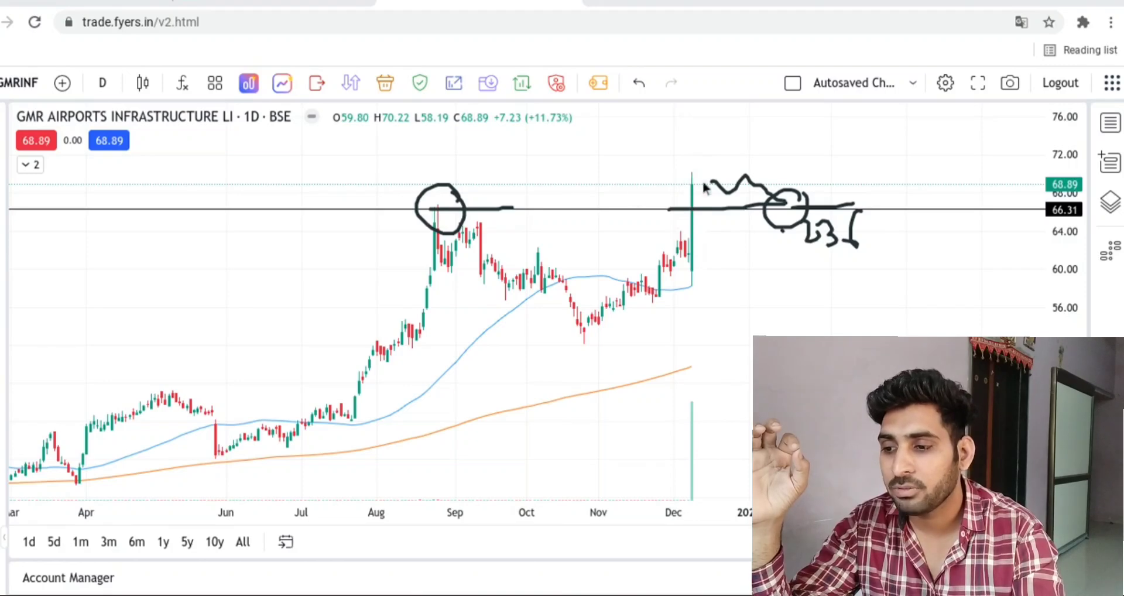
drag(666, 206, 693, 207)
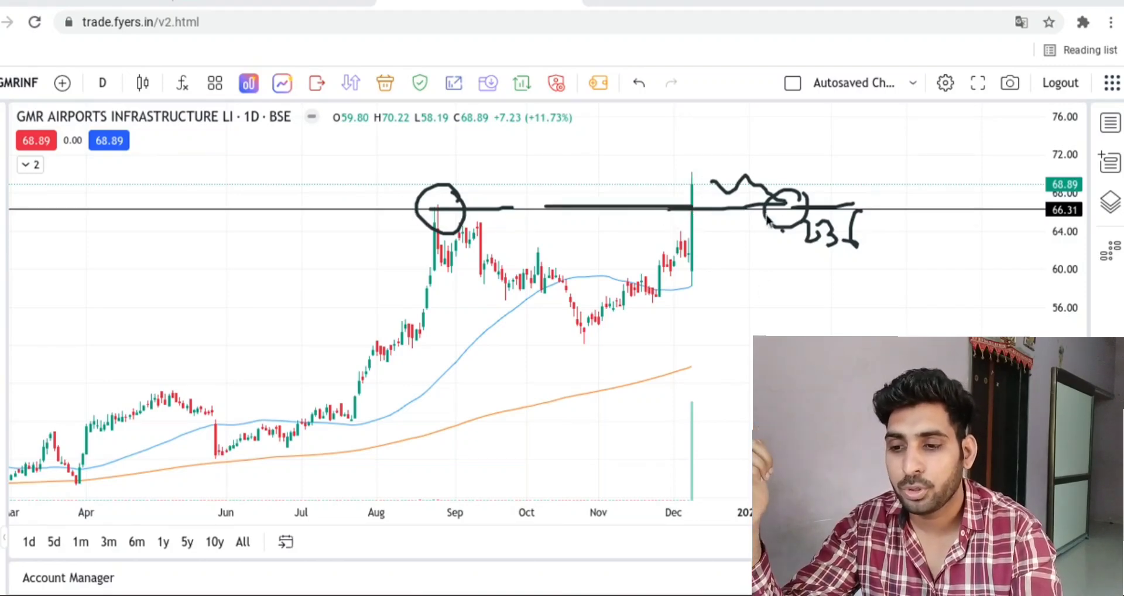
mouse_move(906, 215)
mouse_down()
mouse_move(761, 275)
mouse_move(778, 262)
mouse_up()
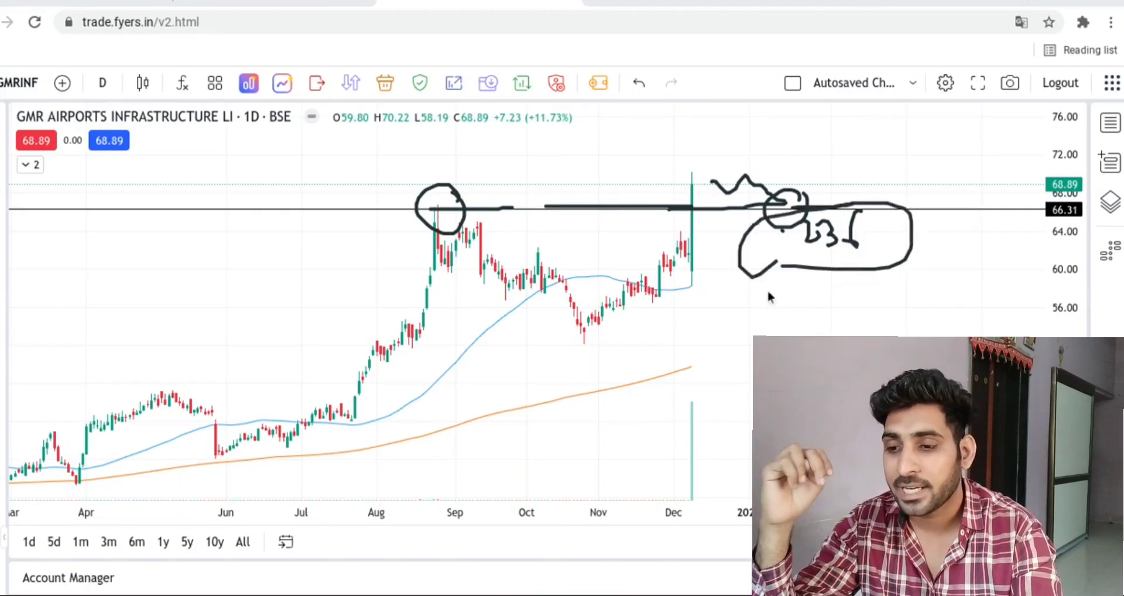
mouse_move(737, 331)
mouse_down()
mouse_move(782, 329)
mouse_move(716, 328)
mouse_move(752, 381)
mouse_up()
drag(807, 315, 816, 337)
click(24, 222)
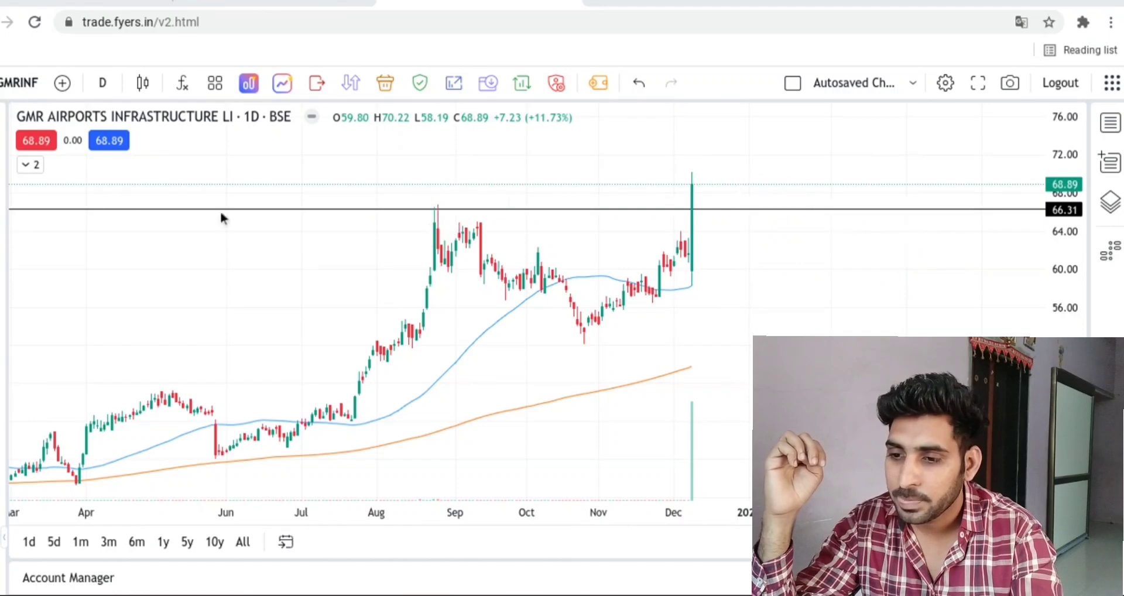
Circle the entry area on the 66.31 line, draw upward target arrows labelled 10 and 7, and clear the ink
drag(813, 232, 798, 187)
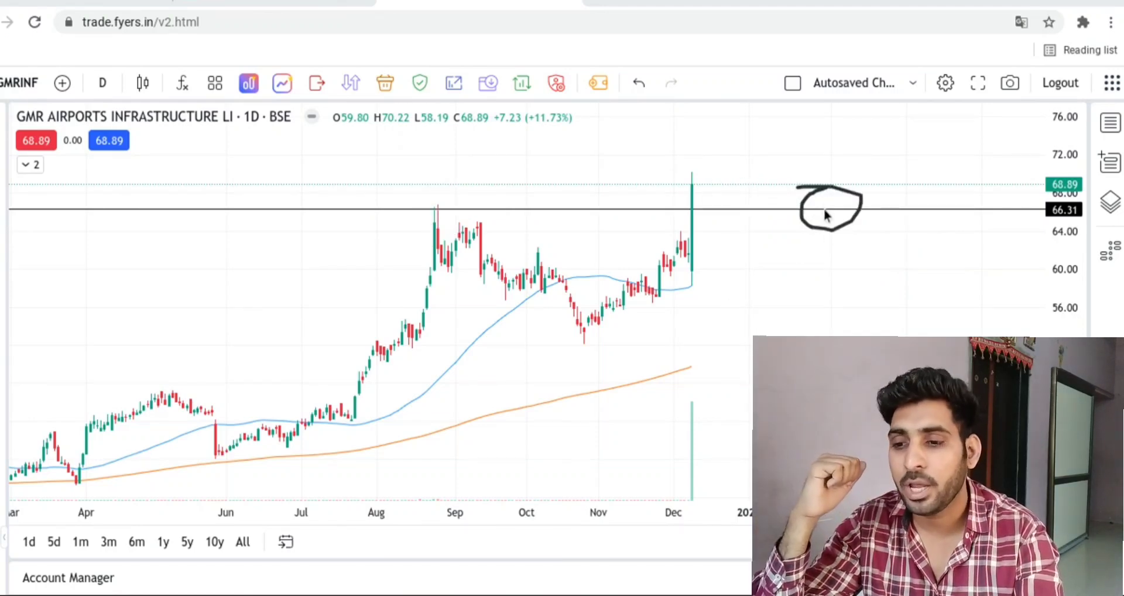
mouse_move(902, 208)
mouse_down()
mouse_move(909, 157)
mouse_move(932, 141)
mouse_move(963, 141)
mouse_up()
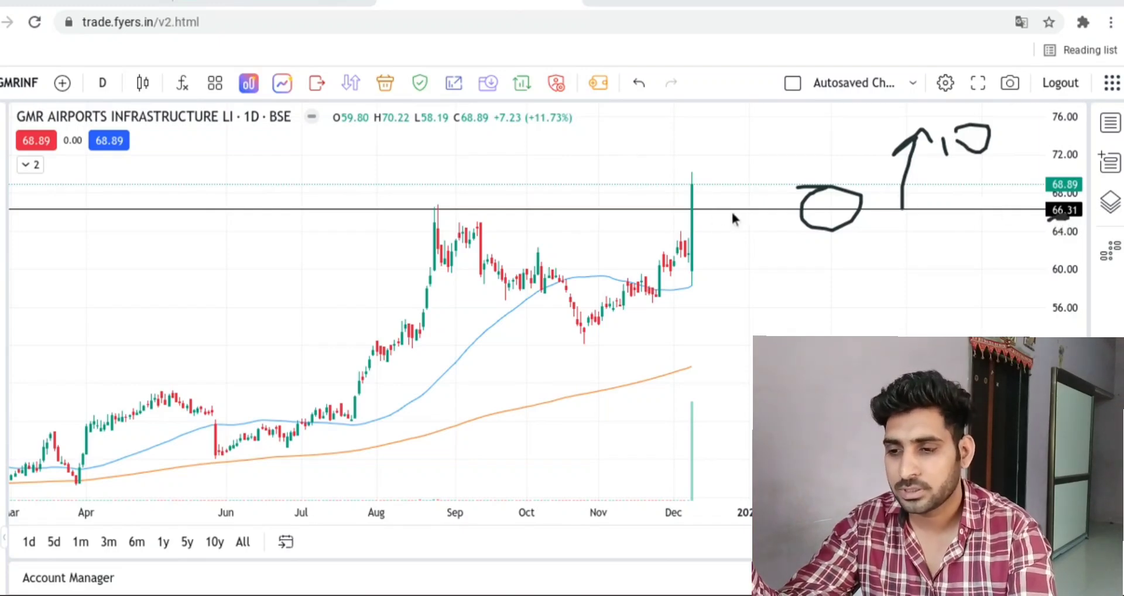
drag(748, 208, 752, 124)
mouse_move(736, 139)
mouse_down()
mouse_move(807, 148)
mouse_move(830, 136)
mouse_up()
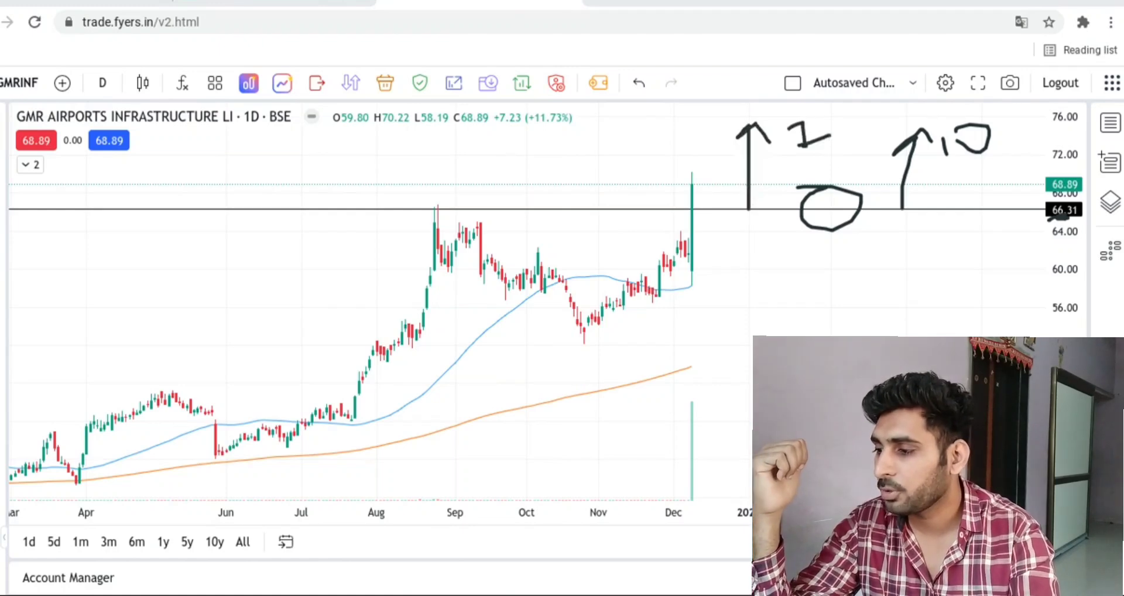
key(Escape)
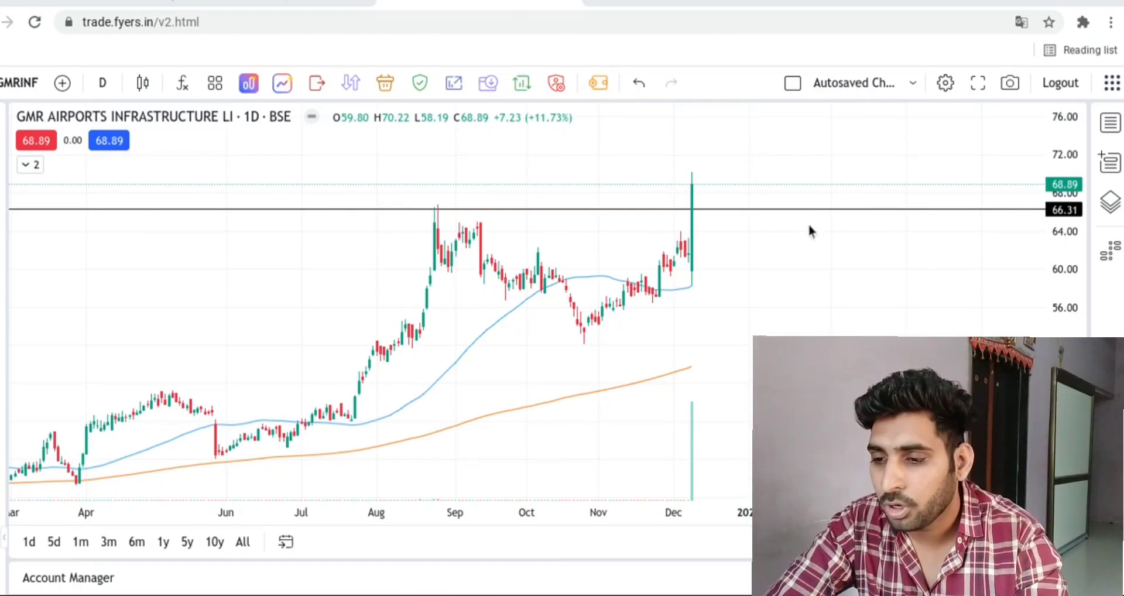
Draw a downward stop-loss arrow and an upward target arrow labelled 7 from the 66.31 line, add boundary lines at both ends, and clear the ink
drag(769, 258, 803, 238)
mouse_move(756, 139)
mouse_down()
mouse_move(781, 124)
mouse_move(817, 147)
mouse_move(835, 131)
mouse_move(849, 150)
mouse_up()
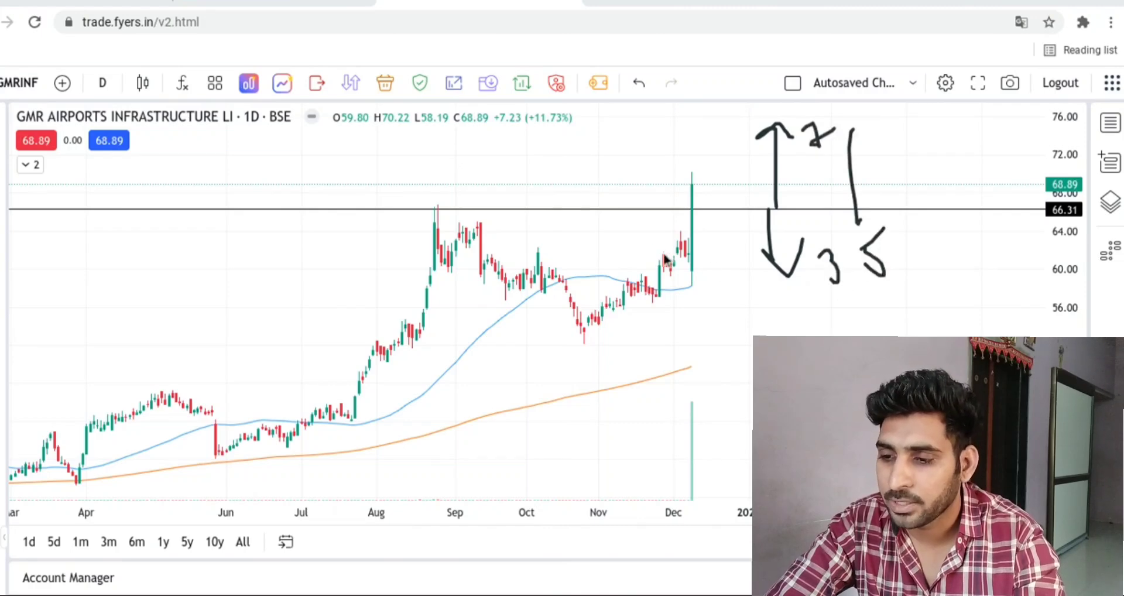
drag(713, 249, 943, 241)
drag(643, 129, 925, 117)
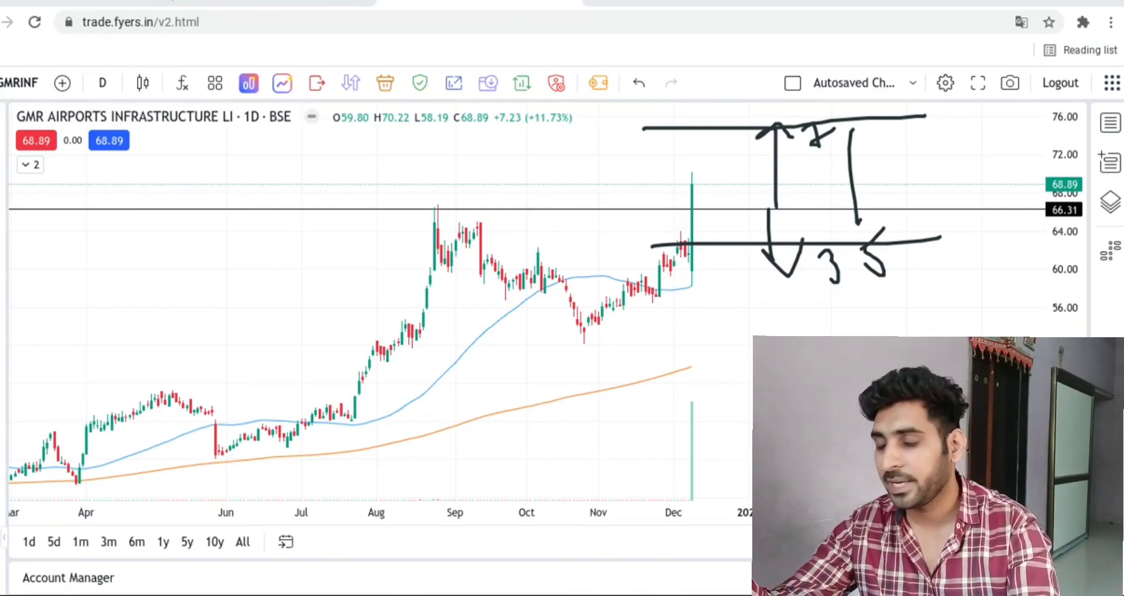
key(Escape)
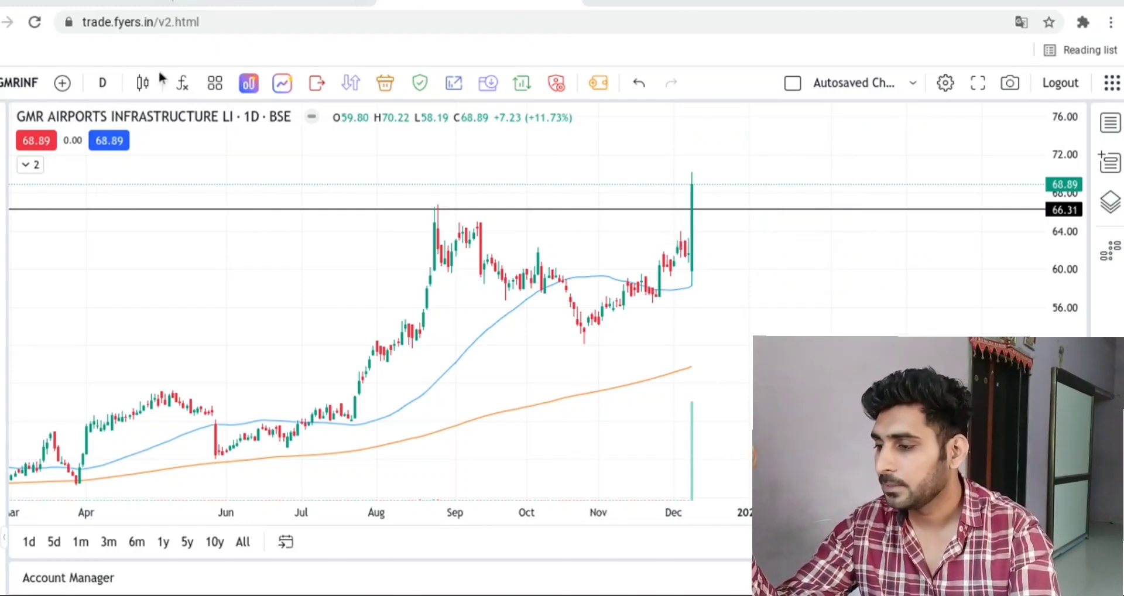
Return to the Chartink results, underline Patel Engineering Limited in ink, and clear the mark
click(335, 10)
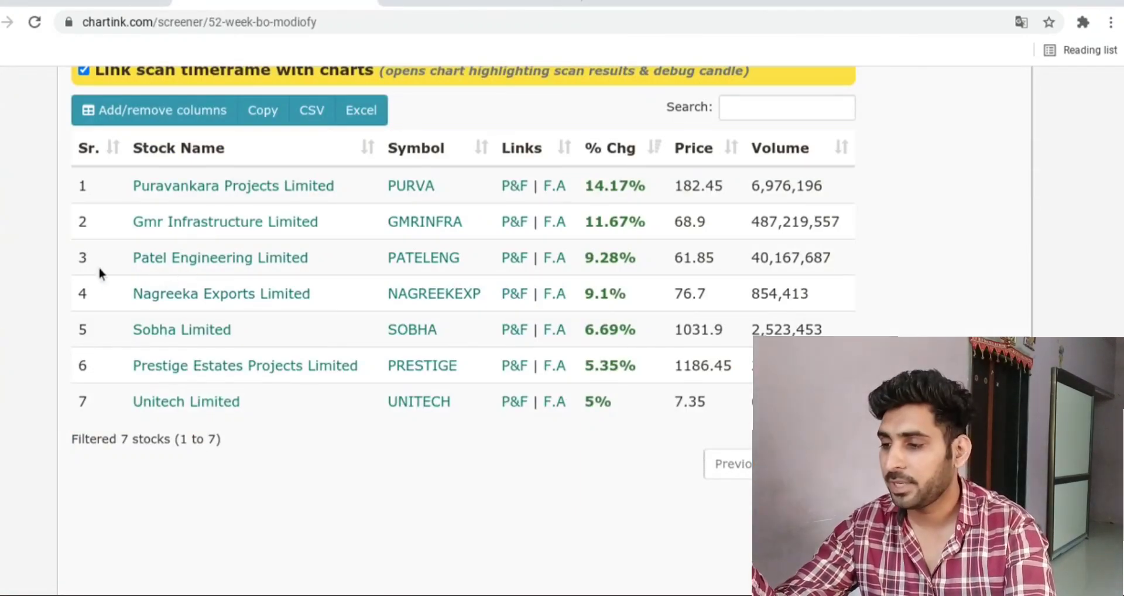
drag(110, 261, 111, 229)
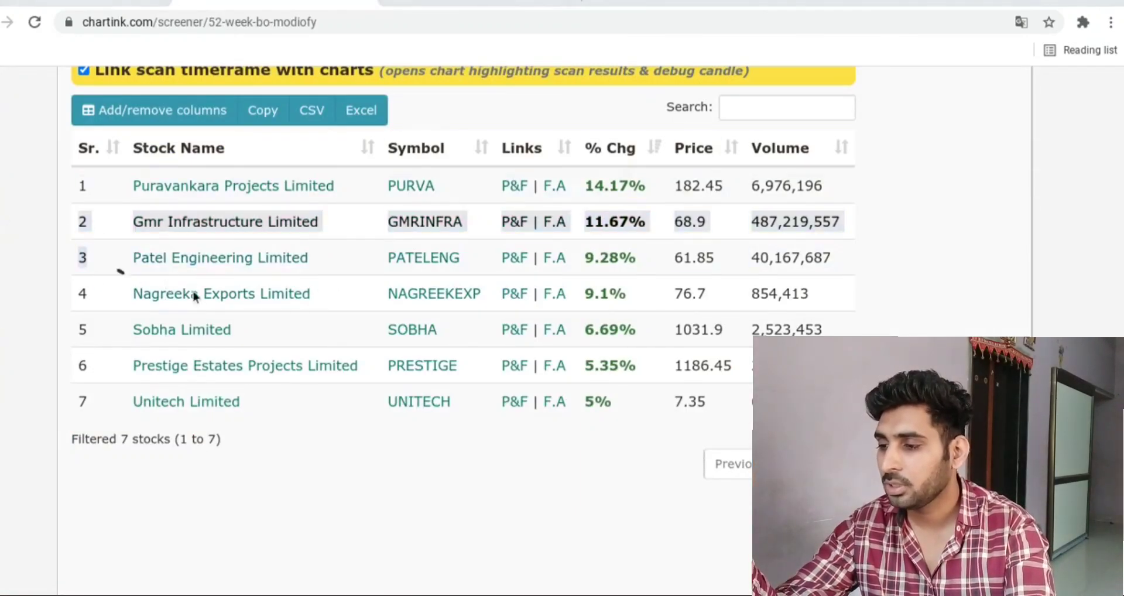
drag(118, 268, 211, 272)
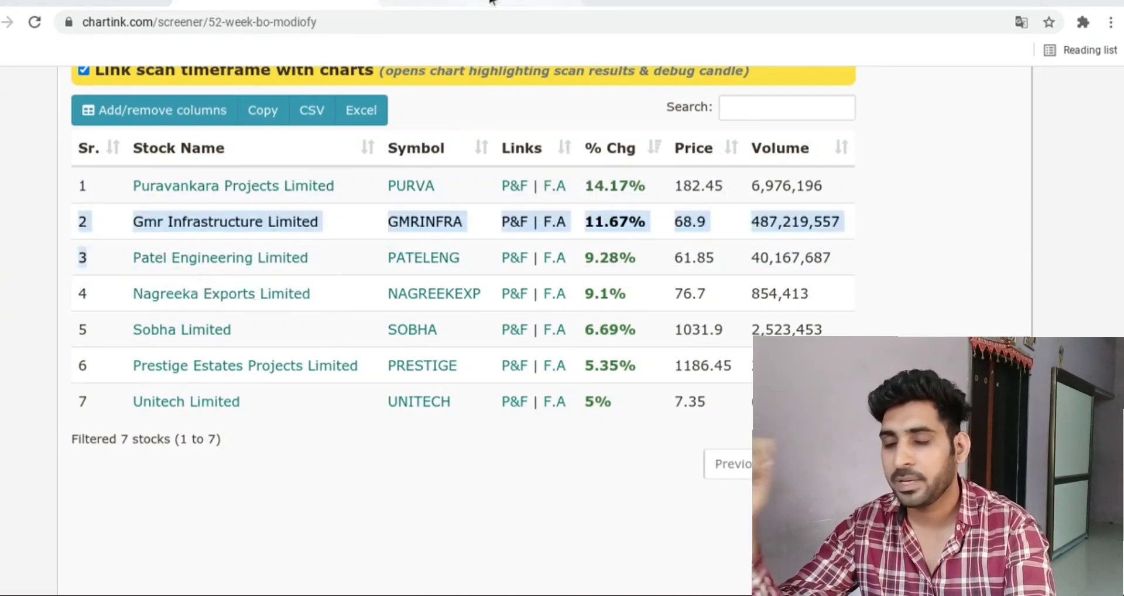
Switch to Fyers and load the Patel Engineering chart from the coffe investing stock watchlist
click(486, 7)
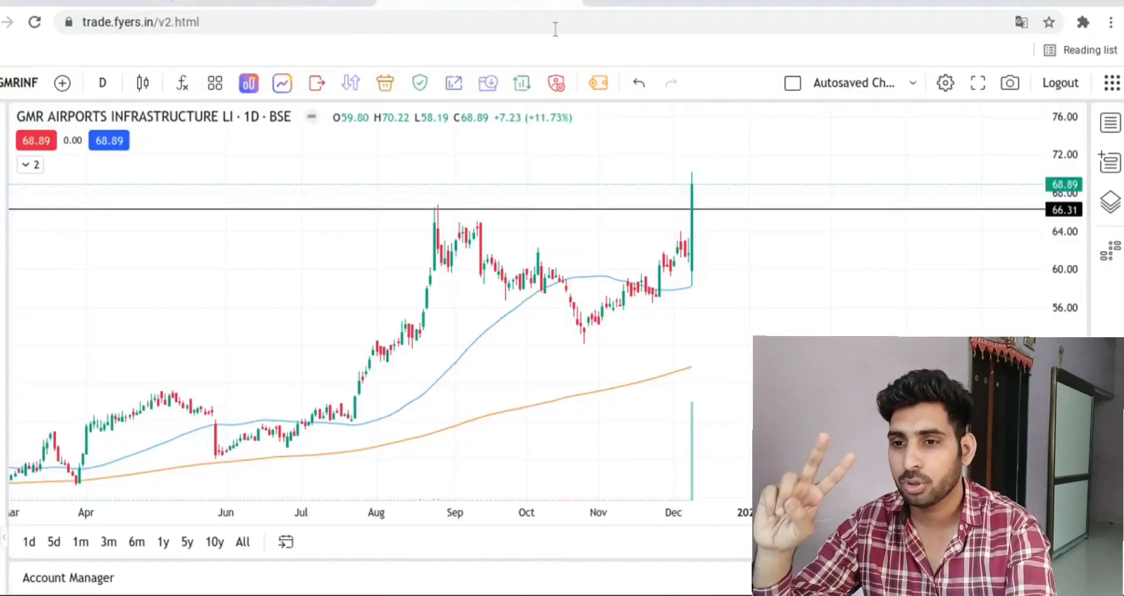
click(1111, 122)
scroll(1010, 257, down, 3)
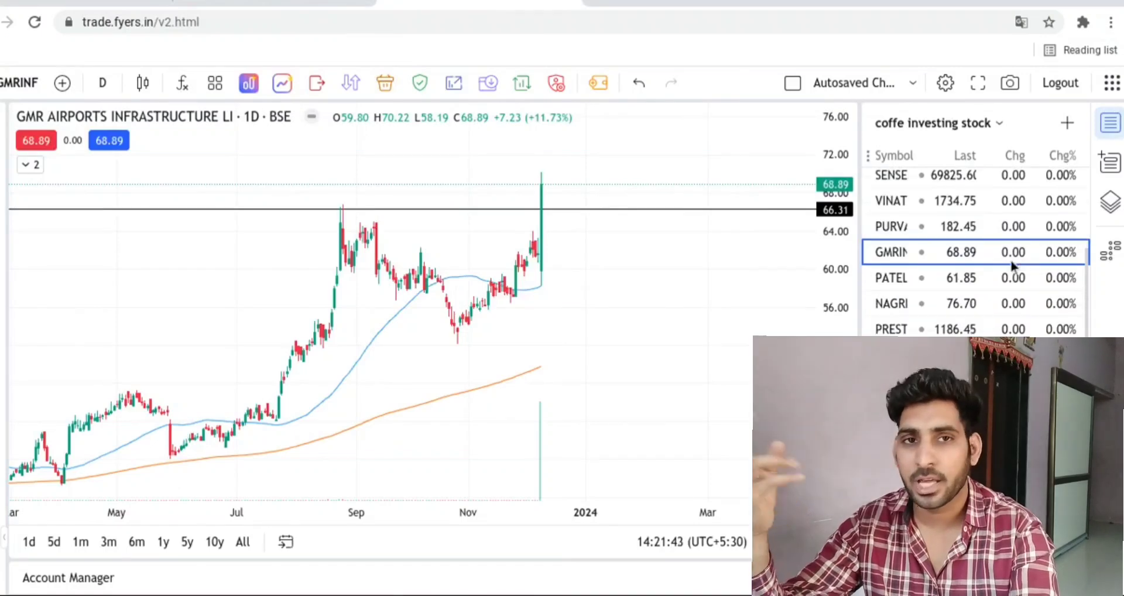
click(925, 279)
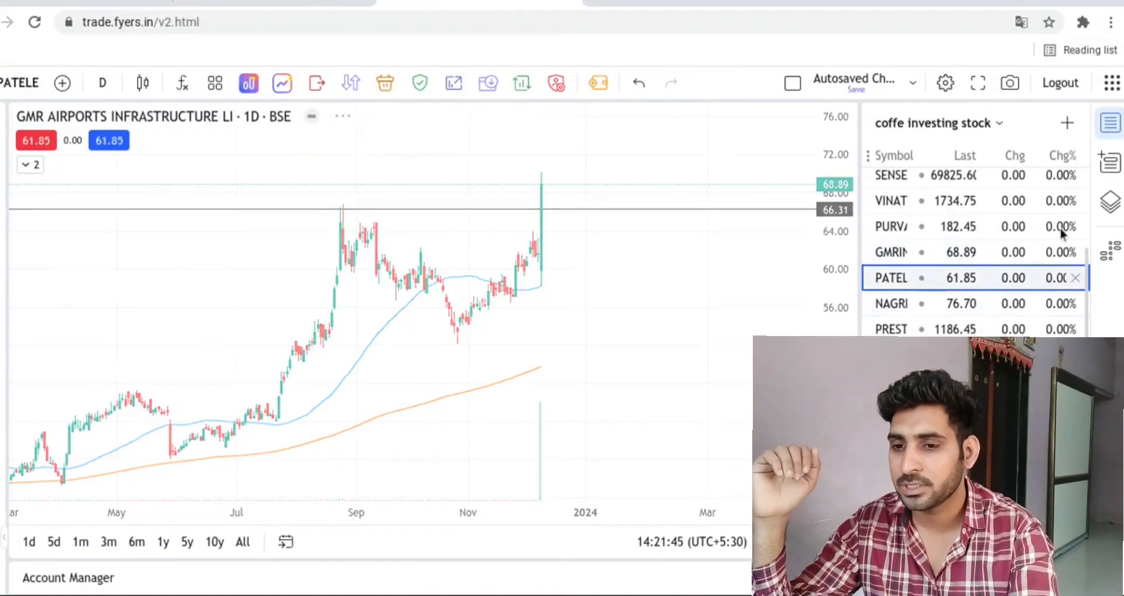
Trace the rally, pullback and consolidation in ink, mark the resistance line from the August high to December, circle the December volume, and clear the ink
click(1111, 133)
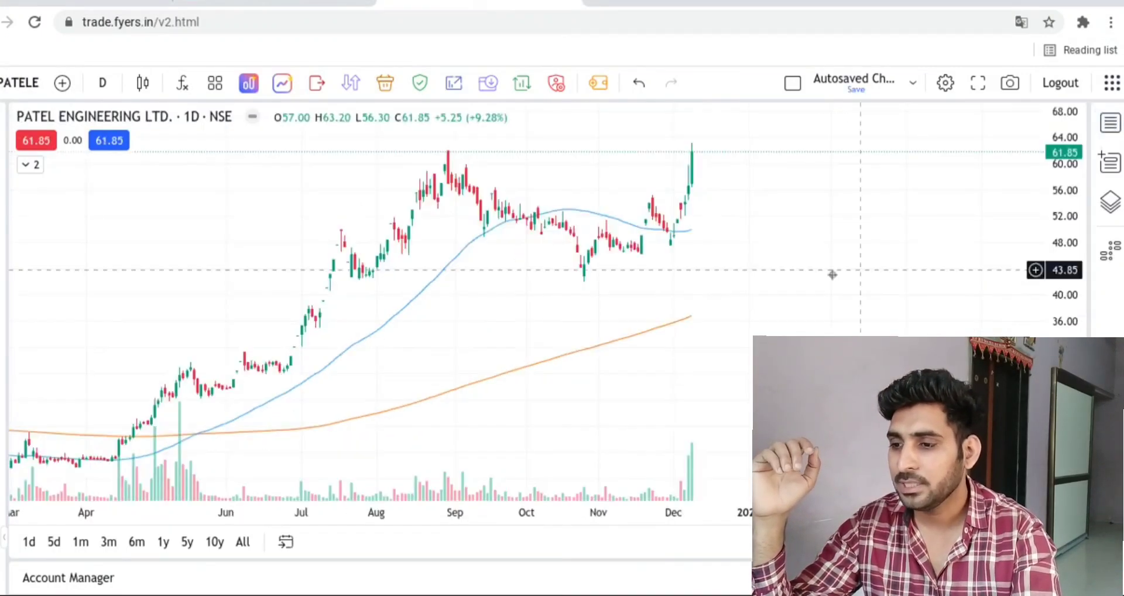
drag(811, 292, 843, 325)
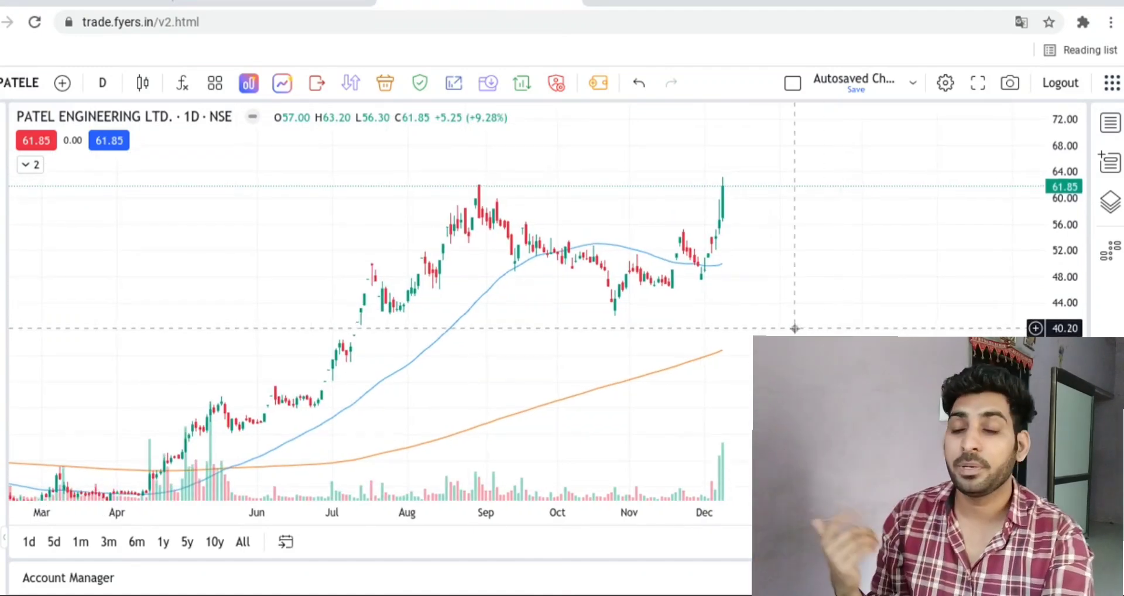
scroll(548, 349, up, 1)
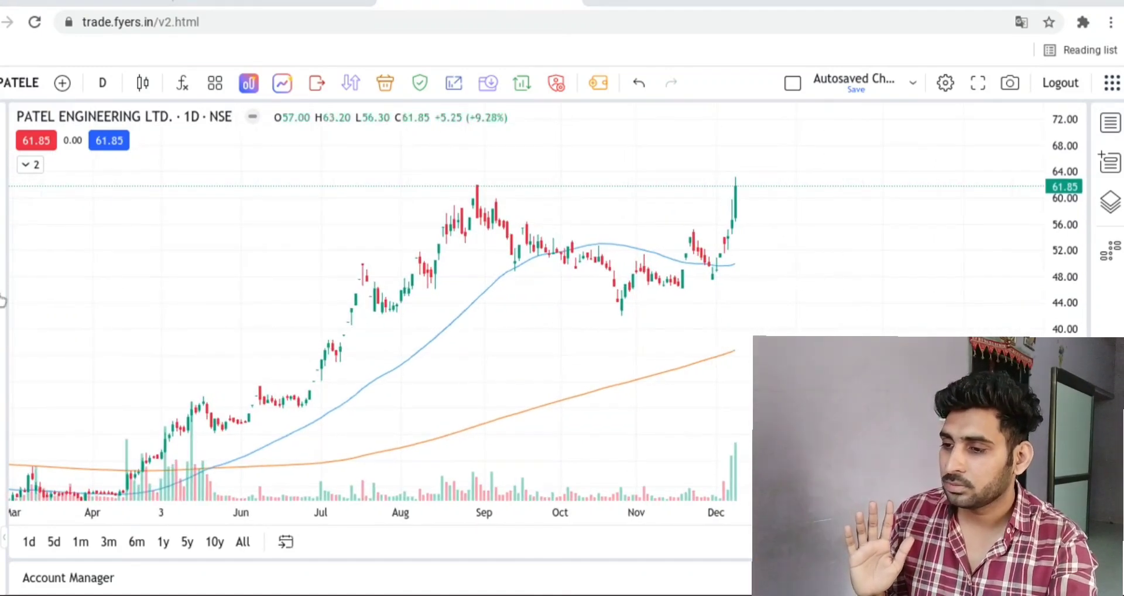
drag(118, 270, 202, 283)
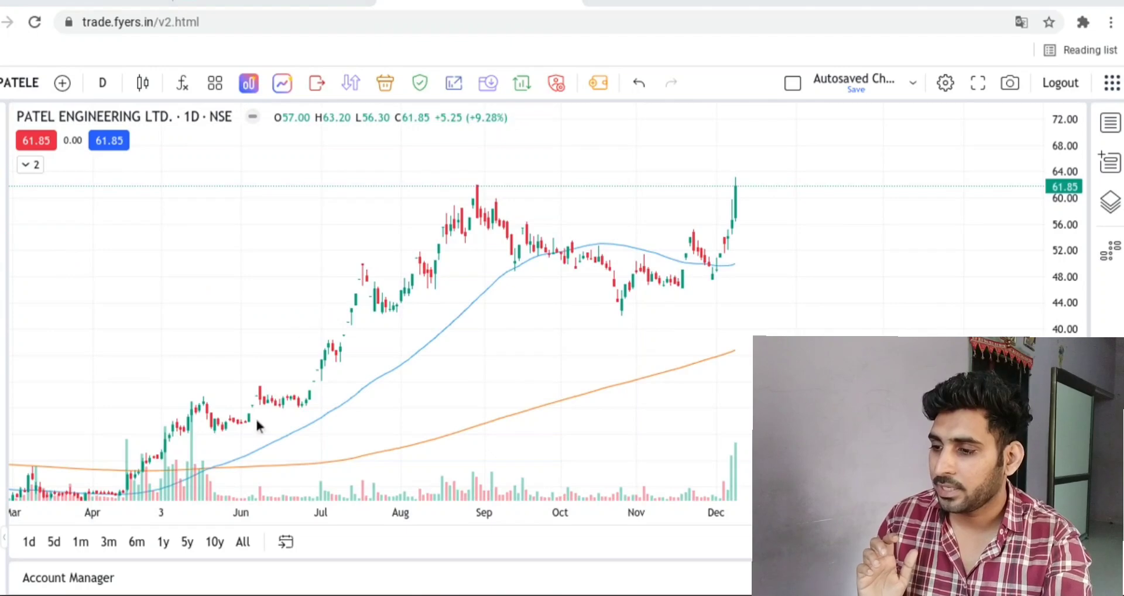
mouse_move(508, 239)
mouse_down()
mouse_move(626, 267)
mouse_move(733, 257)
mouse_up()
drag(512, 187, 730, 188)
drag(653, 385, 753, 502)
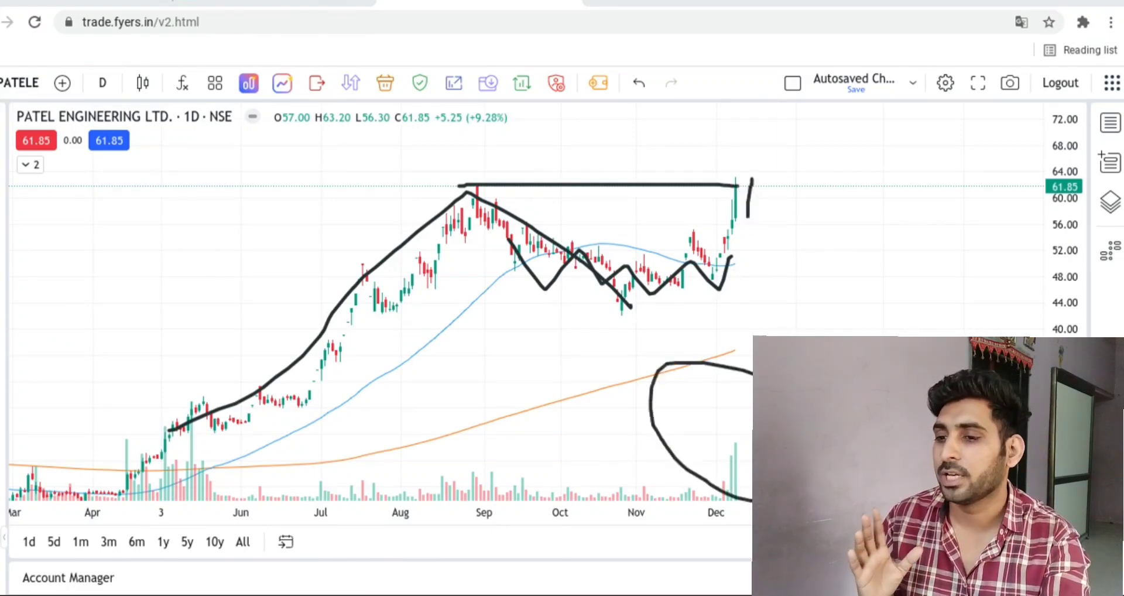
key(Escape)
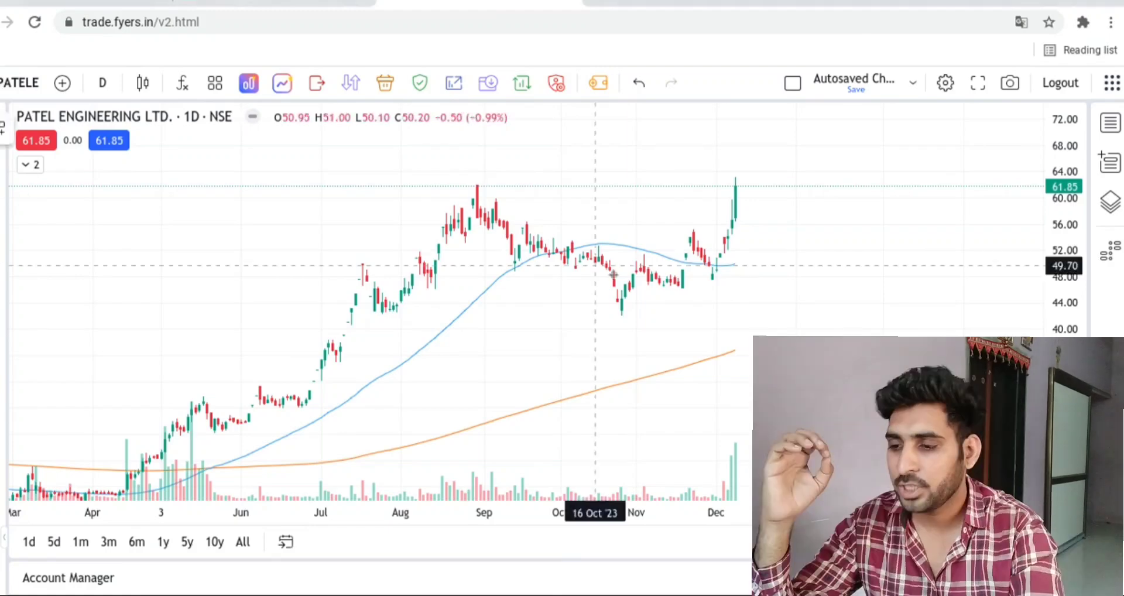
Draw a Fibonacci retracement from the late-October low at 42.25 up to 63.00 and place a horizontal line at 58.30 near its 0.236 level
click(625, 314)
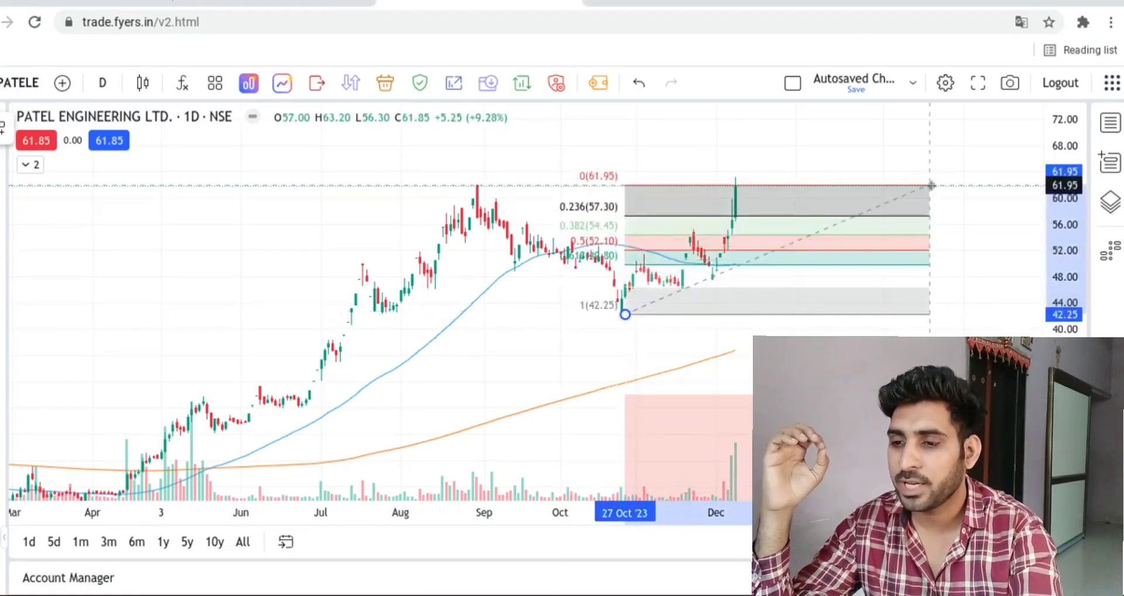
click(937, 178)
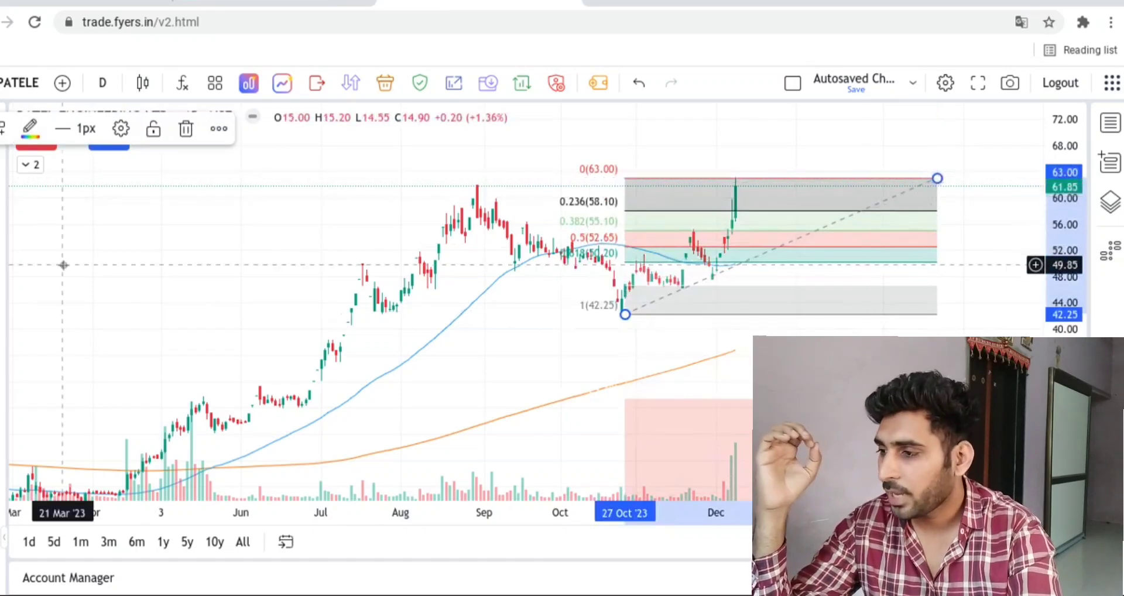
click(2, 154)
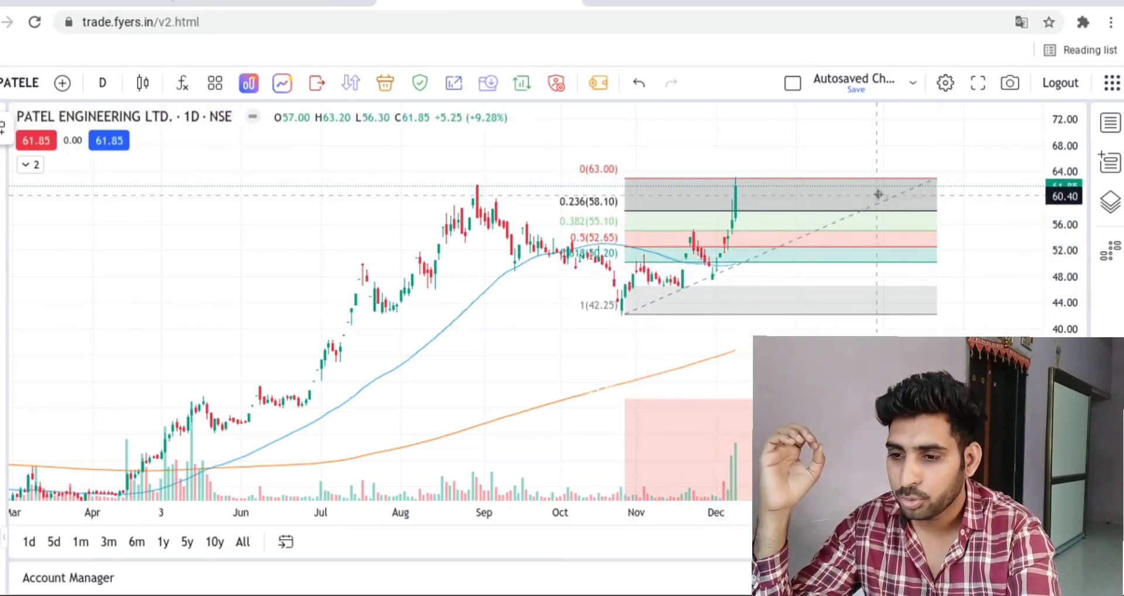
click(919, 210)
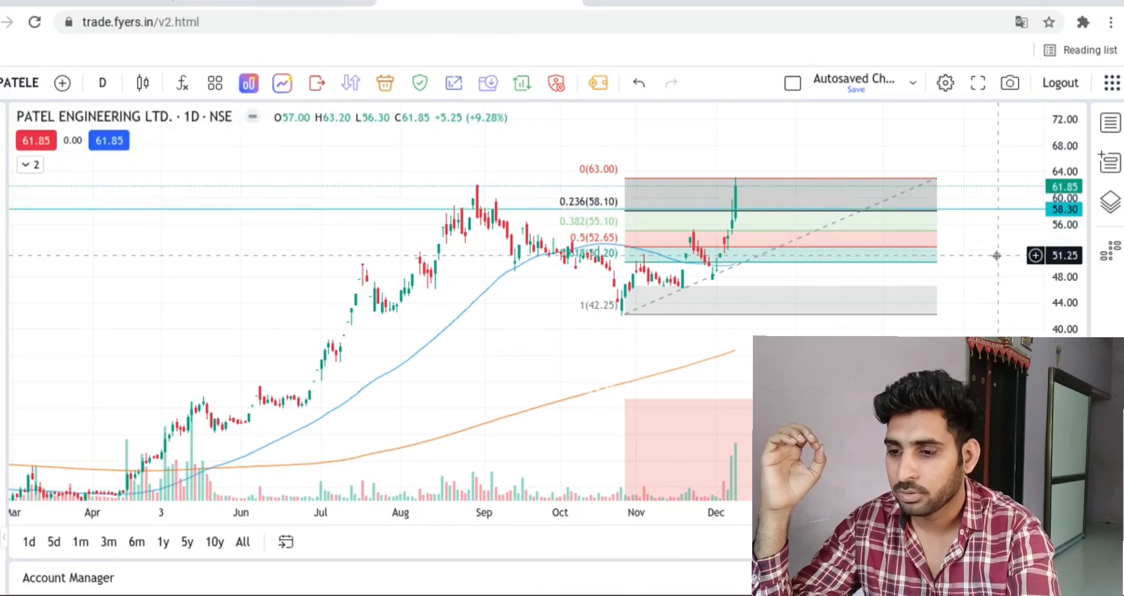
Delete the Fibonacci retracement and recolor the remaining horizontal line black
click(749, 314)
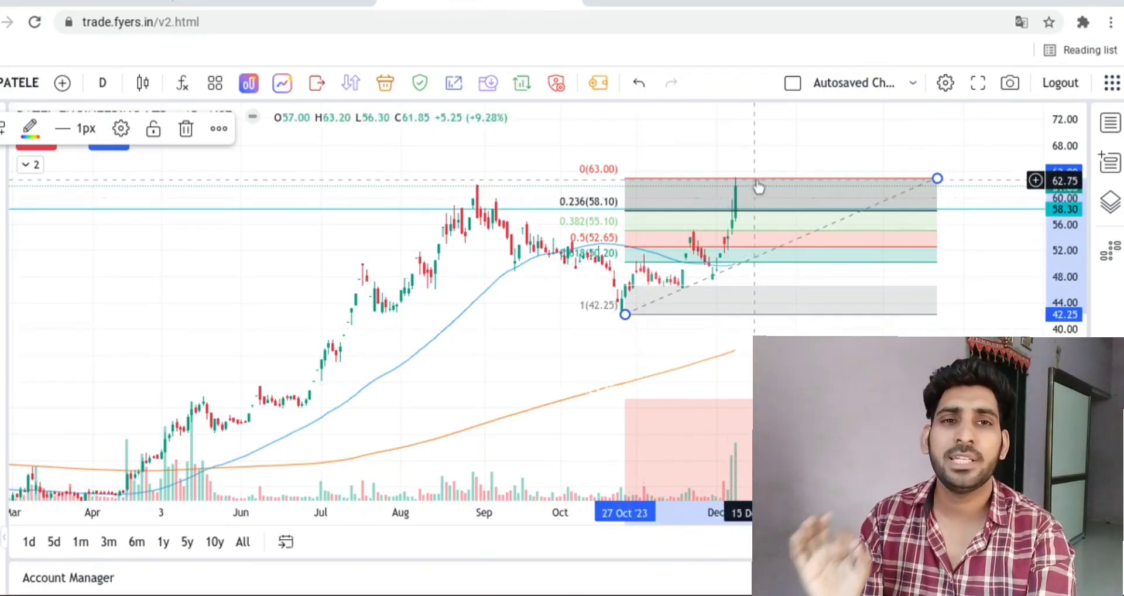
click(186, 130)
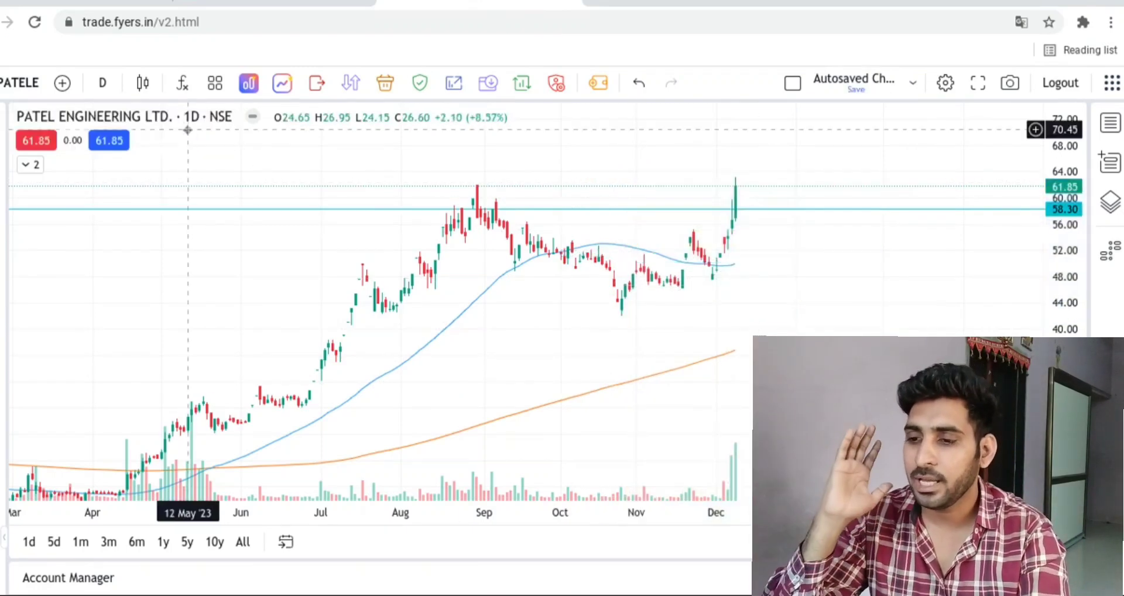
click(763, 210)
click(31, 128)
click(209, 171)
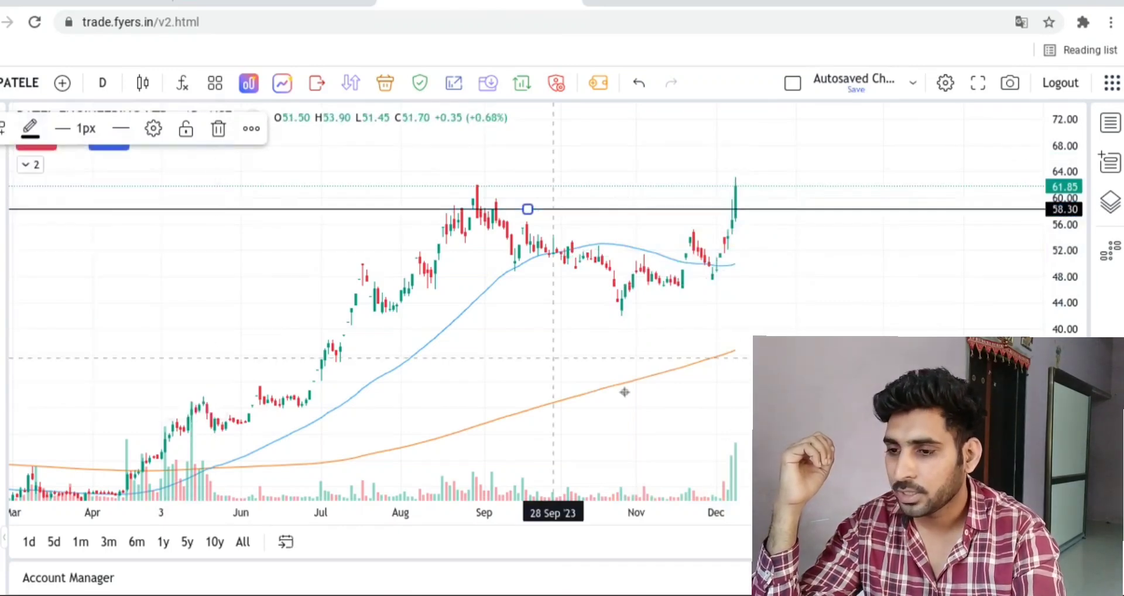
click(785, 277)
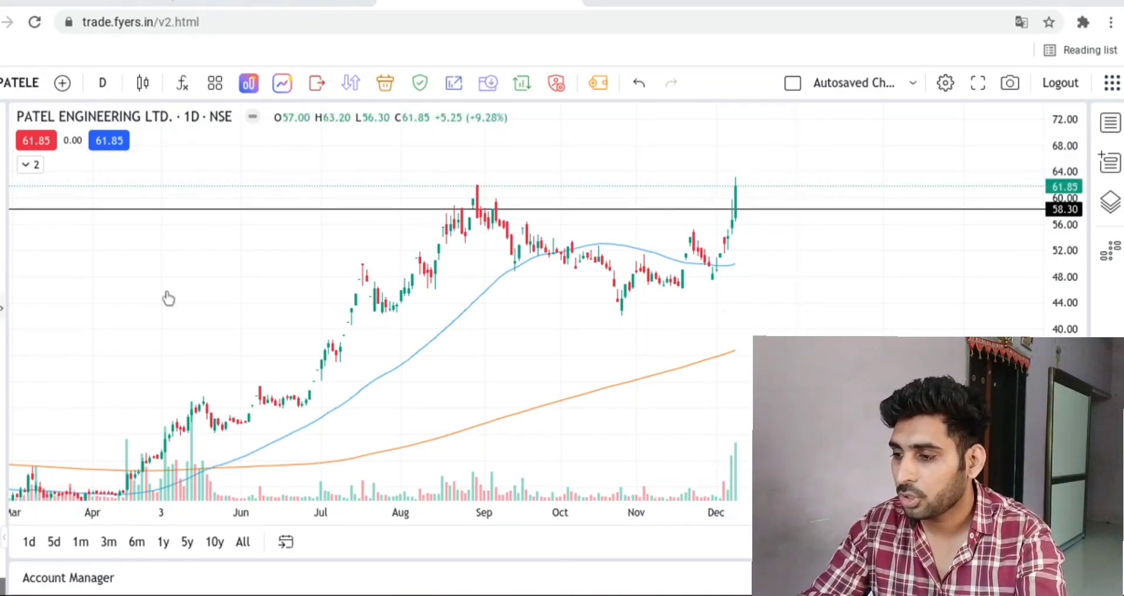
Handwrite a circled 2 and a rising squiggle in ink on the Patel Engineering chart, and clear the ink
mouse_move(457, 357)
mouse_down()
mouse_move(538, 336)
mouse_move(475, 426)
mouse_move(349, 317)
mouse_move(504, 317)
mouse_up()
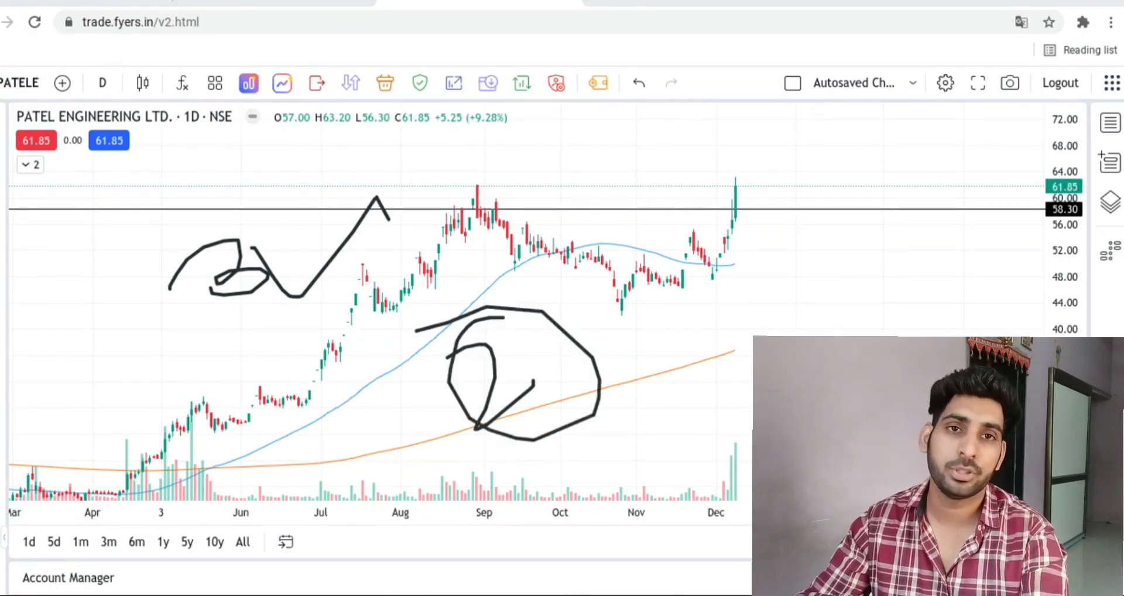
key(Escape)
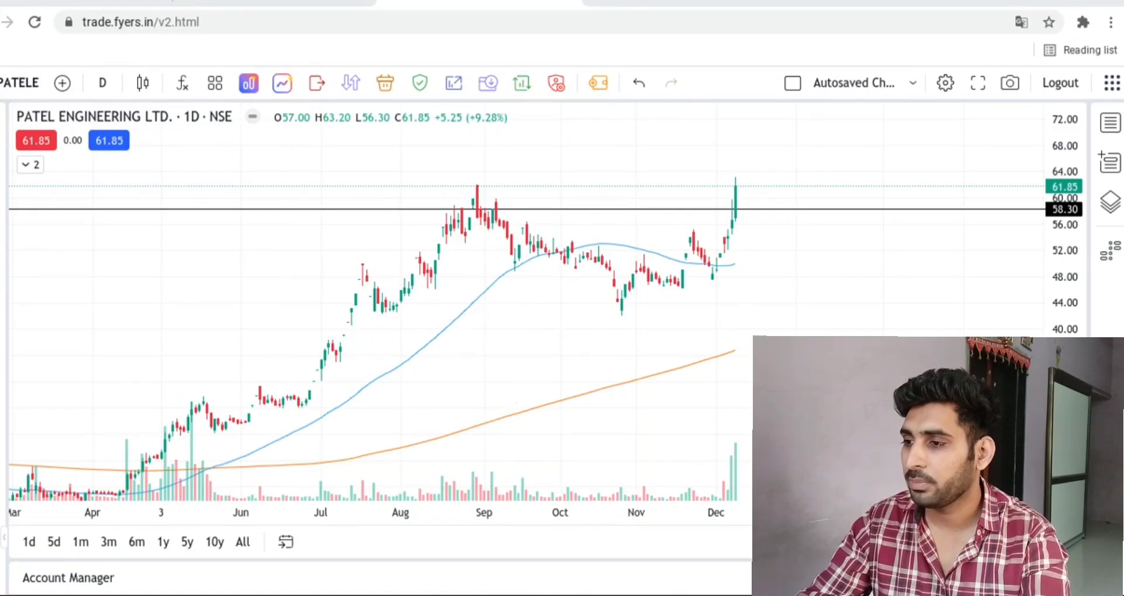
Return to the Chartink results, underline Nagreeka Exports Limited in ink, and clear the mark
click(262, 3)
click(27, 595)
mouse_move(99, 307)
mouse_down()
mouse_move(308, 310)
mouse_move(131, 314)
mouse_move(166, 314)
mouse_up()
key(Escape)
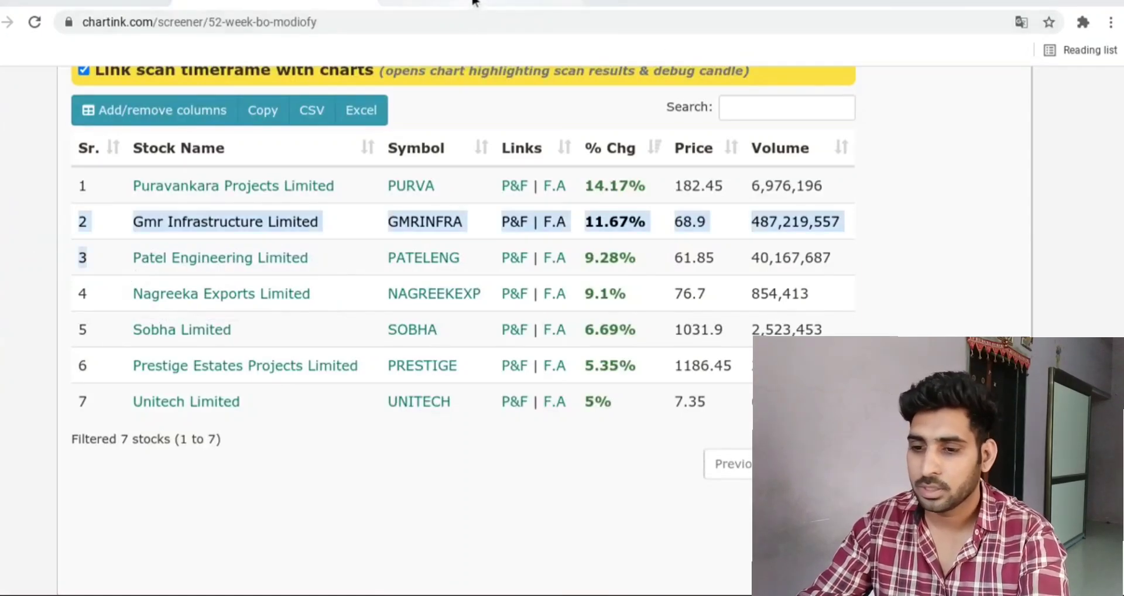
Switch to Fyers, load the Nagreeka Exports chart from the coffe investing stock watchlist, and hide the watchlist
click(477, 3)
click(1111, 122)
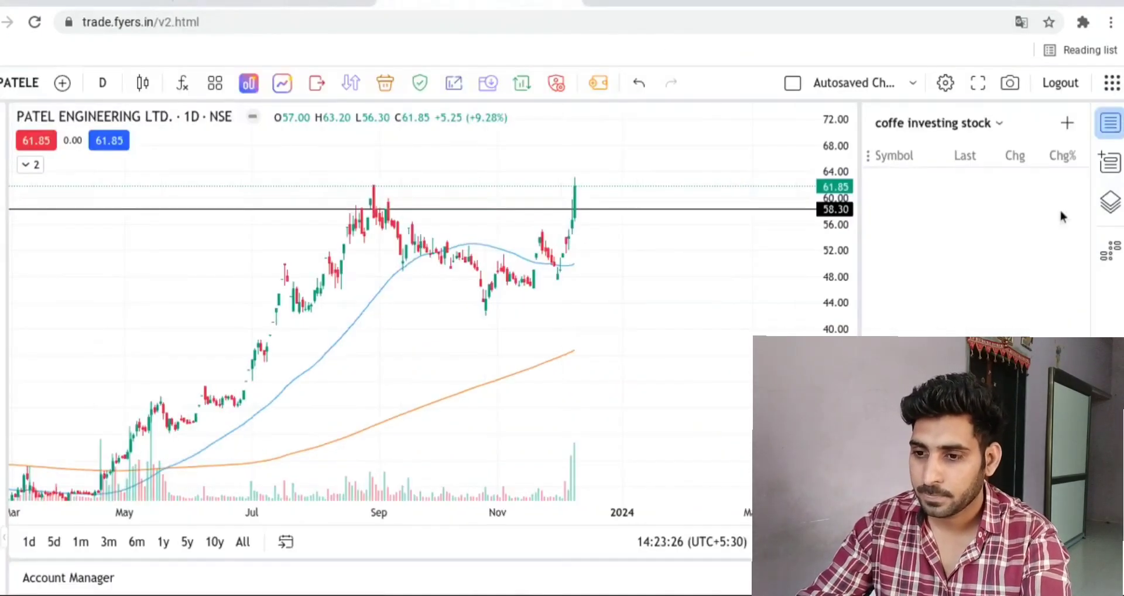
scroll(1012, 252, down, 1)
click(923, 309)
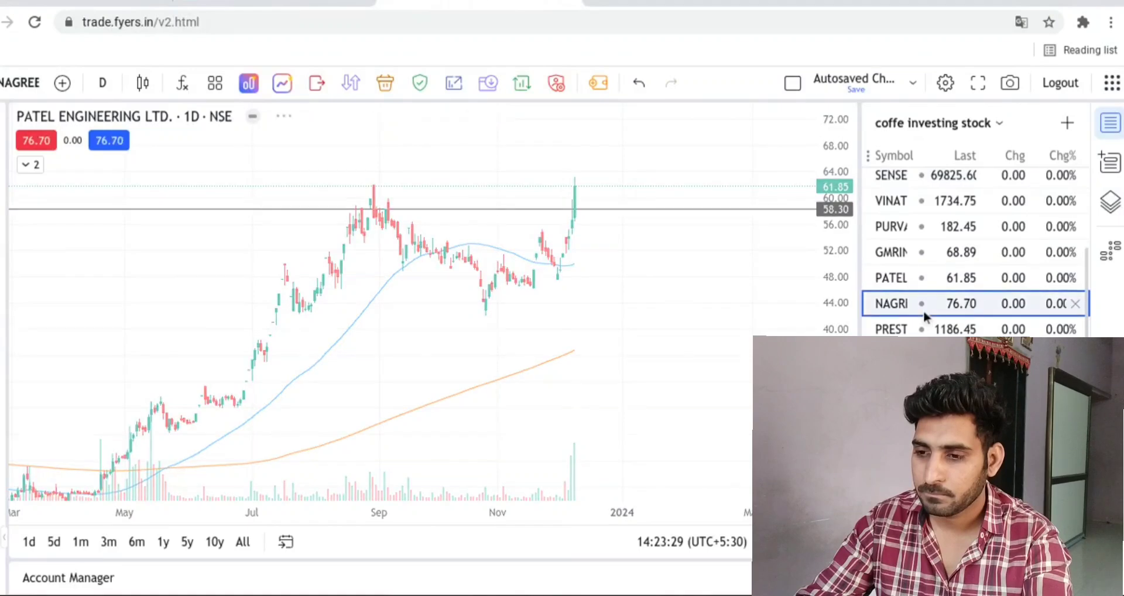
click(1110, 123)
scroll(650, 290, down, 2)
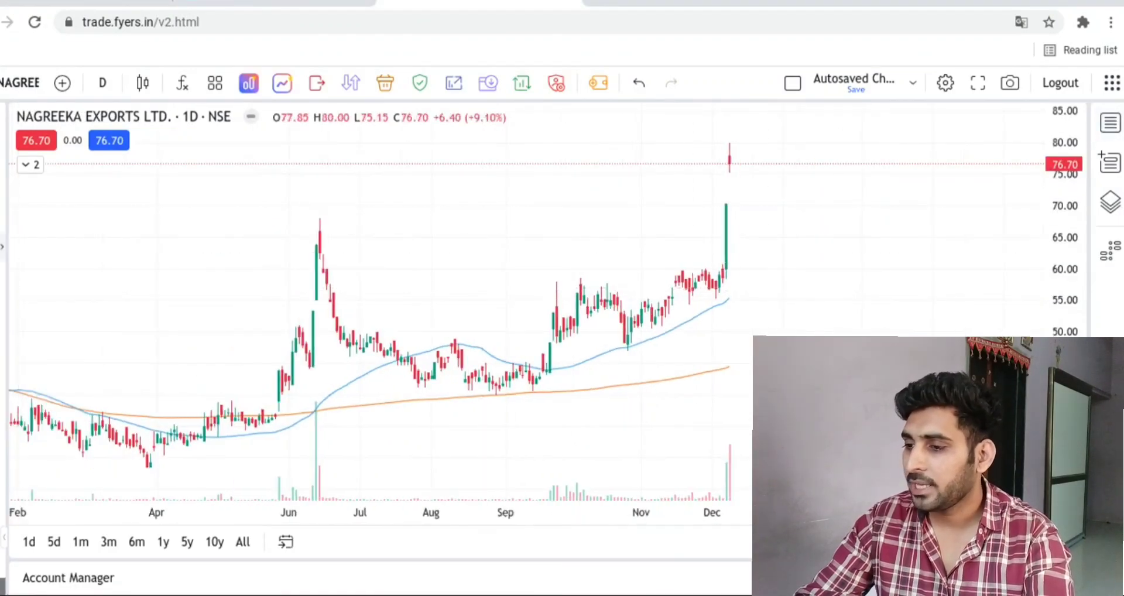
Ink two resistance lines from the 2022 high to the latest candle, circle the recent price gap, add a crossing stroke, and clear the ink
key(Escape)
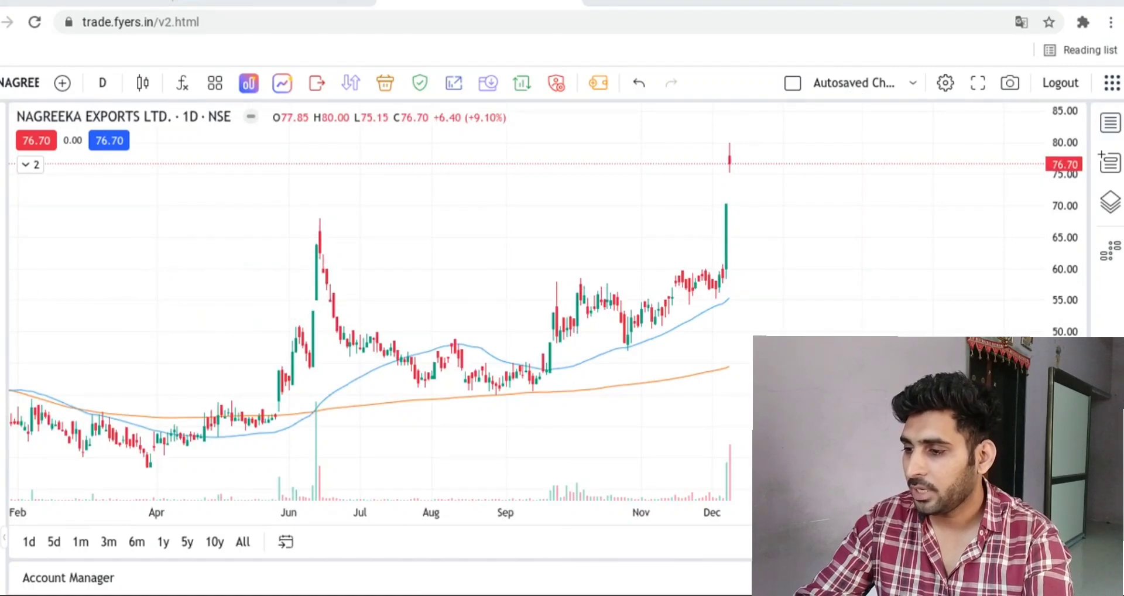
scroll(486, 273, down, 2)
scroll(486, 273, down, 1)
drag(345, 290, 841, 291)
drag(699, 277, 537, 326)
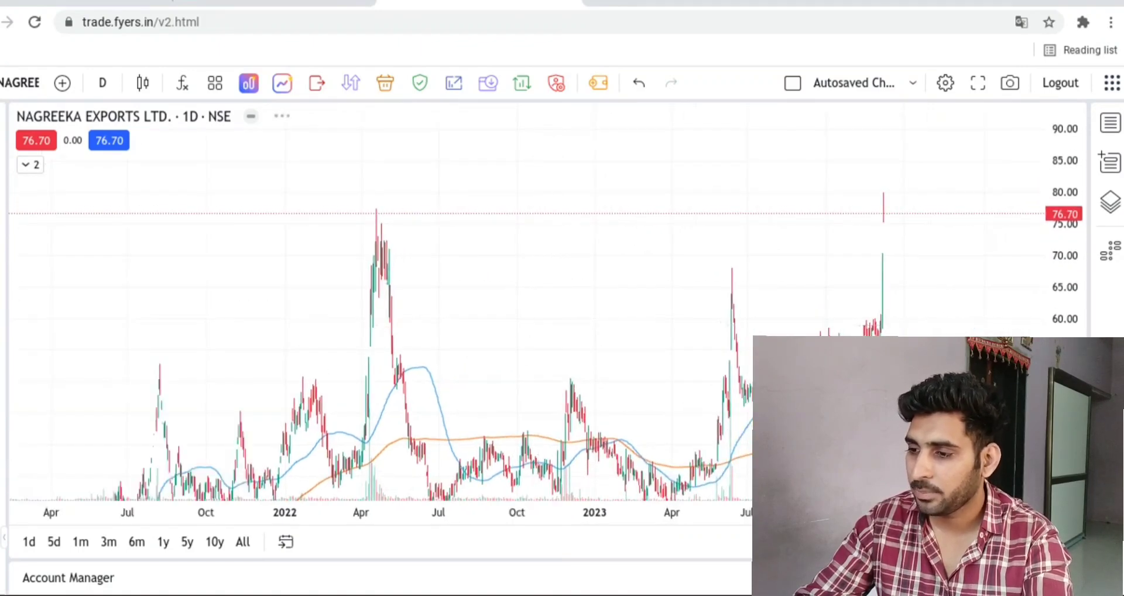
drag(318, 212, 959, 198)
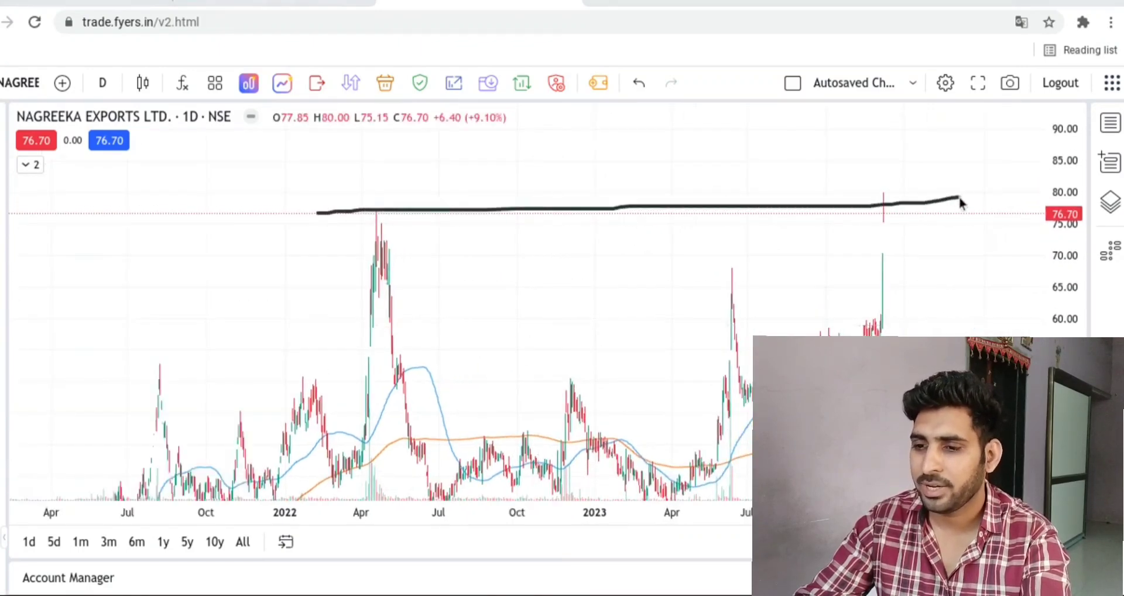
mouse_move(885, 239)
mouse_down()
mouse_move(902, 248)
mouse_move(862, 233)
mouse_up()
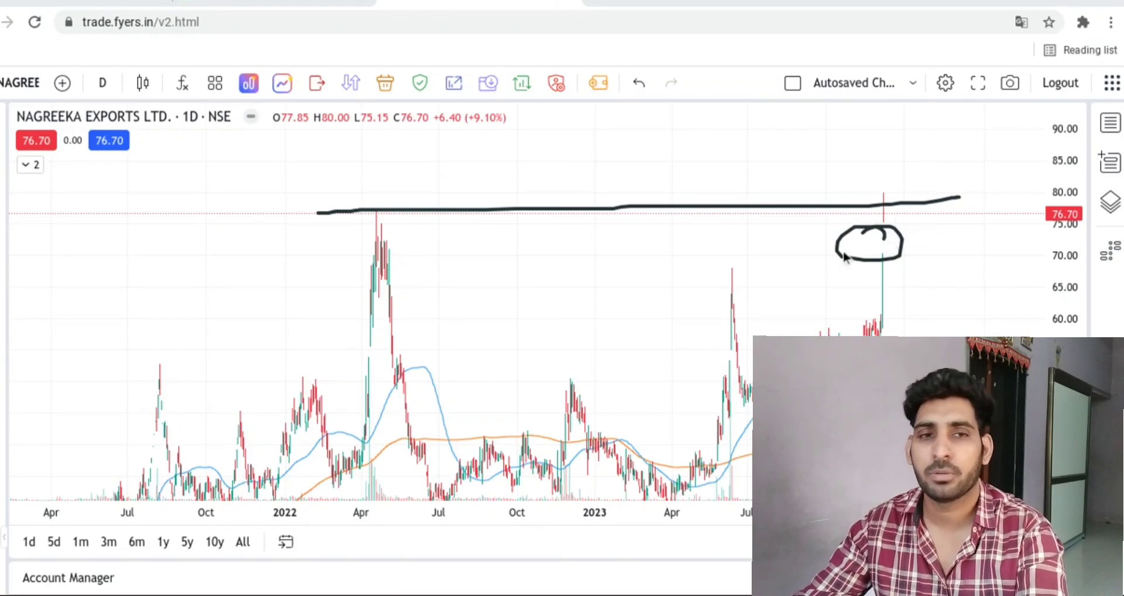
mouse_move(550, 242)
mouse_down()
mouse_move(662, 363)
mouse_move(678, 355)
mouse_up()
drag(340, 217, 991, 208)
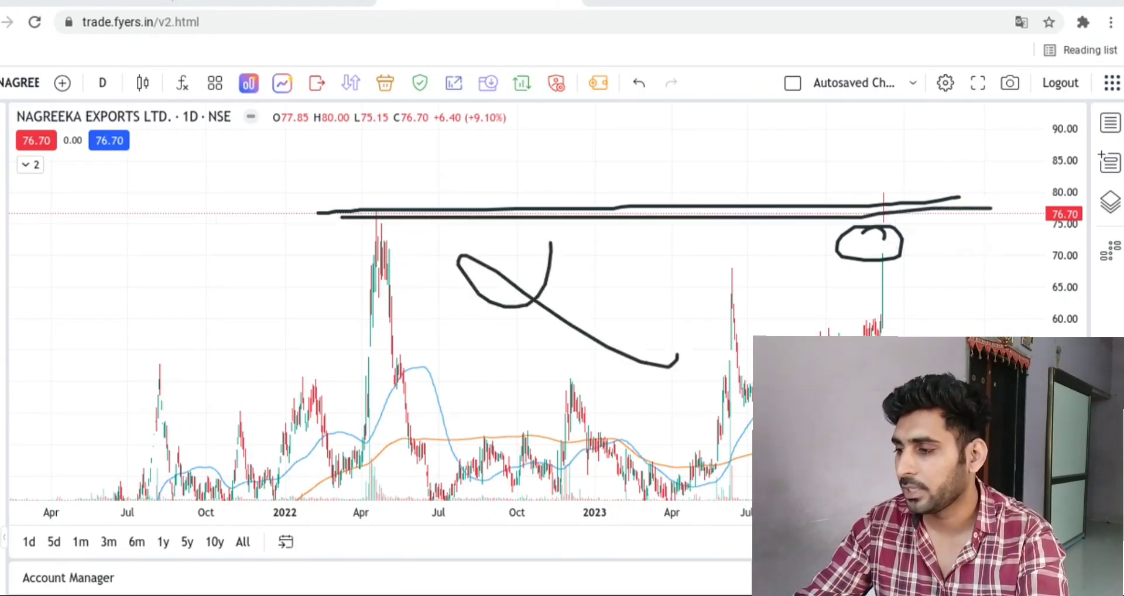
key(Escape)
Return to the Chartink results, underline Sobha Limited in ink, and clear the mark
click(270, 12)
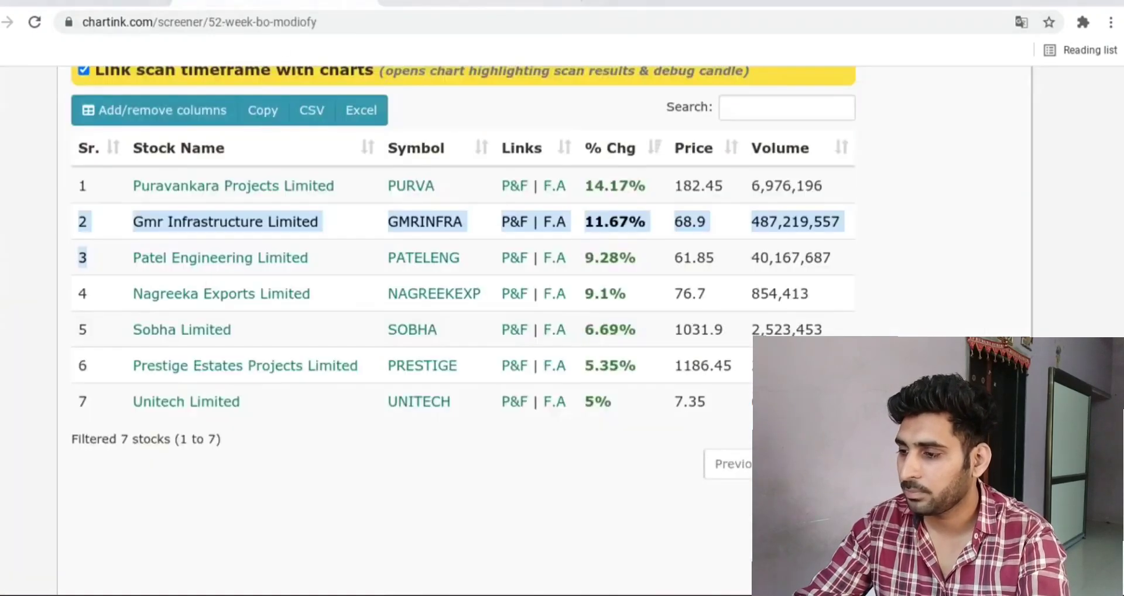
mouse_move(117, 351)
mouse_down()
mouse_move(281, 295)
mouse_move(214, 350)
mouse_up()
key(Escape)
Switch to Fyers and add the NSE stock SOBHA LIMITED to the coffe investing stock watchlist
click(497, 4)
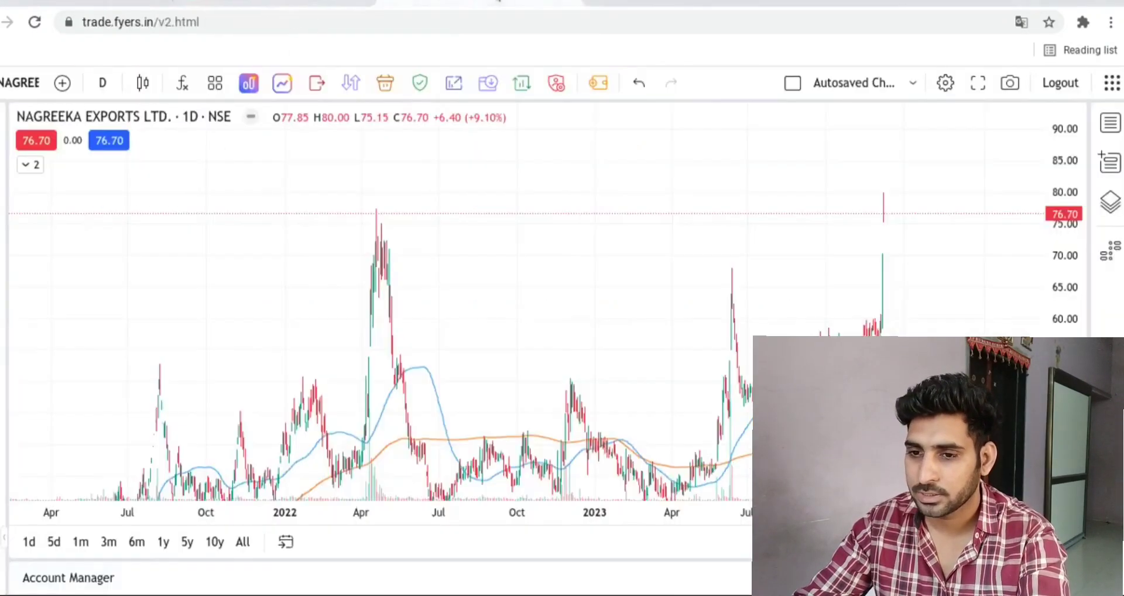
click(1111, 123)
scroll(989, 205, down, 1)
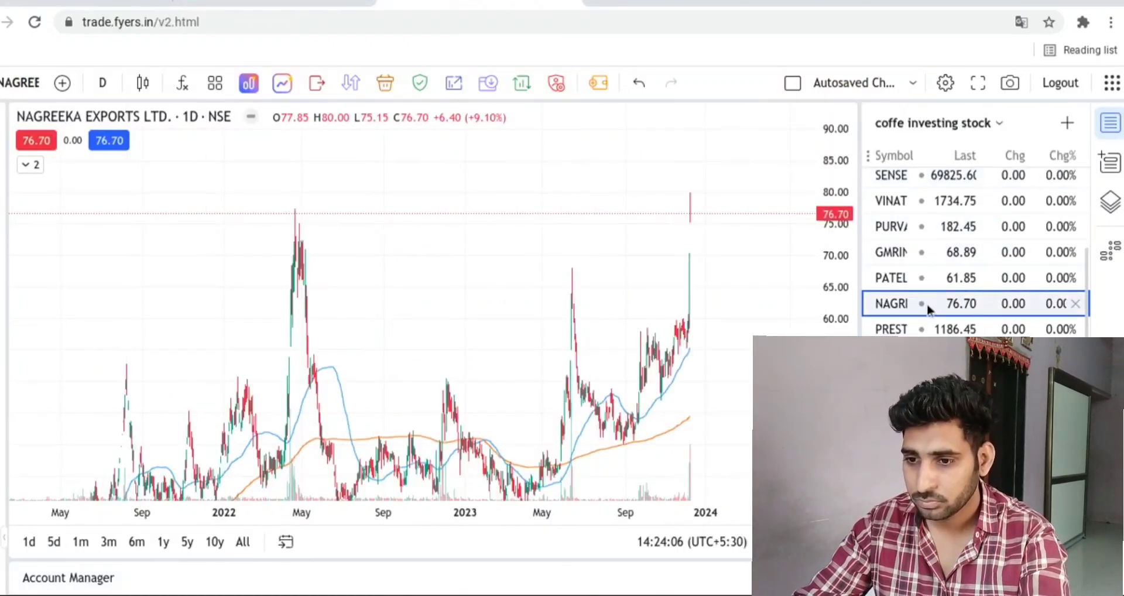
click(1066, 122)
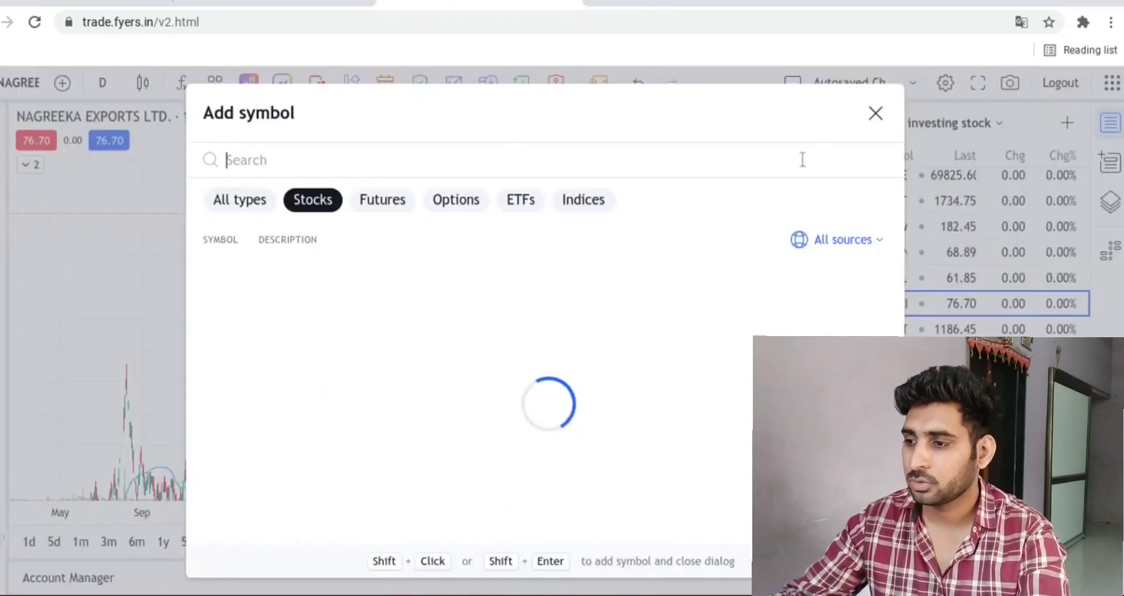
text(SOBHA)
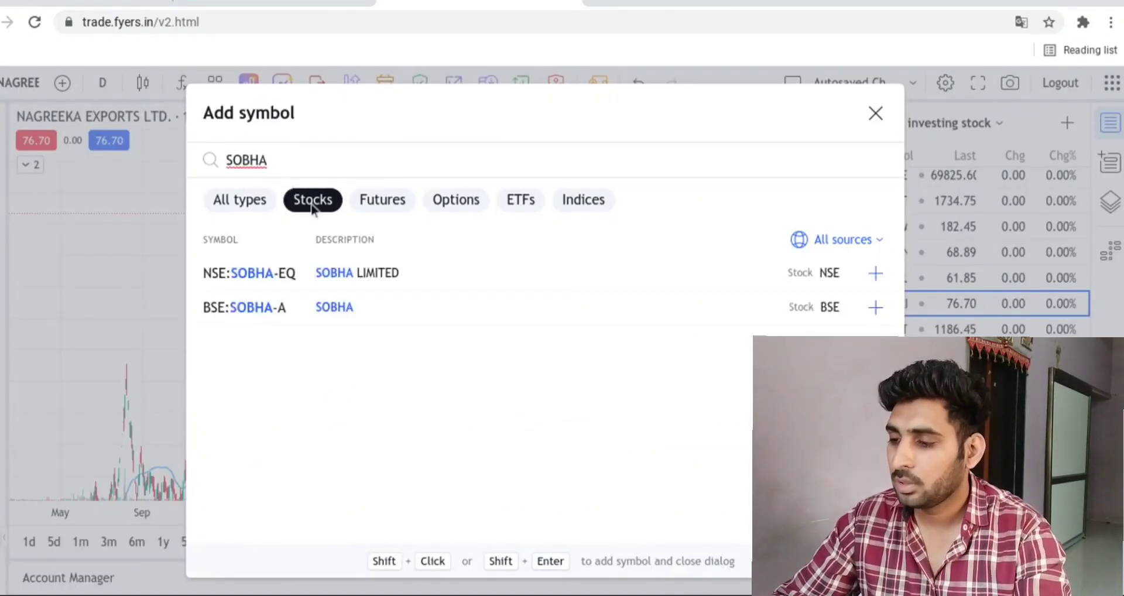
click(340, 274)
click(877, 116)
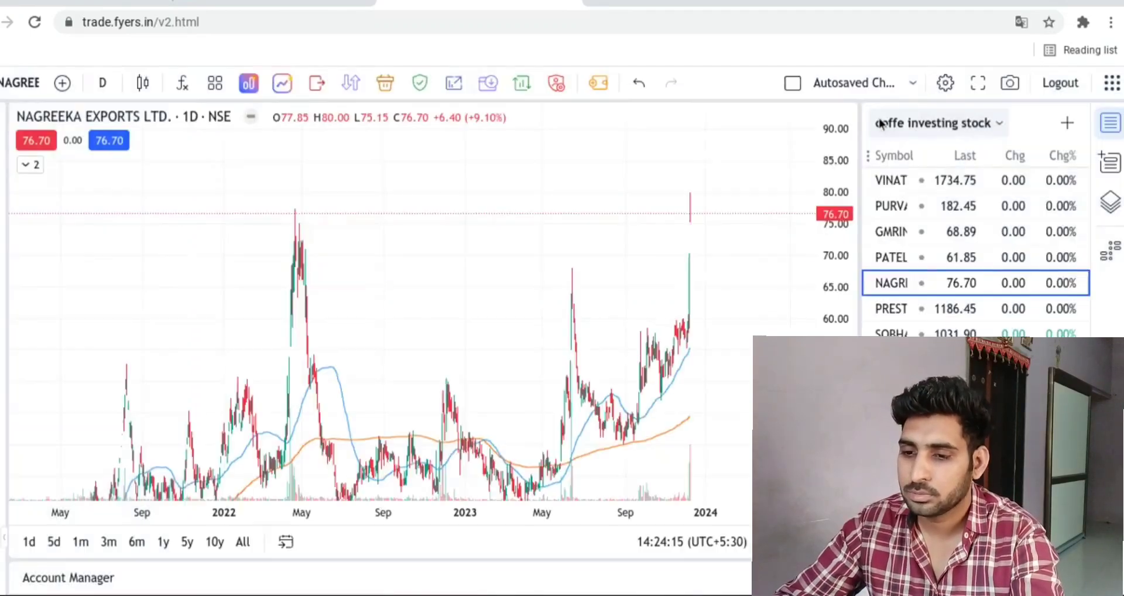
Load the Sobha Limited chart from the watchlist, hide the watchlist, and frame the candles since April with a compressed price scale
click(960, 339)
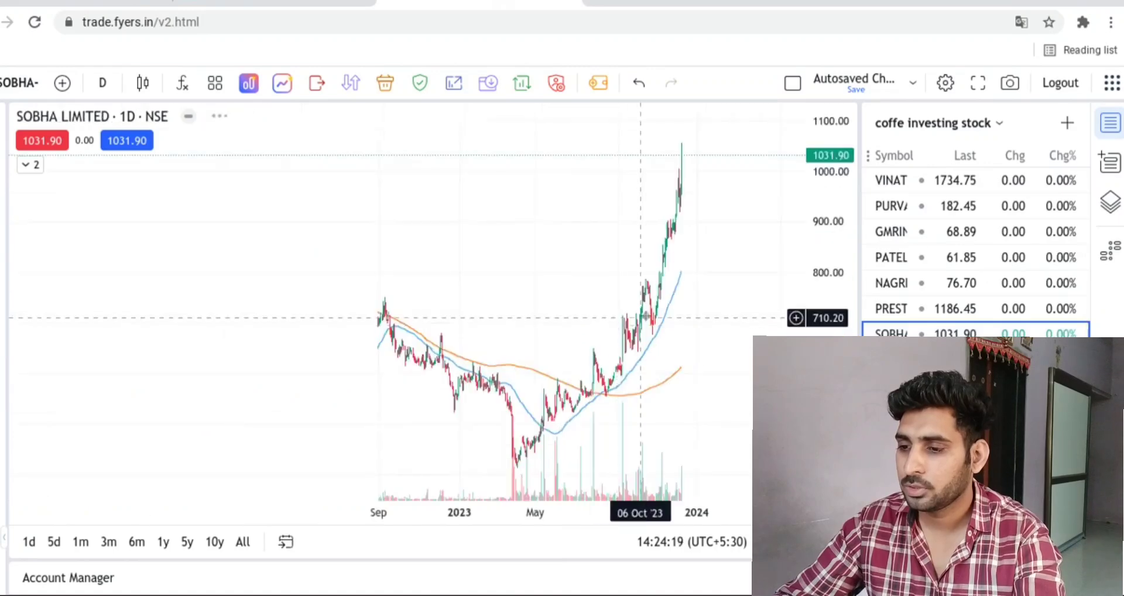
scroll(654, 323, up, 5)
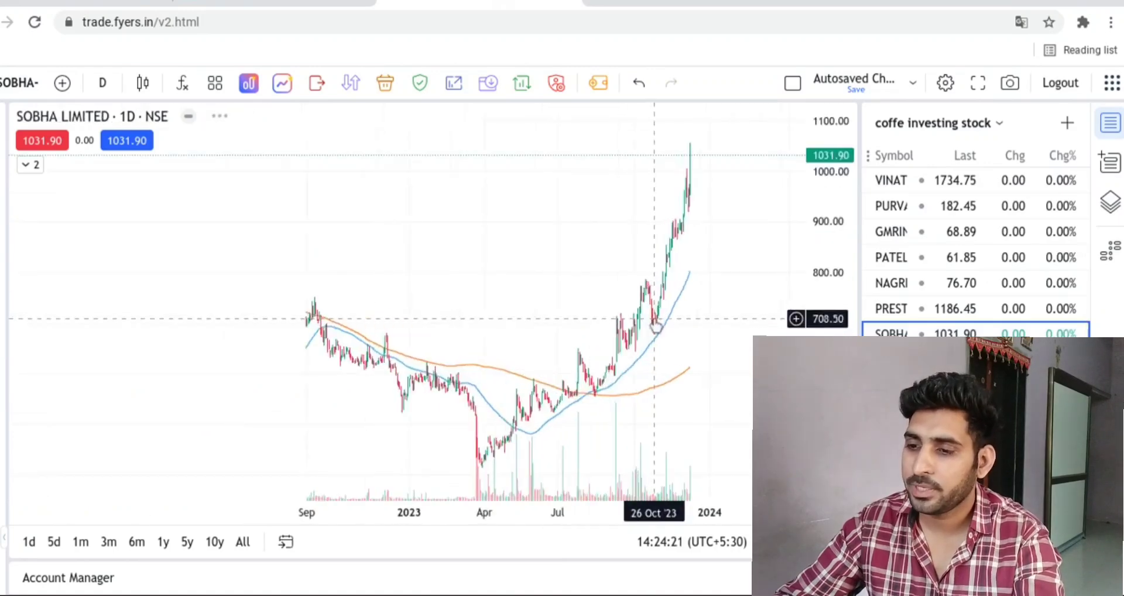
click(1106, 124)
drag(966, 311, 803, 291)
scroll(803, 291, up, 3)
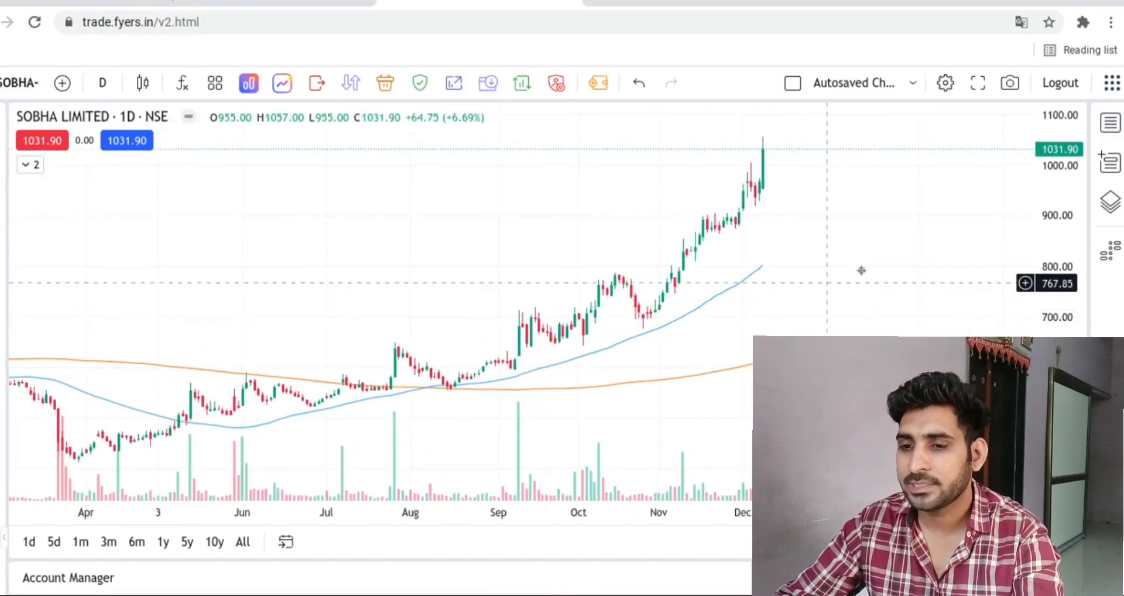
drag(1061, 177, 1060, 205)
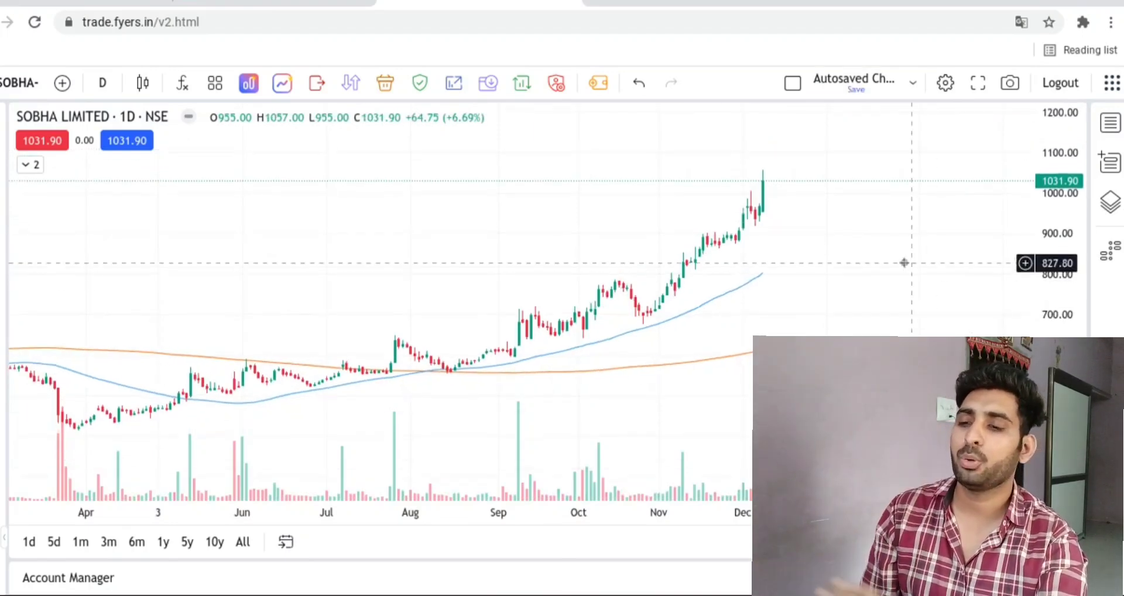
Ink an oval around the early-2023 range, a looping stroke above it, and a zigzag under a resistance line near 900 on the Sobha chart
scroll(880, 264, down, 2)
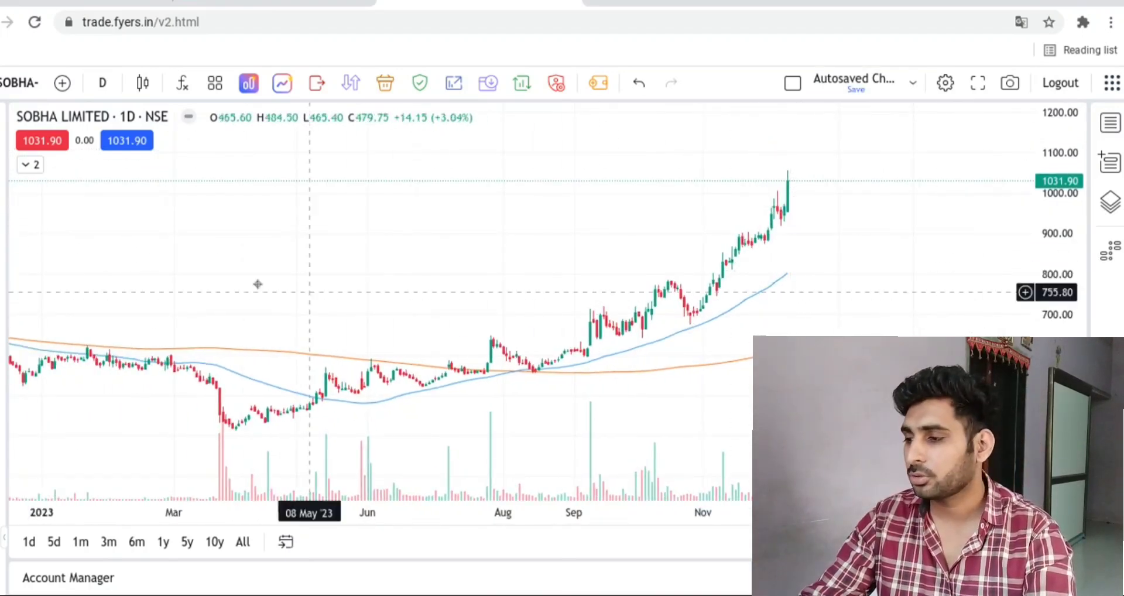
drag(214, 363, 111, 349)
drag(368, 178, 507, 298)
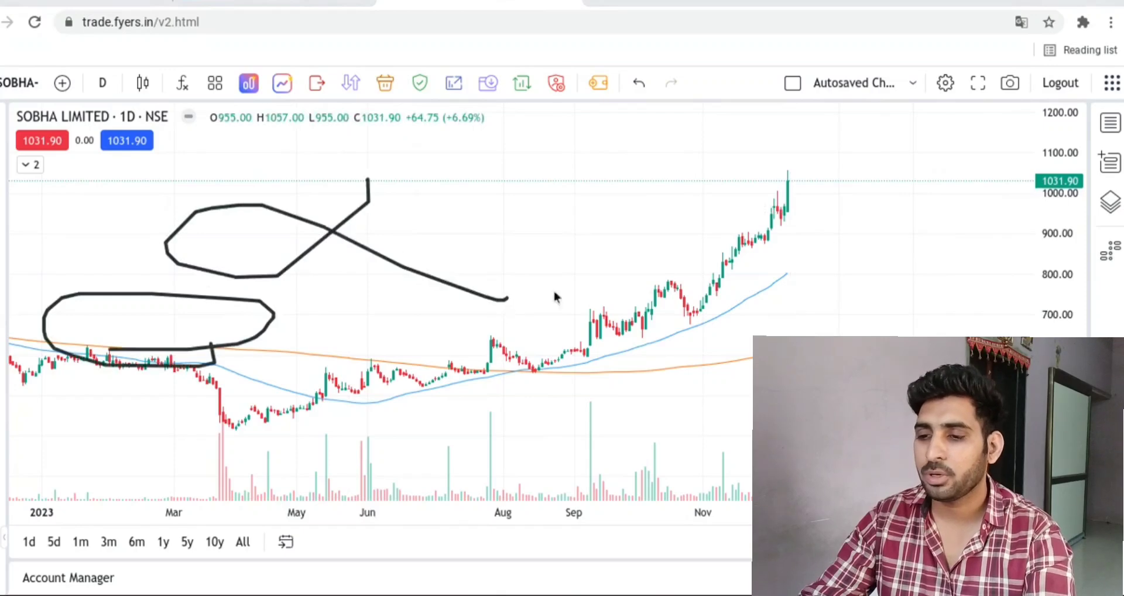
drag(730, 298, 837, 246)
drag(691, 250, 1022, 228)
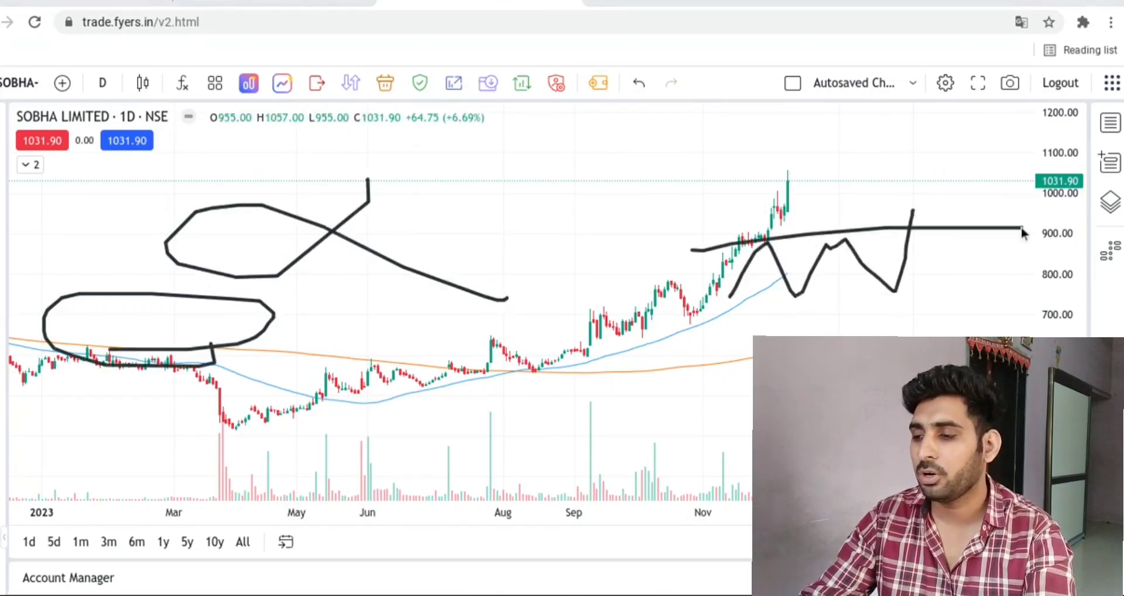
Trace Sobha's rising swings in ink, circle the latest candles, write 100, mark the recent high with an upward arrow, and clear the ink
mouse_move(327, 399)
mouse_down()
mouse_move(404, 364)
mouse_move(695, 321)
mouse_move(780, 215)
mouse_up()
drag(730, 183, 815, 166)
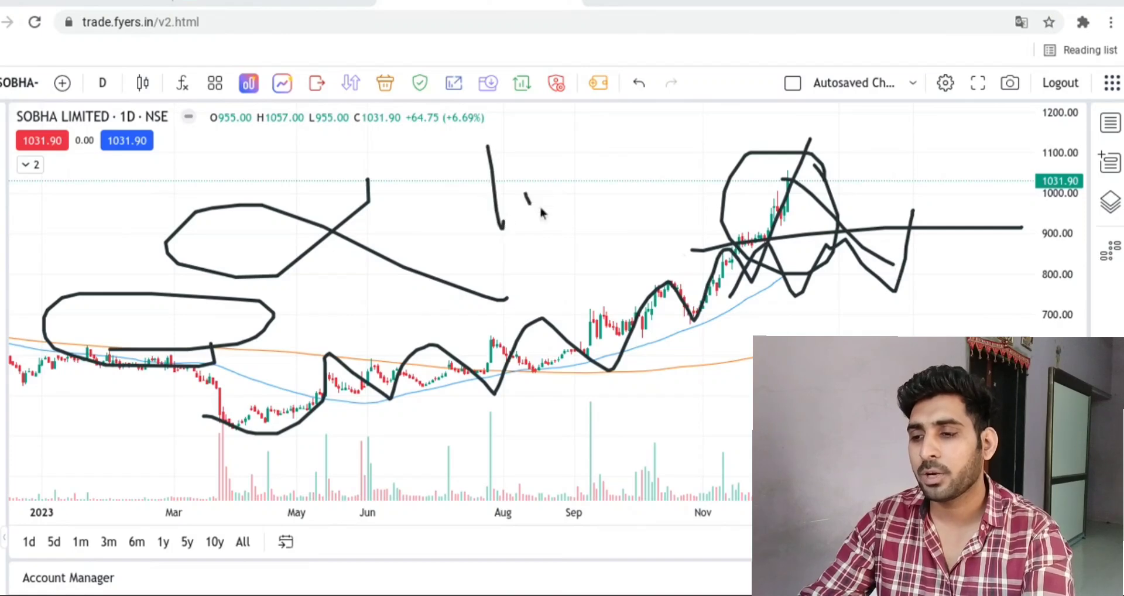
drag(605, 192, 603, 155)
mouse_move(758, 177)
mouse_down()
mouse_move(857, 175)
mouse_move(884, 110)
mouse_move(894, 147)
mouse_up()
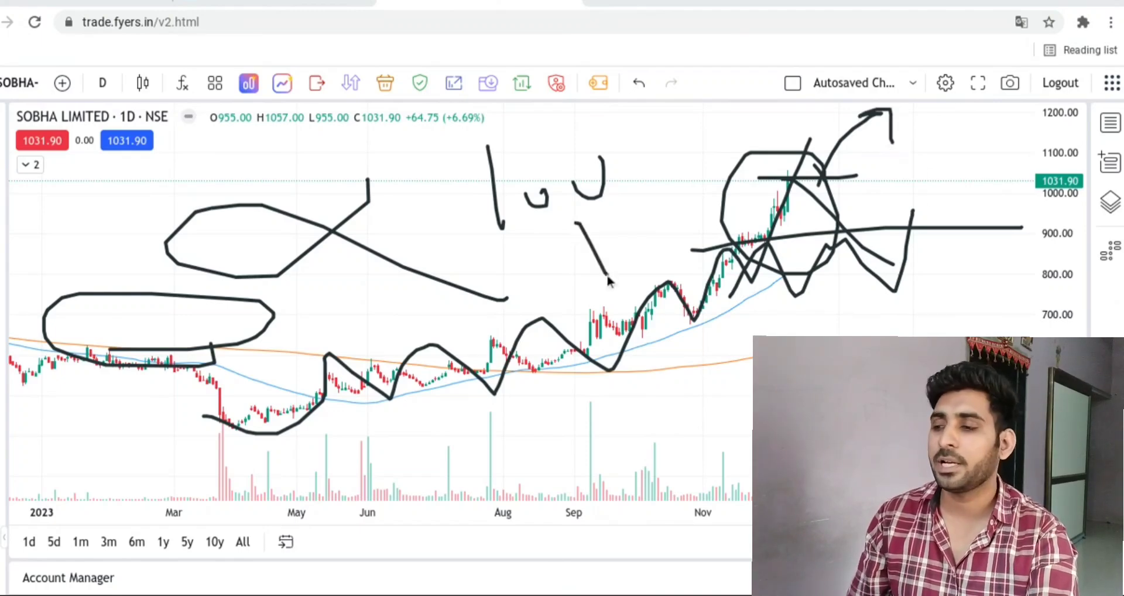
click(2, 251)
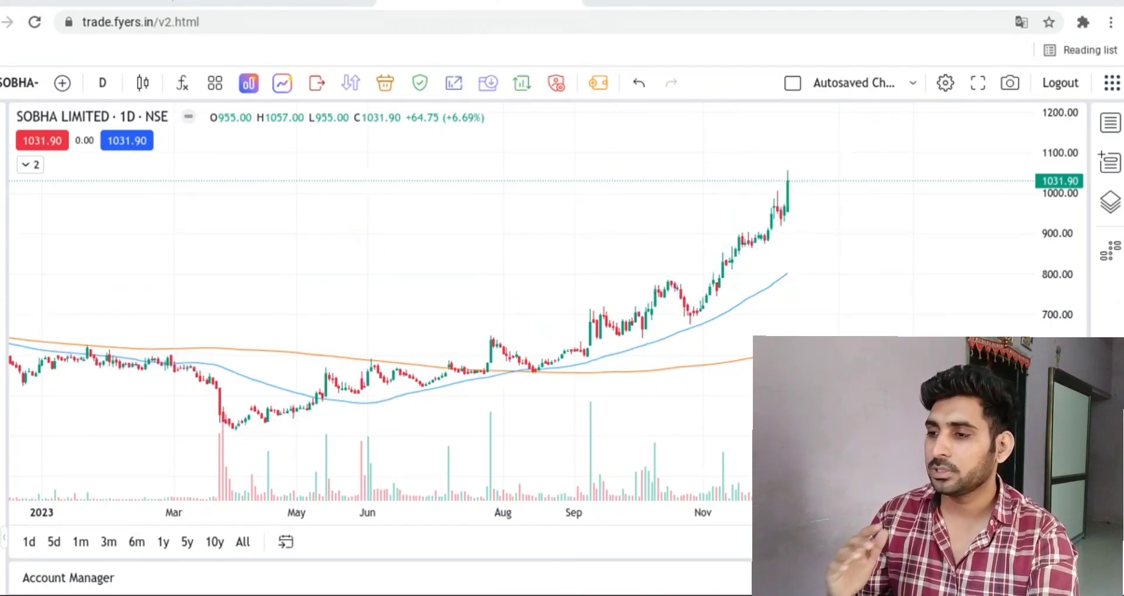
Return to the Chartink results, ink strokes across the Gmr Infrastructure and Patel Engineering rows, circle the nearby symbols, and clear the ink
click(301, 4)
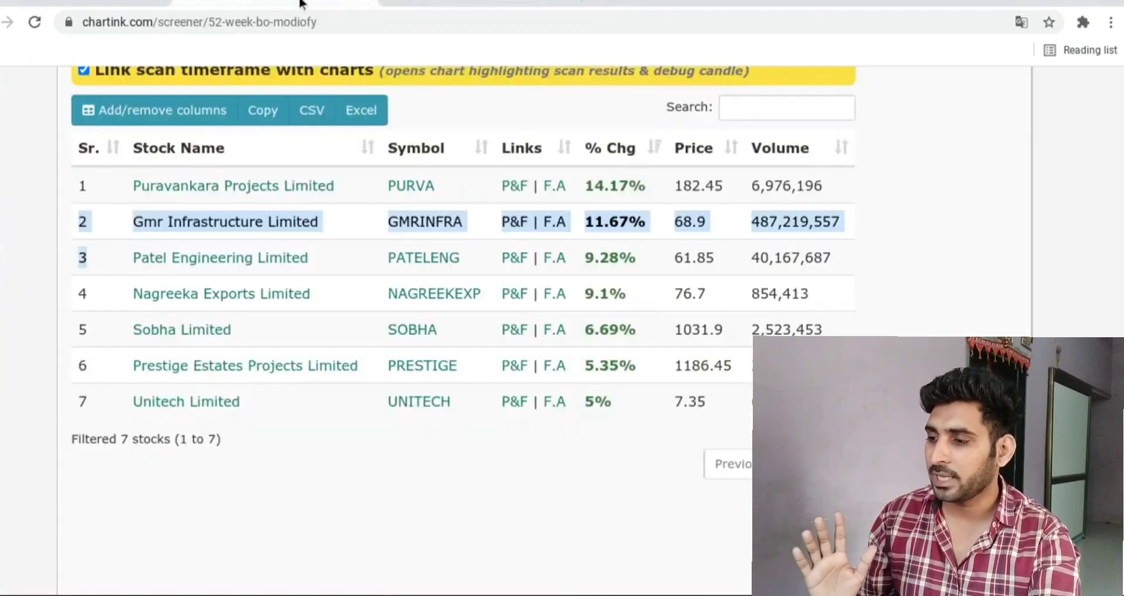
click(273, 489)
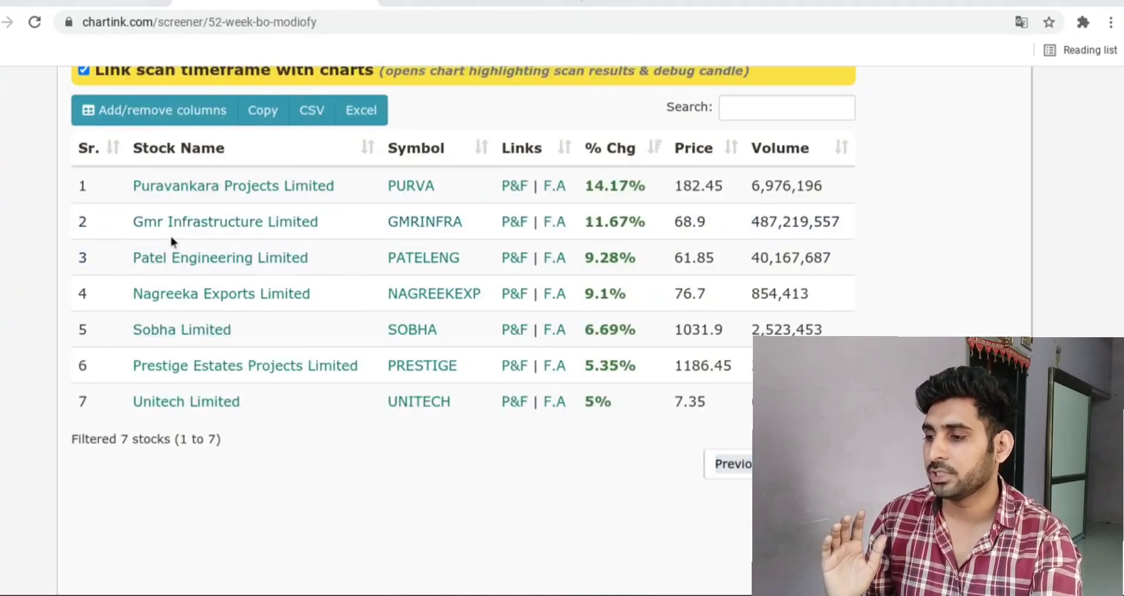
drag(61, 220, 396, 167)
drag(63, 254, 400, 202)
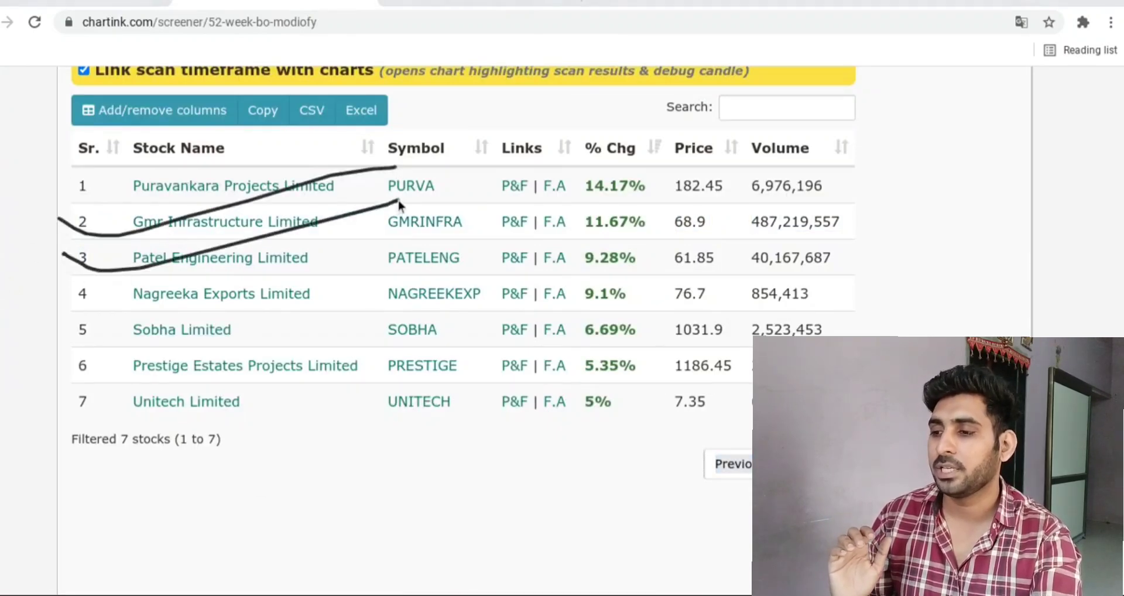
drag(332, 220, 288, 280)
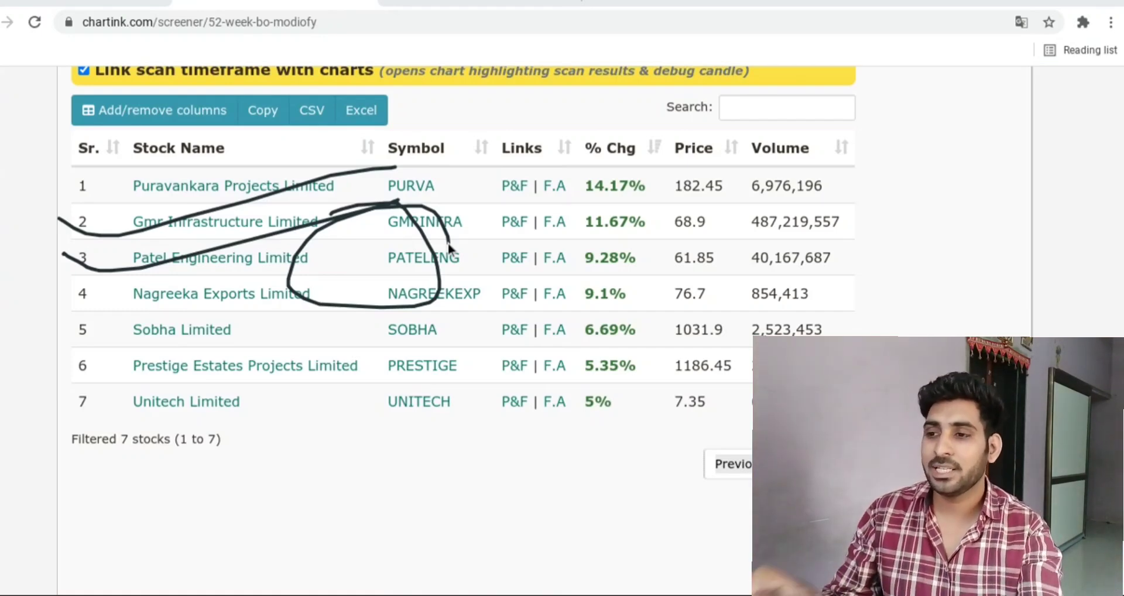
key(Escape)
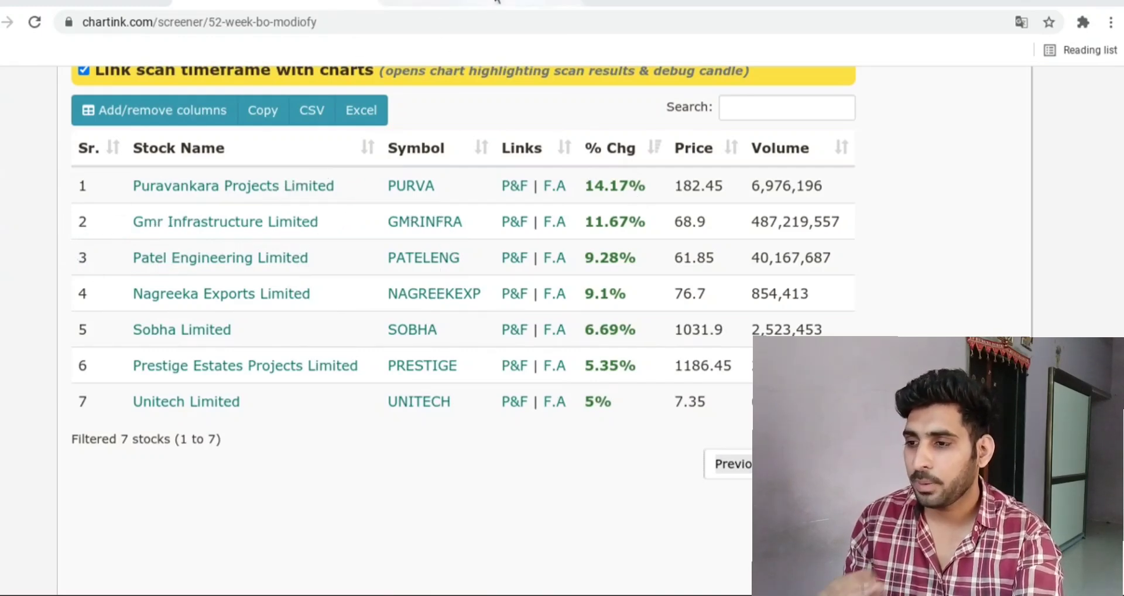
Revisit the Sobha chart on Fyers, then return to Chartink and review the filter conditions of the 52 week bo modify version screener
click(491, 5)
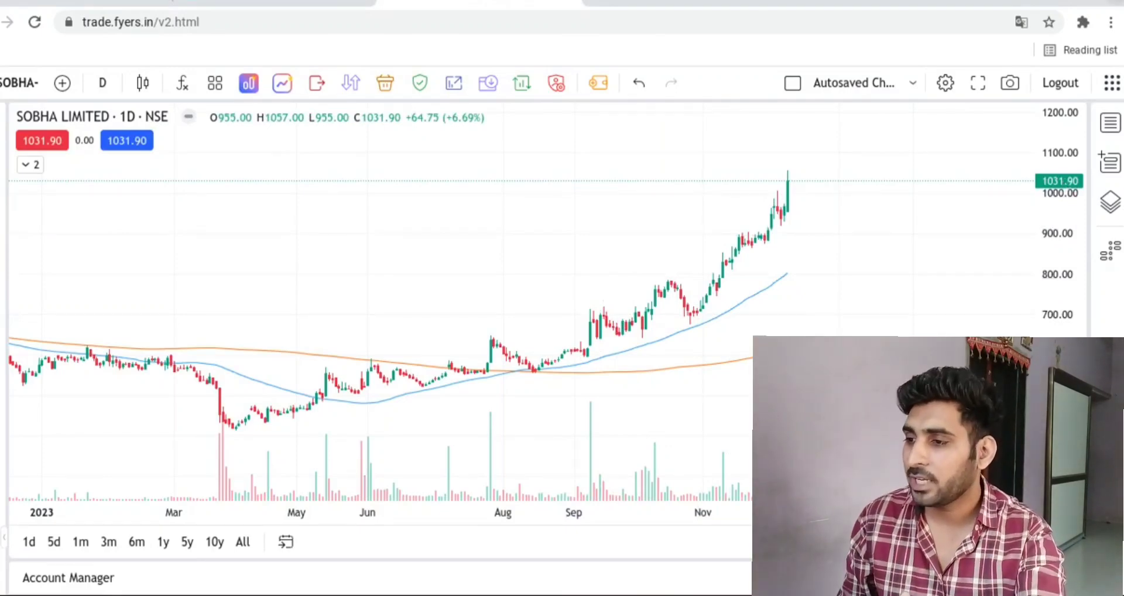
click(301, 5)
scroll(353, 211, up, 6)
scroll(353, 207, up, 3)
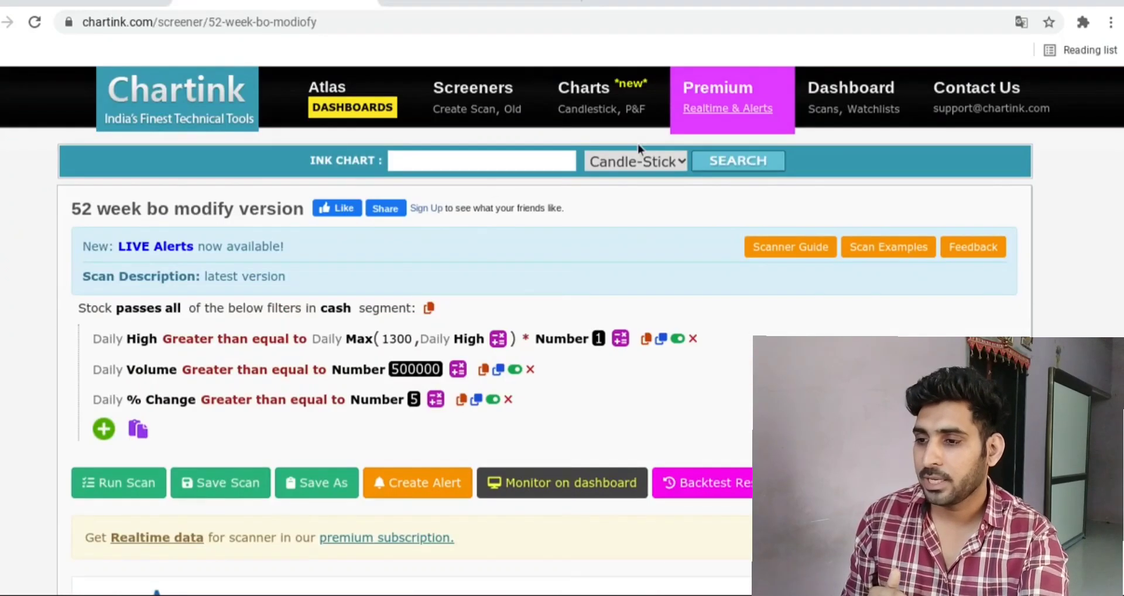